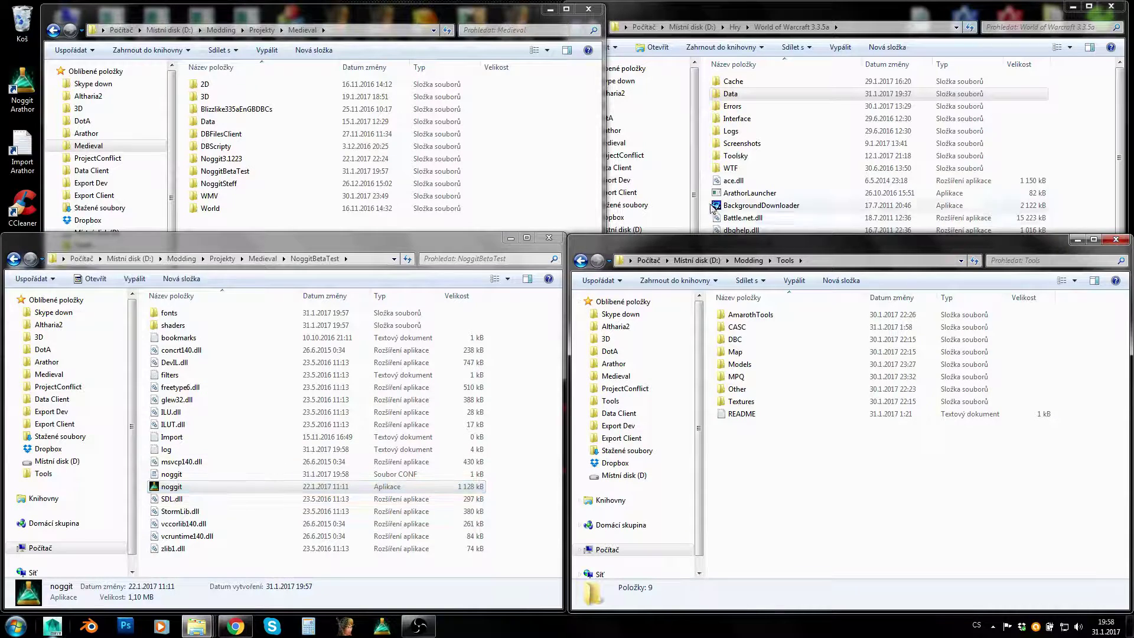
Look into the World of Warcraft 3.3.5a game's Data folder and return to the main game folder.
click(774, 127)
click(299, 134)
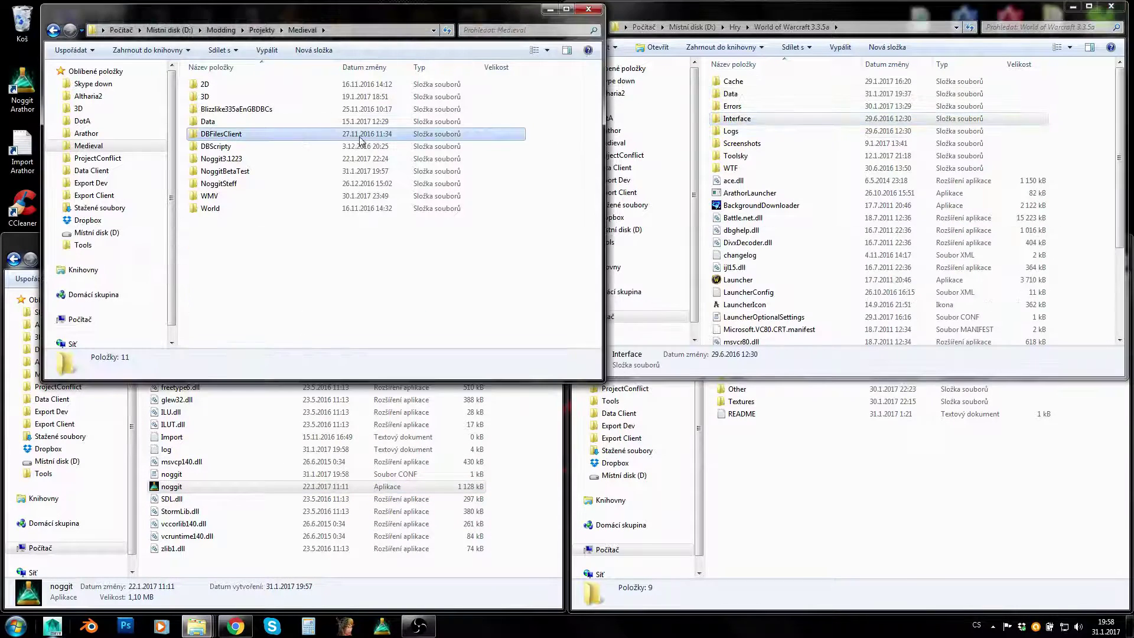
click(803, 154)
click(751, 96)
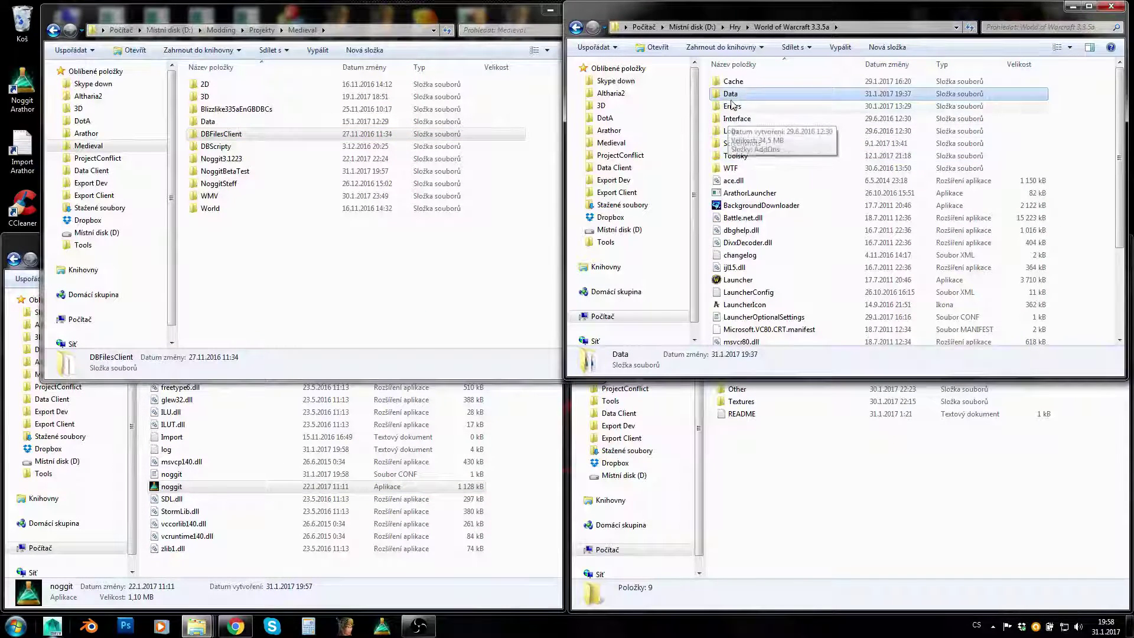
double_click(752, 96)
drag(747, 220, 802, 198)
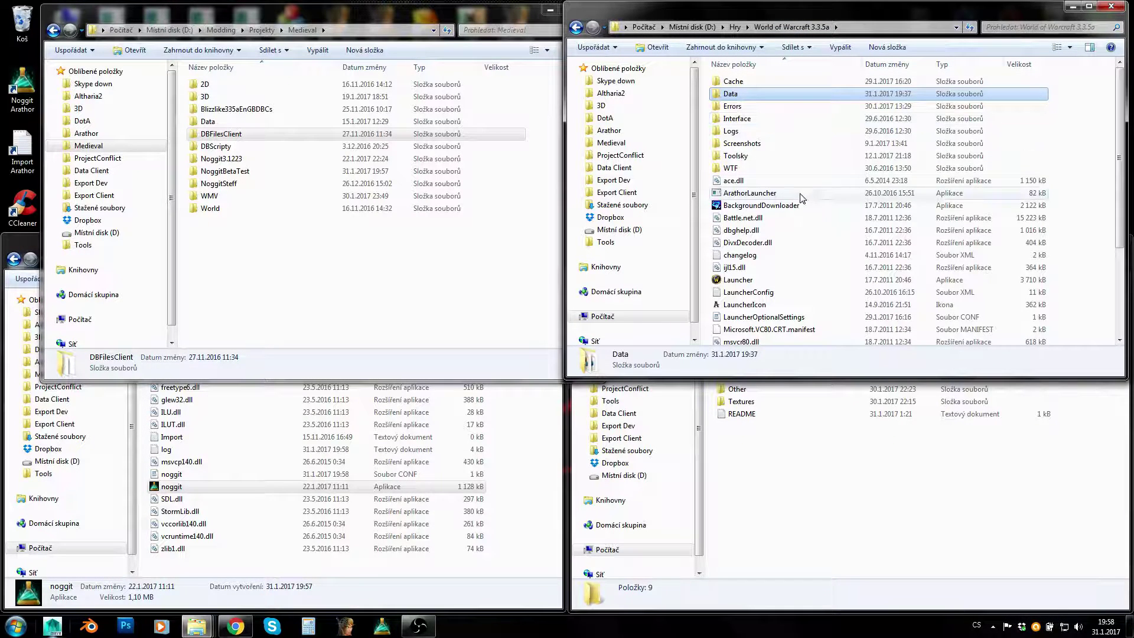
In the project window, go up through Projekty and Modding and back into Medieval.
click(345, 294)
click(273, 31)
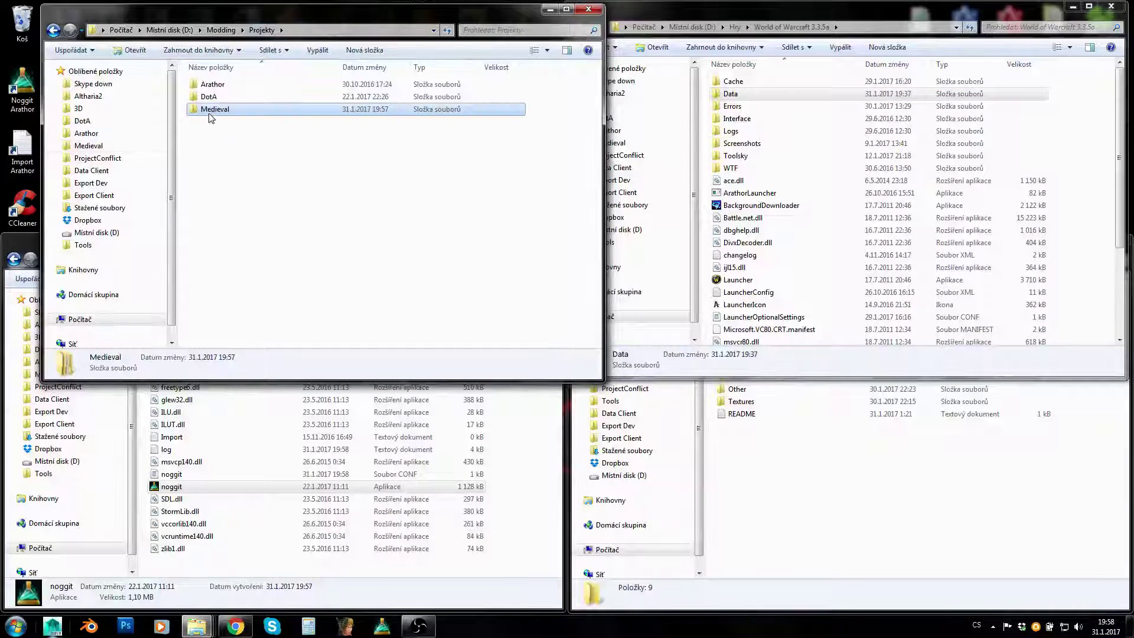
double_click(208, 109)
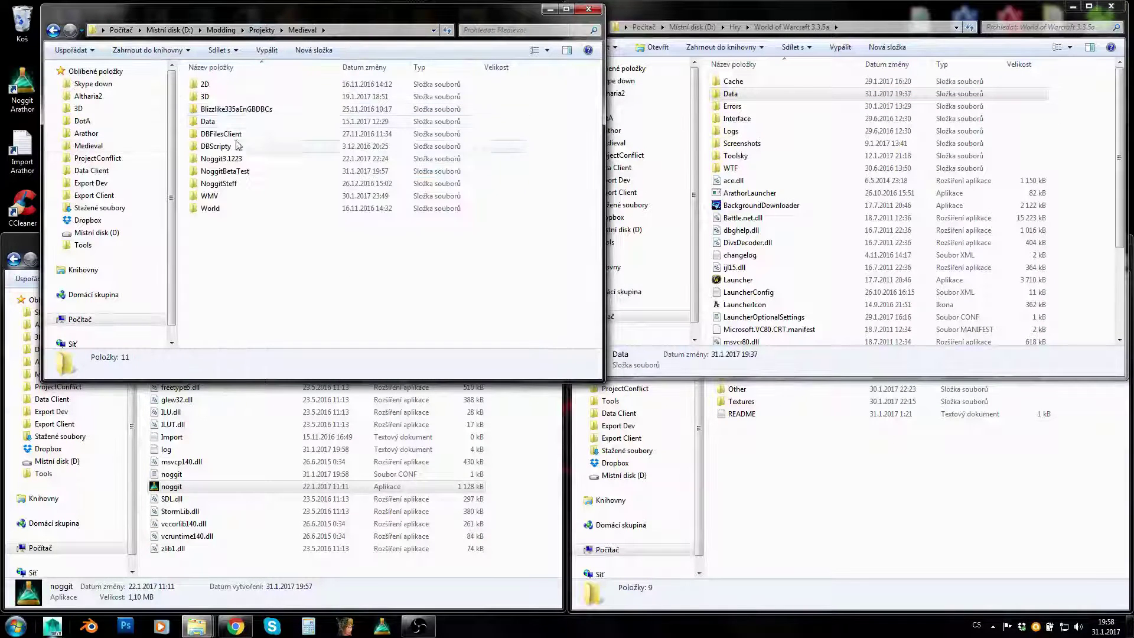
click(262, 31)
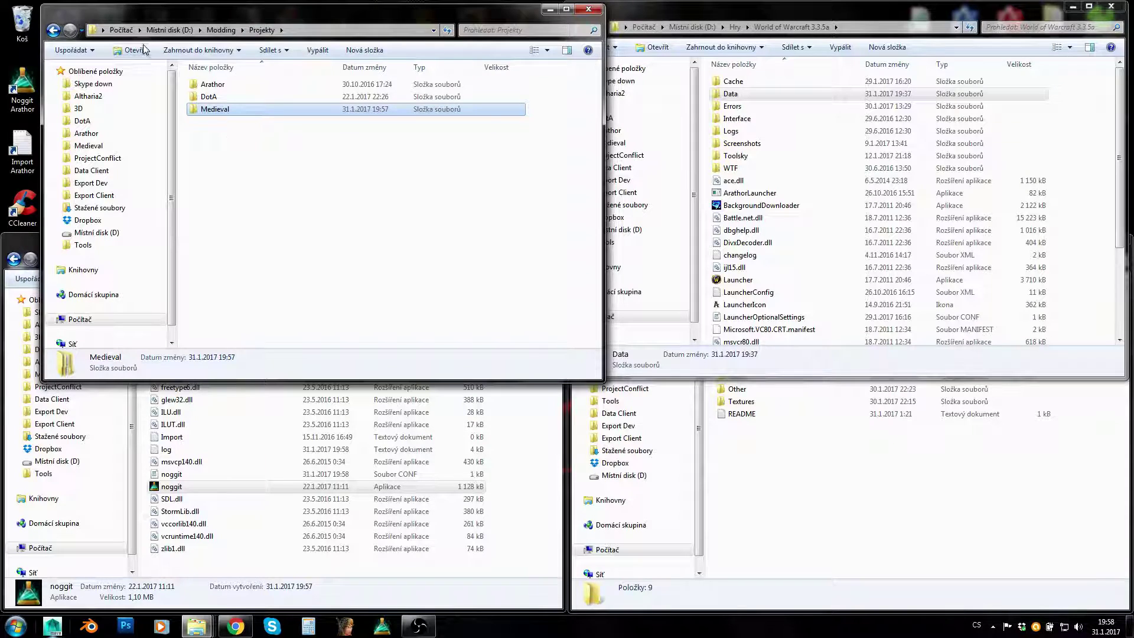
click(221, 30)
double_click(208, 99)
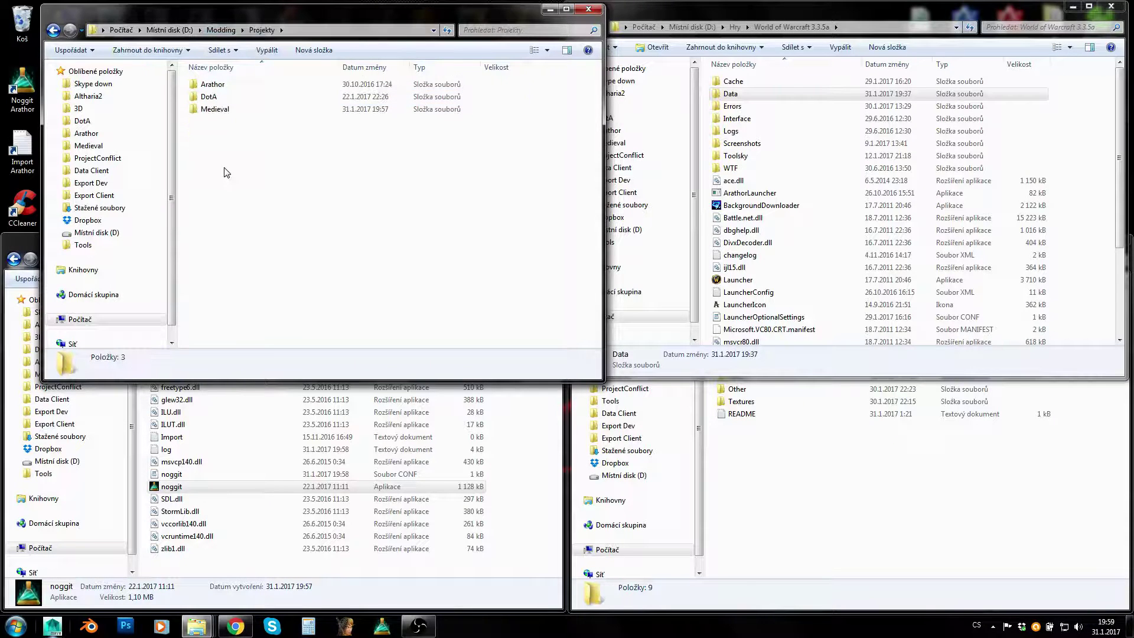
click(211, 111)
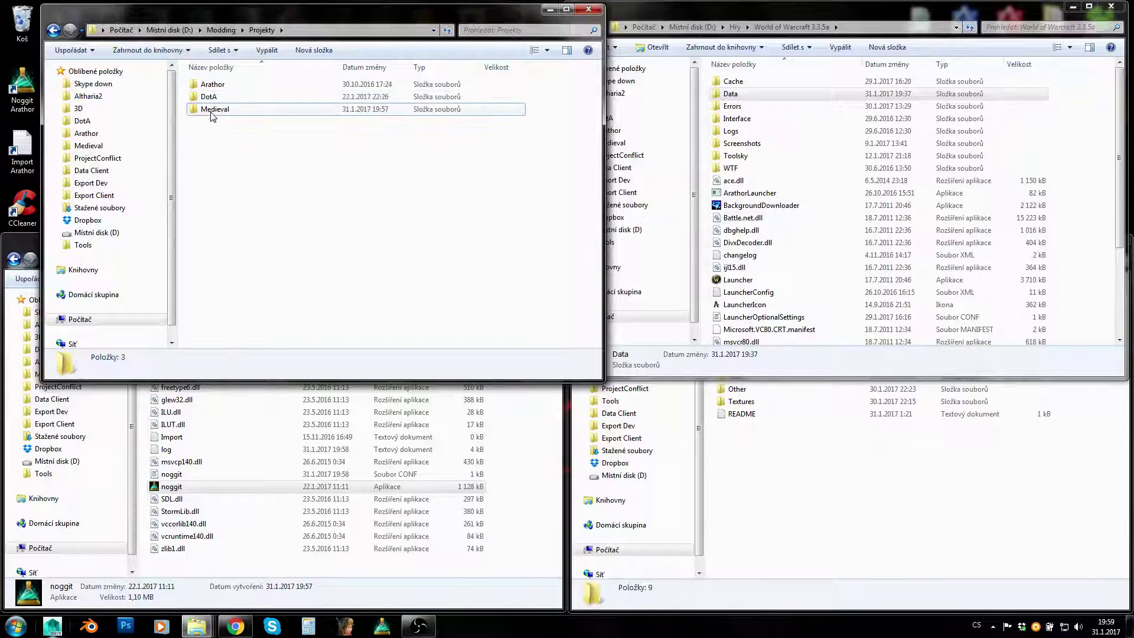
double_click(212, 111)
Point out the Medieval subfolders like Data and DBFilesClient, then shift the window left.
click(209, 123)
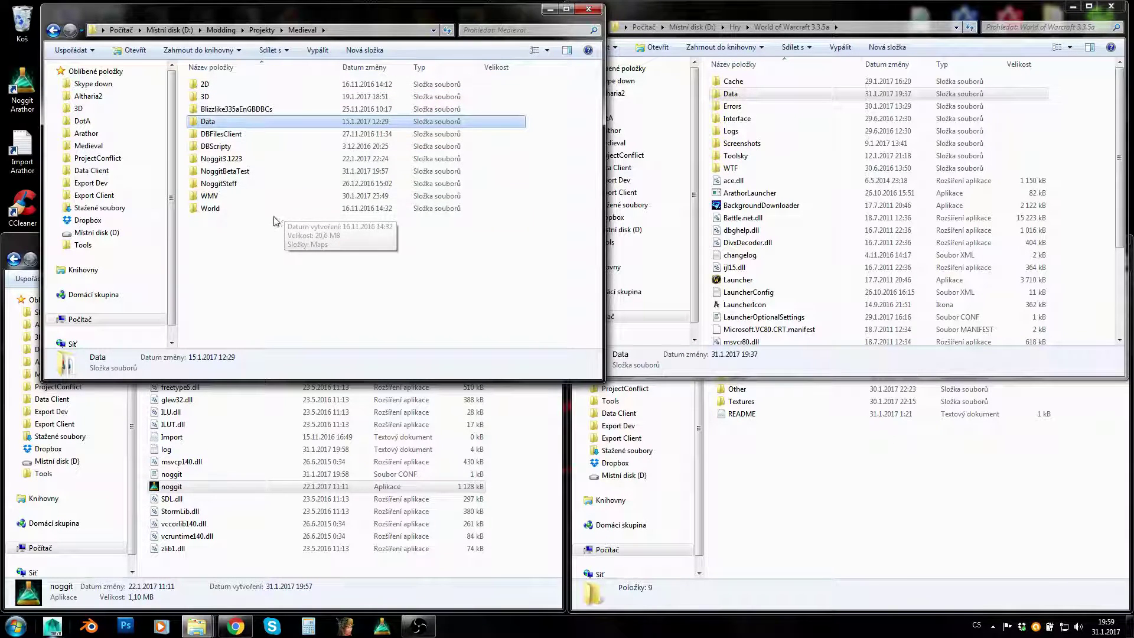
click(210, 134)
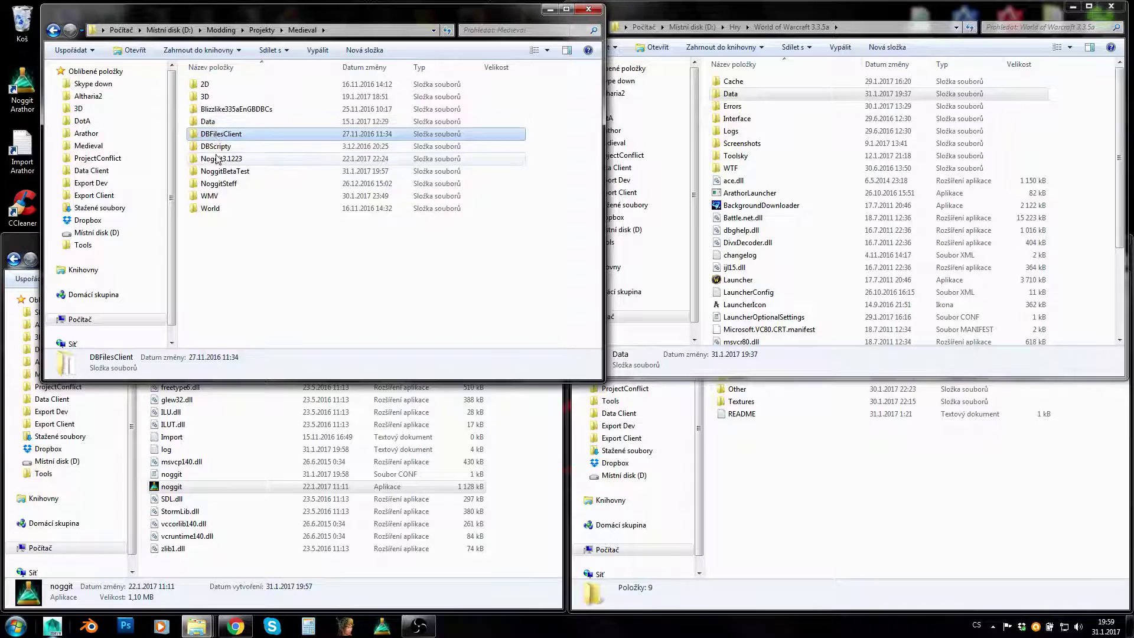
click(211, 159)
click(210, 183)
click(210, 208)
click(212, 146)
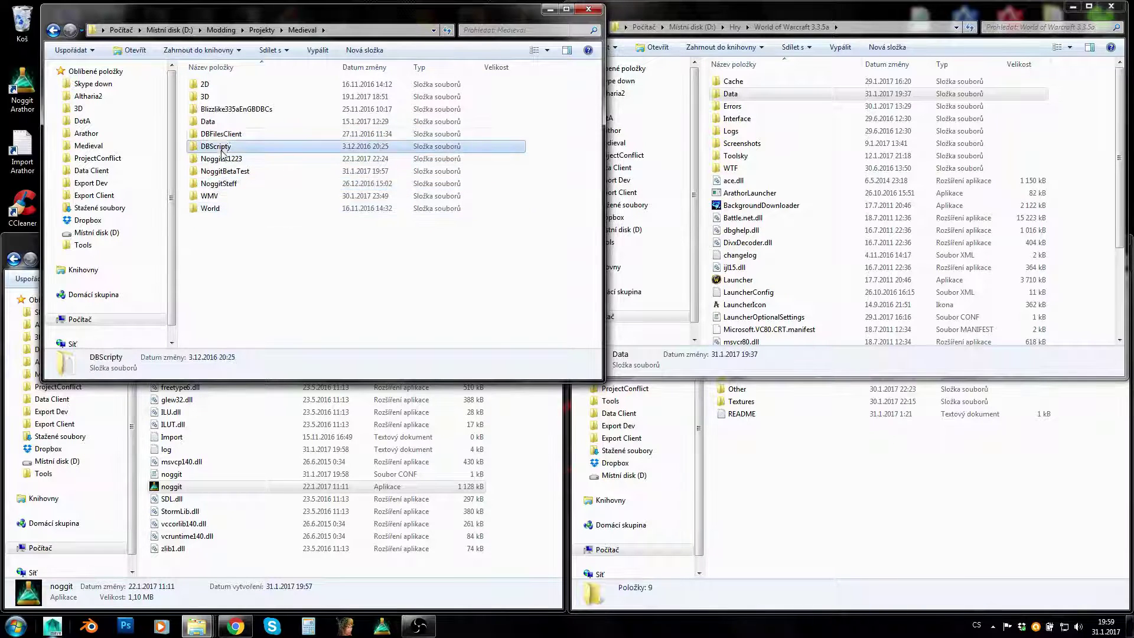
click(214, 134)
click(211, 123)
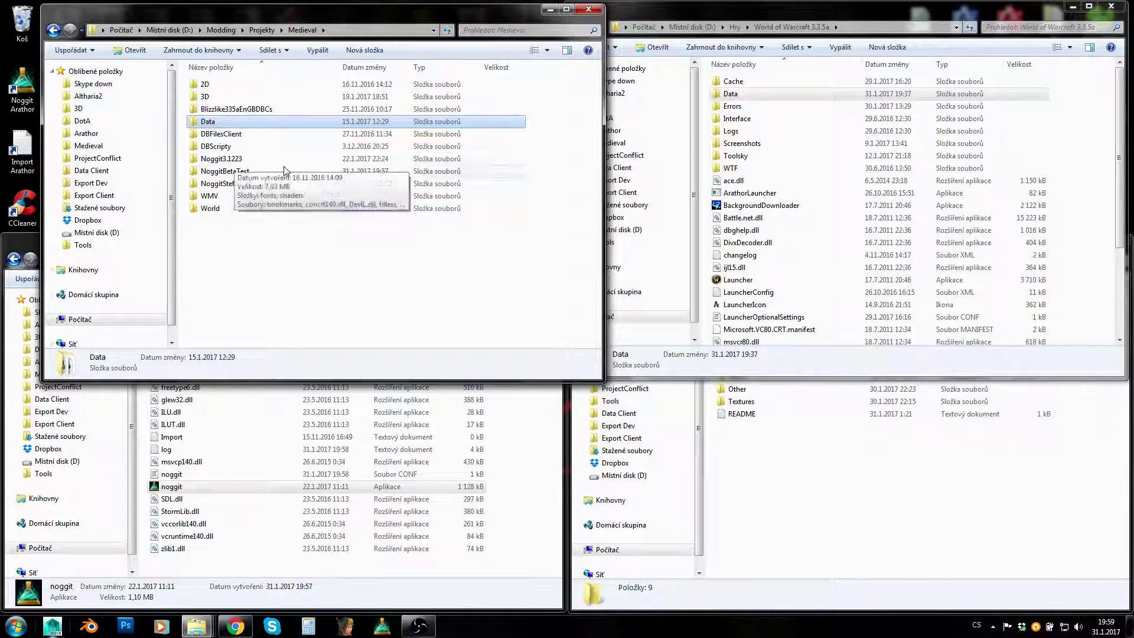
drag(299, 19, 264, 18)
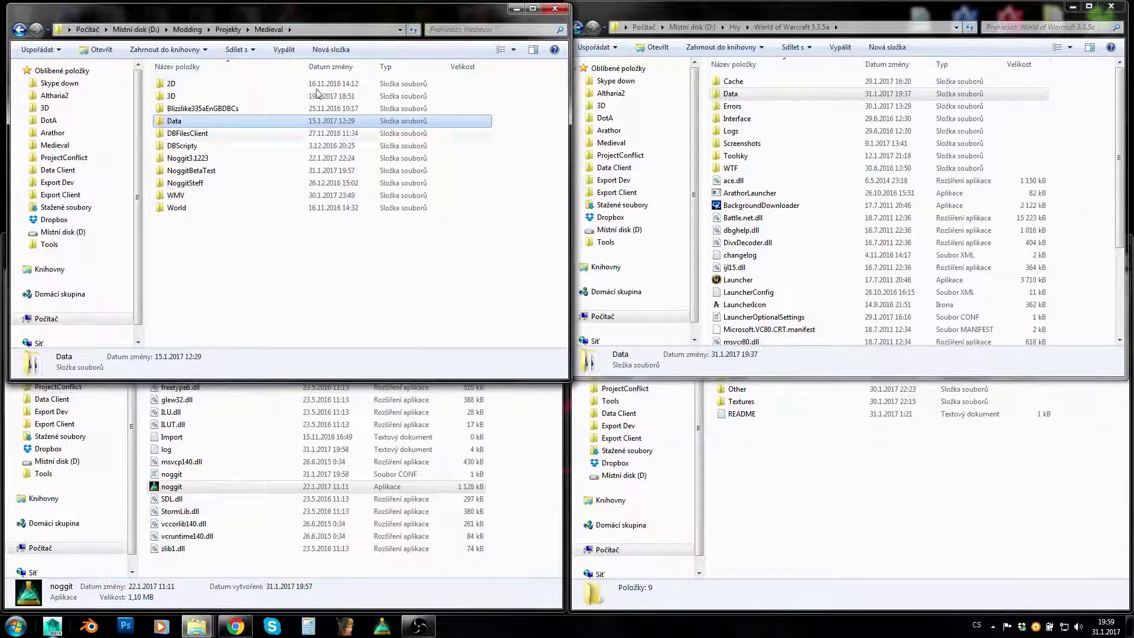
Open Tools > Map, look inside NoggitBetaTest, then return to Map showing NoggitSDL1.4 and NoggitBetaTest.
click(804, 512)
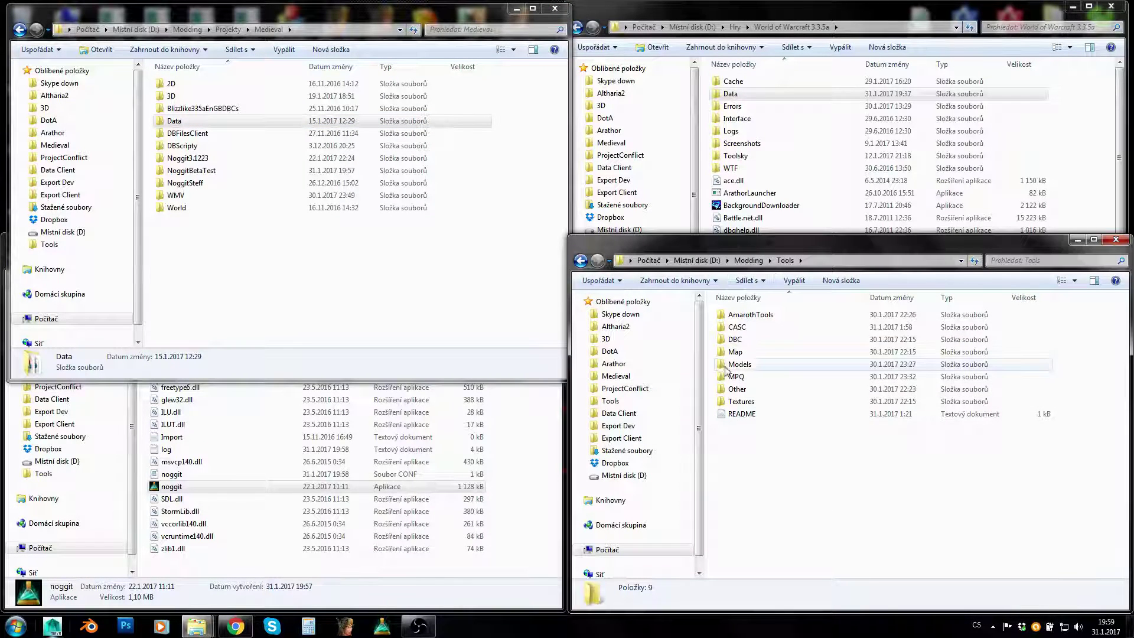
double_click(739, 352)
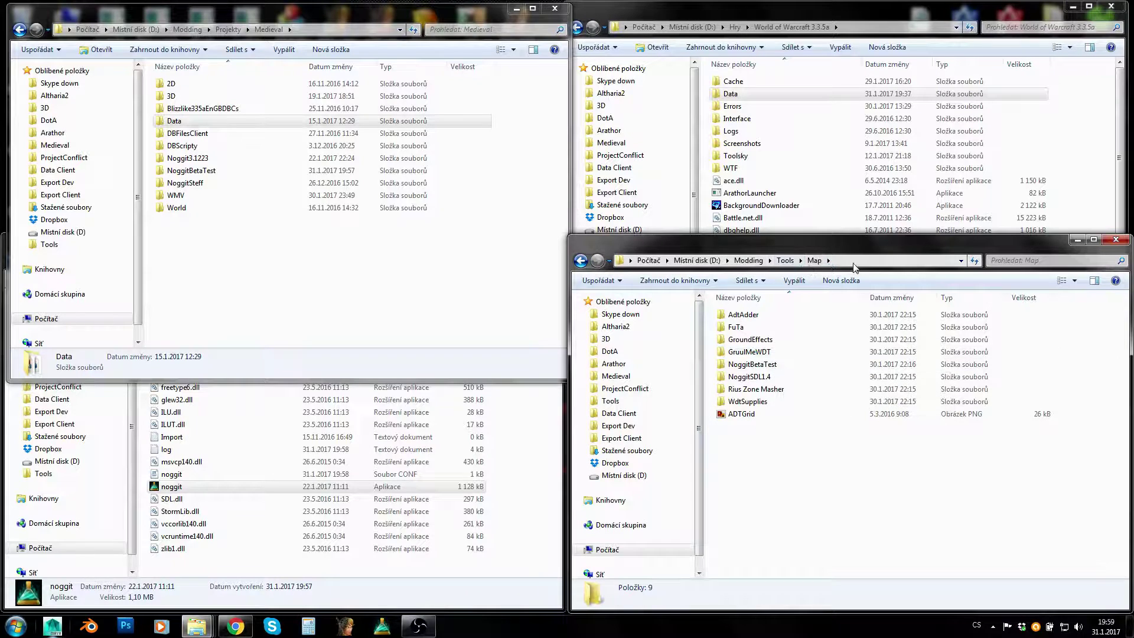
click(775, 380)
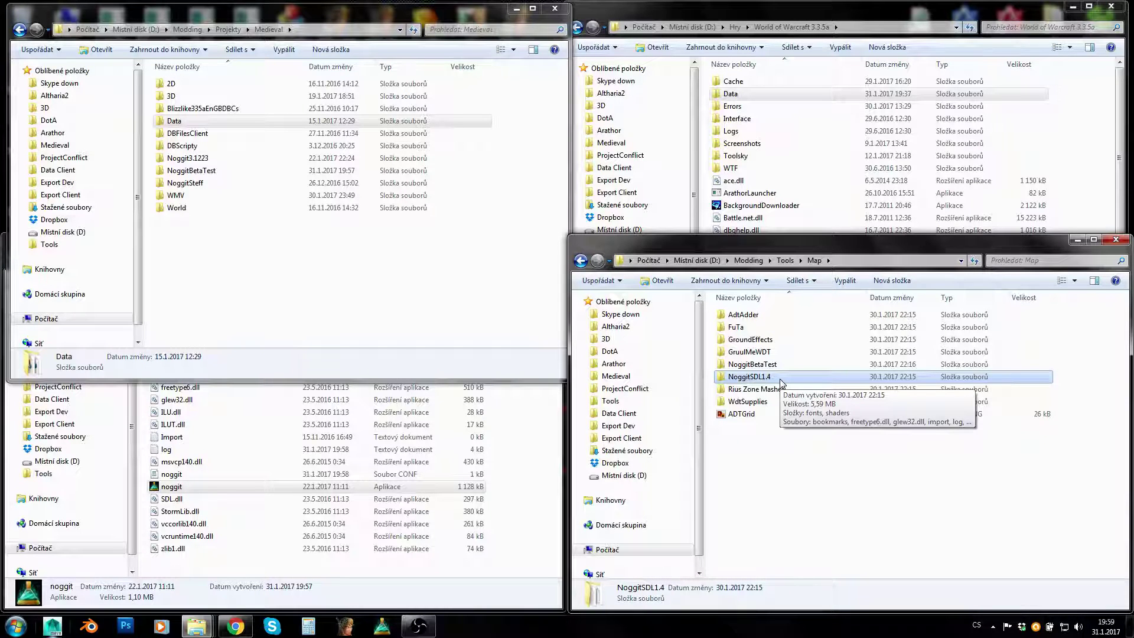
click(762, 368)
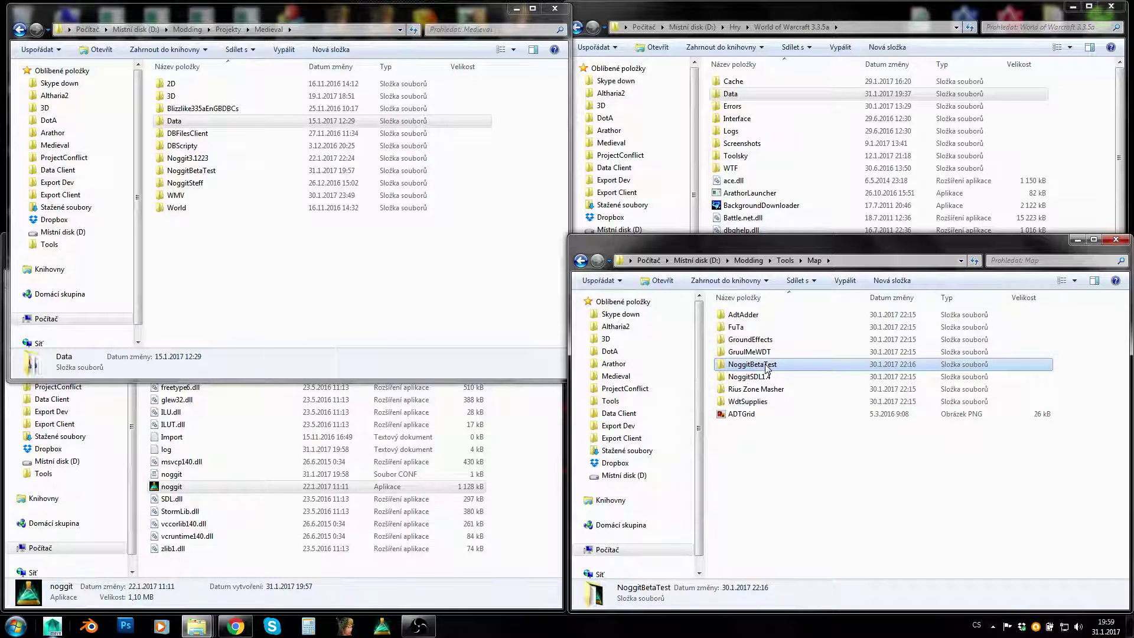
double_click(767, 367)
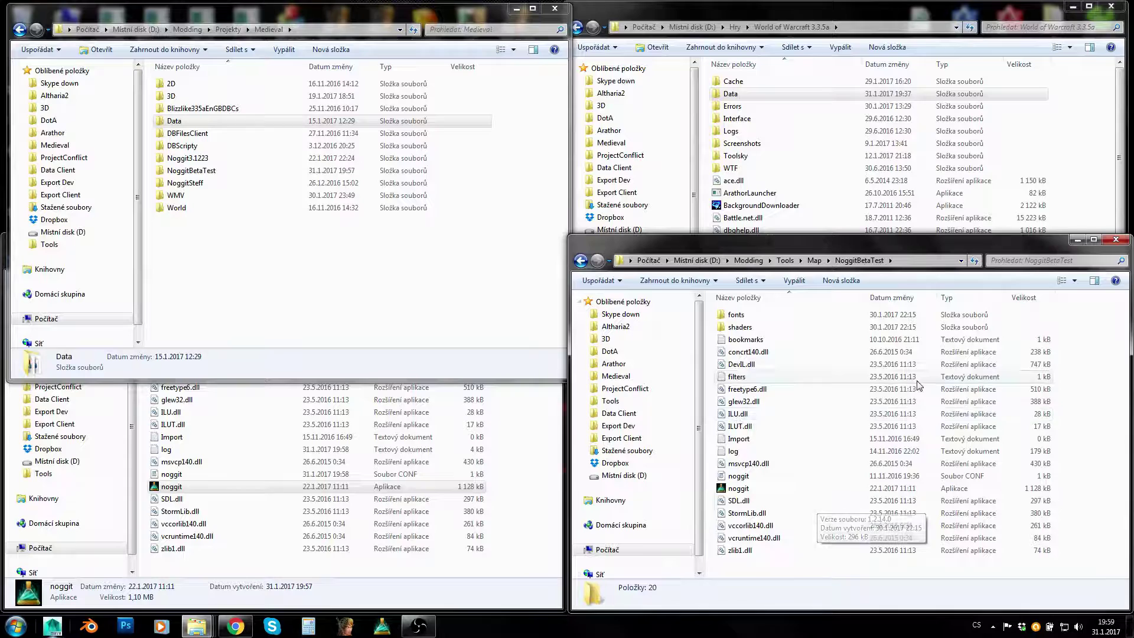
click(815, 260)
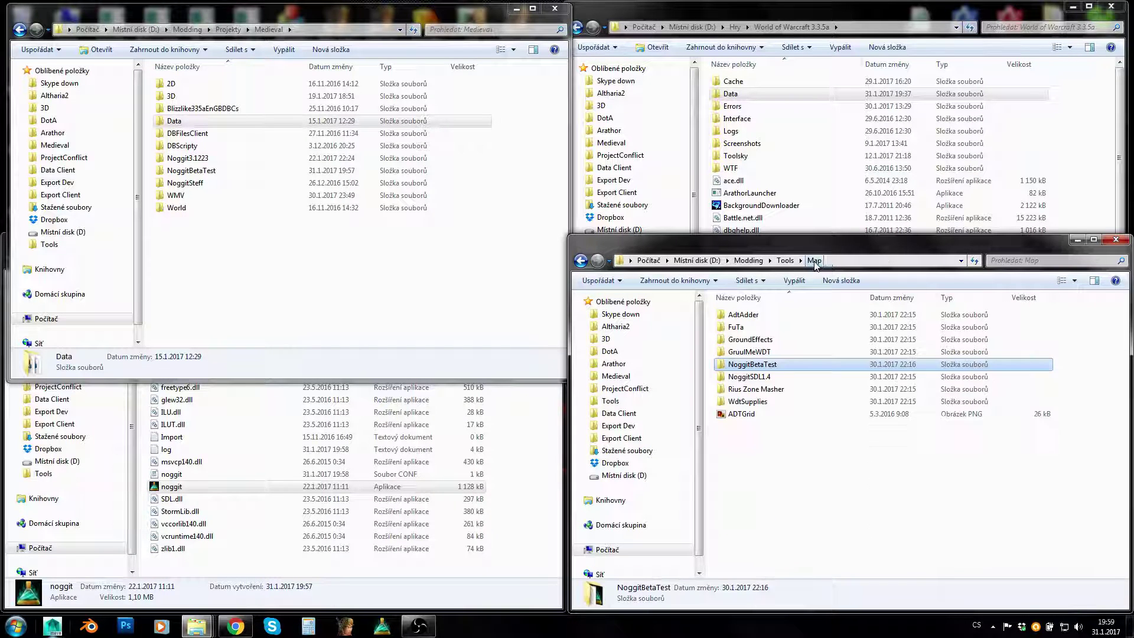
click(757, 376)
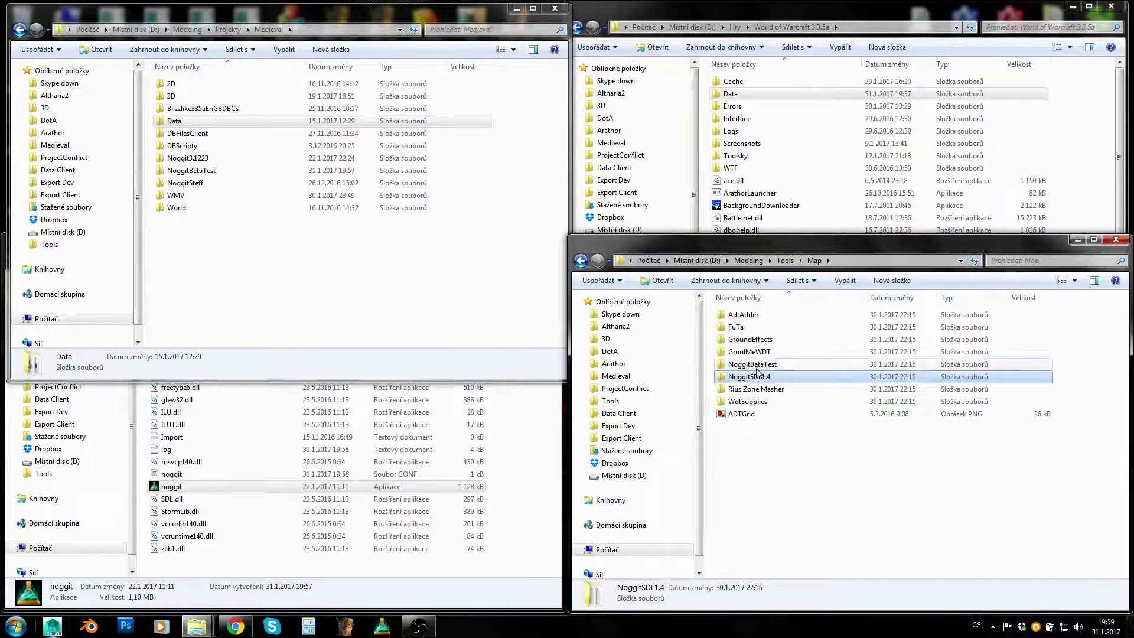
click(757, 367)
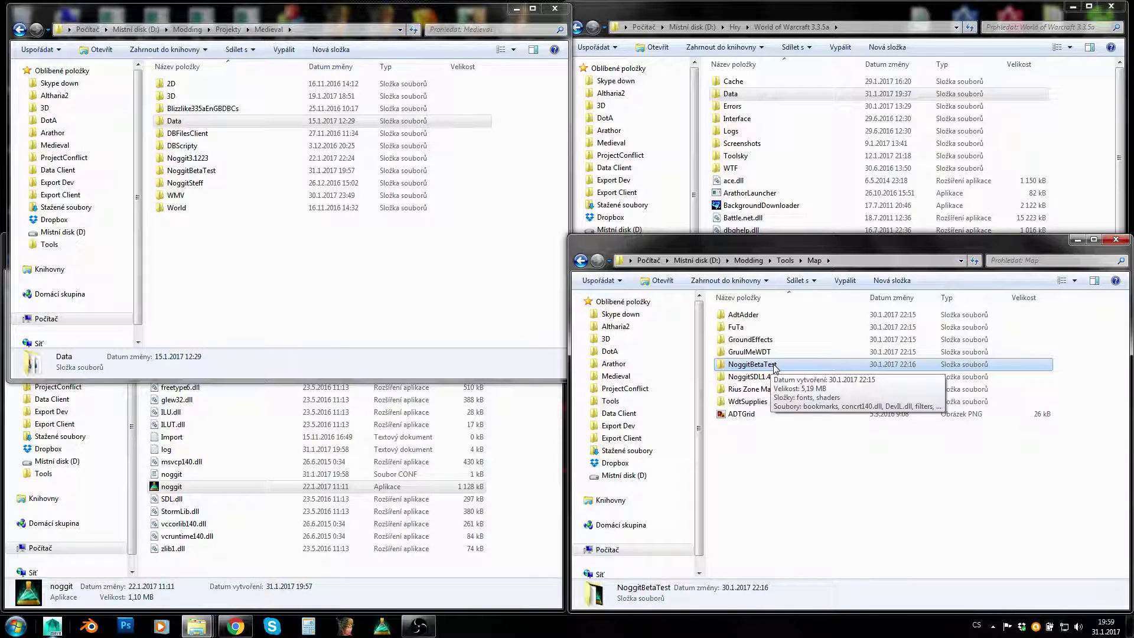
Launch noggit.exe from the project's NoggitBetaTest folder, then select noggit.conf and the log file.
click(437, 573)
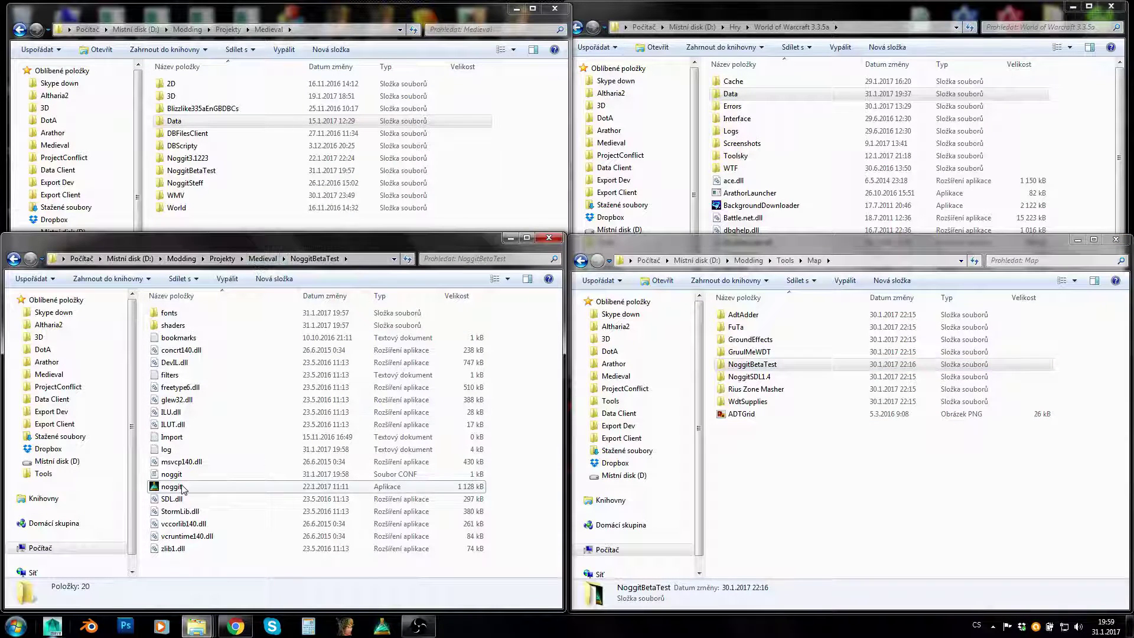
double_click(167, 487)
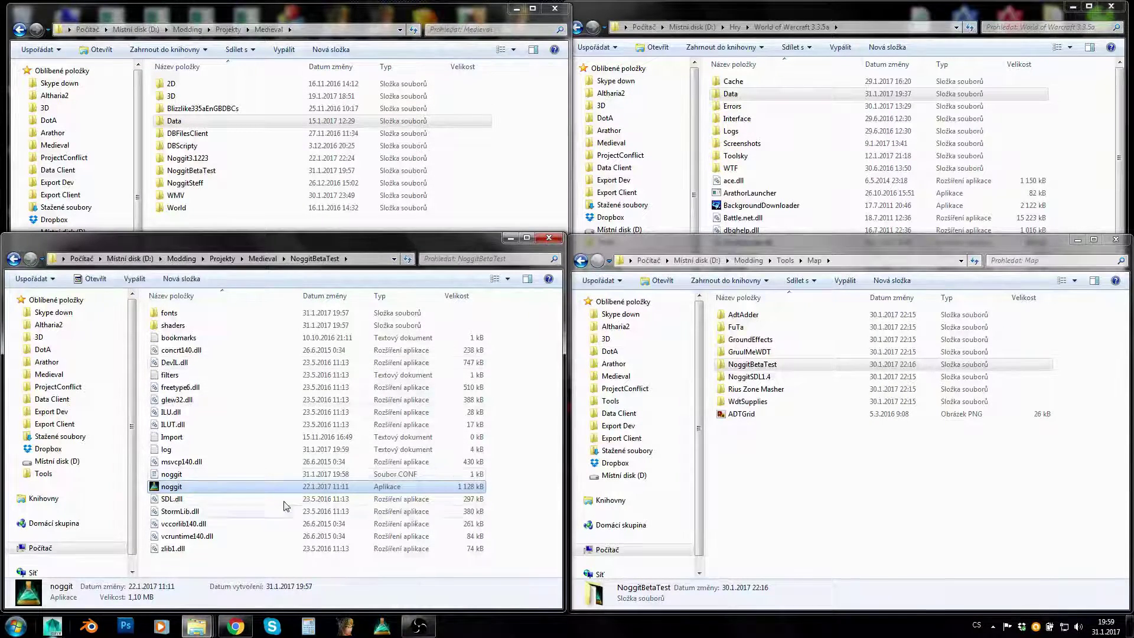
click(208, 477)
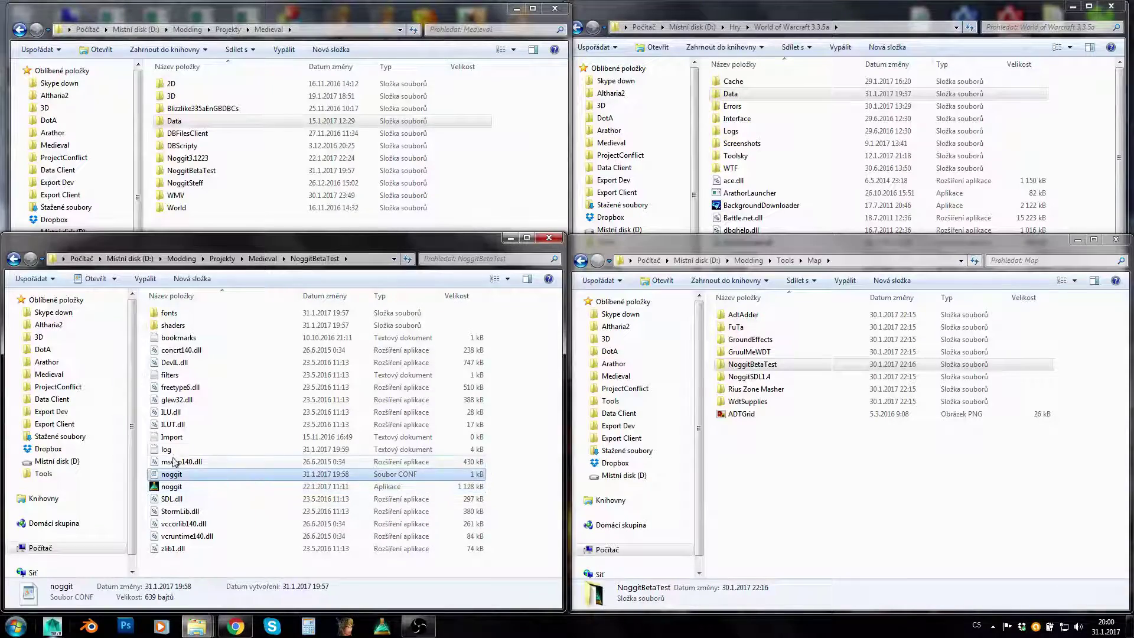
click(166, 452)
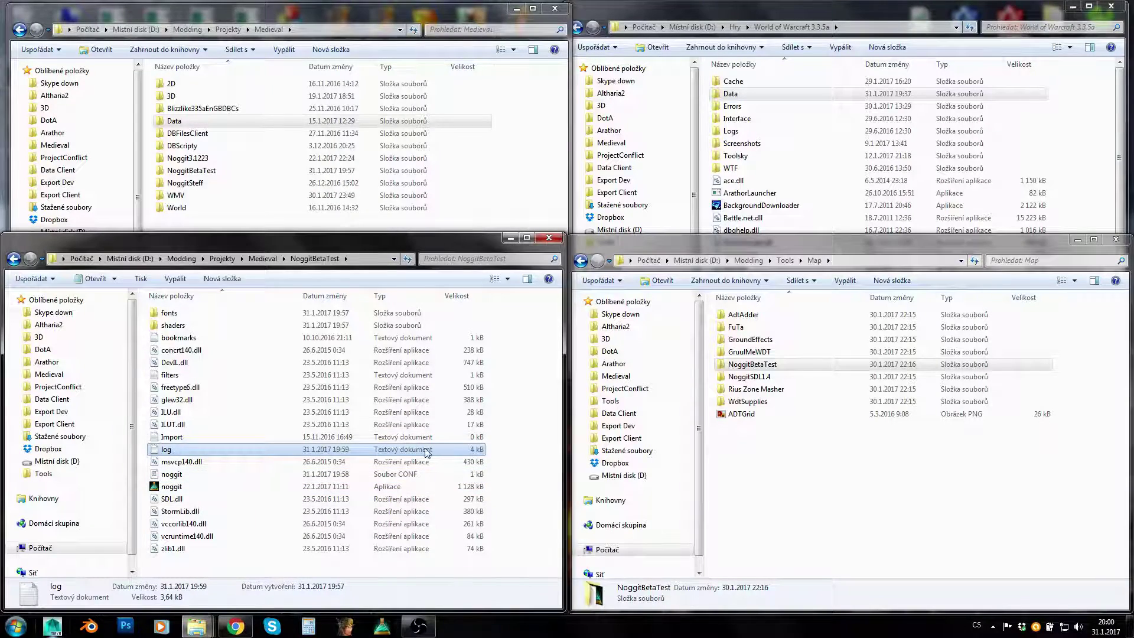
Open the noggit log in Notepad and review its DBC file errors and Game/project path lines.
double_click(190, 451)
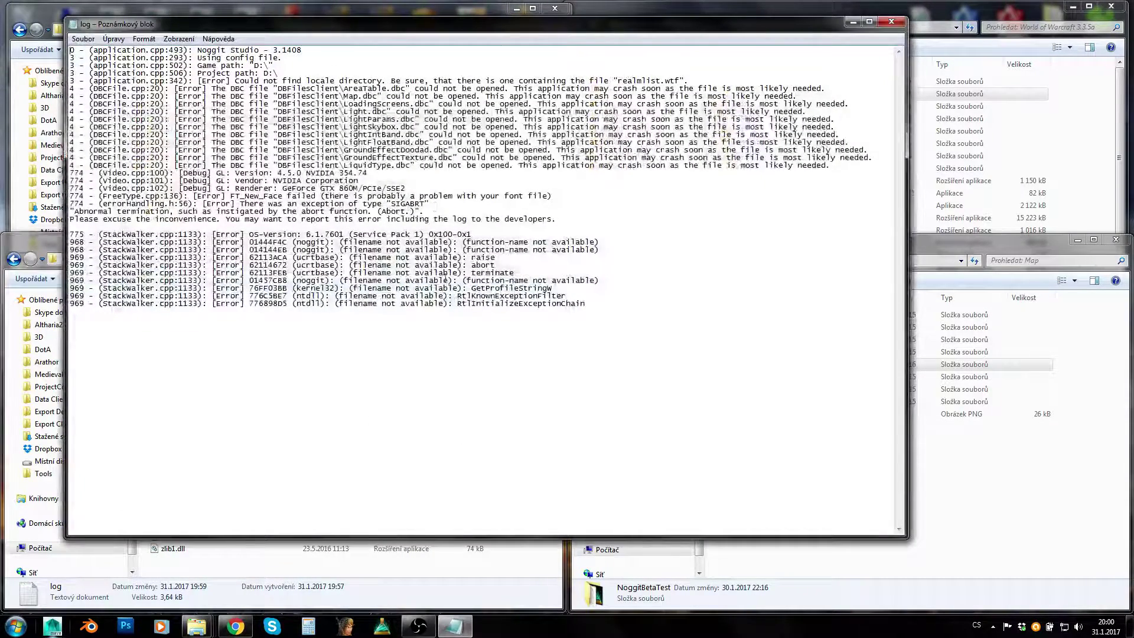
drag(387, 167, 246, 128)
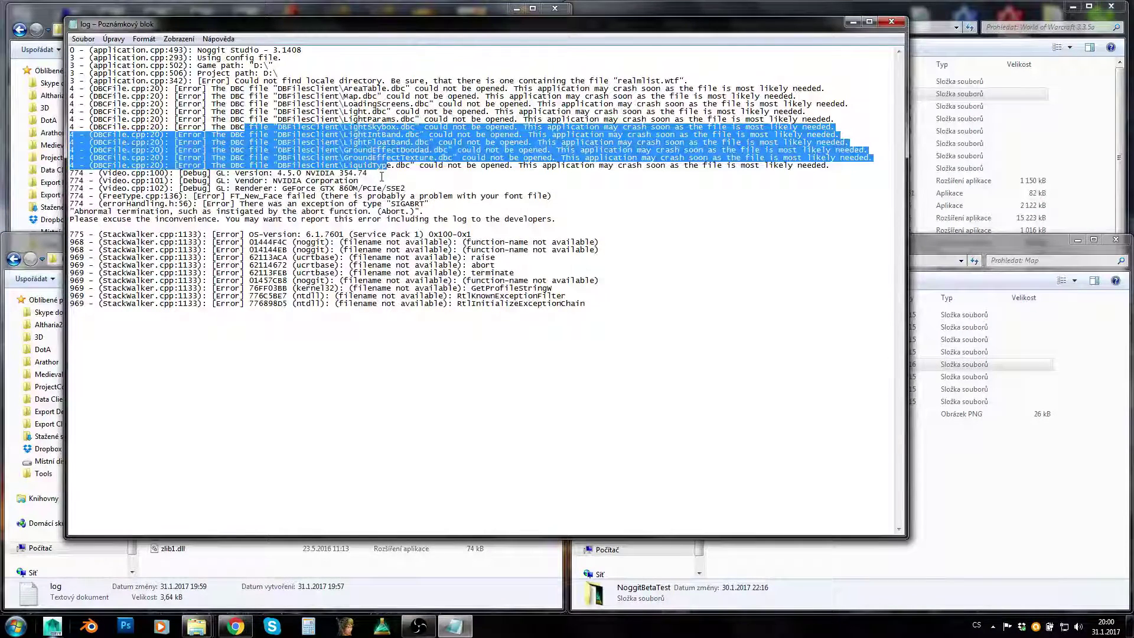
click(390, 174)
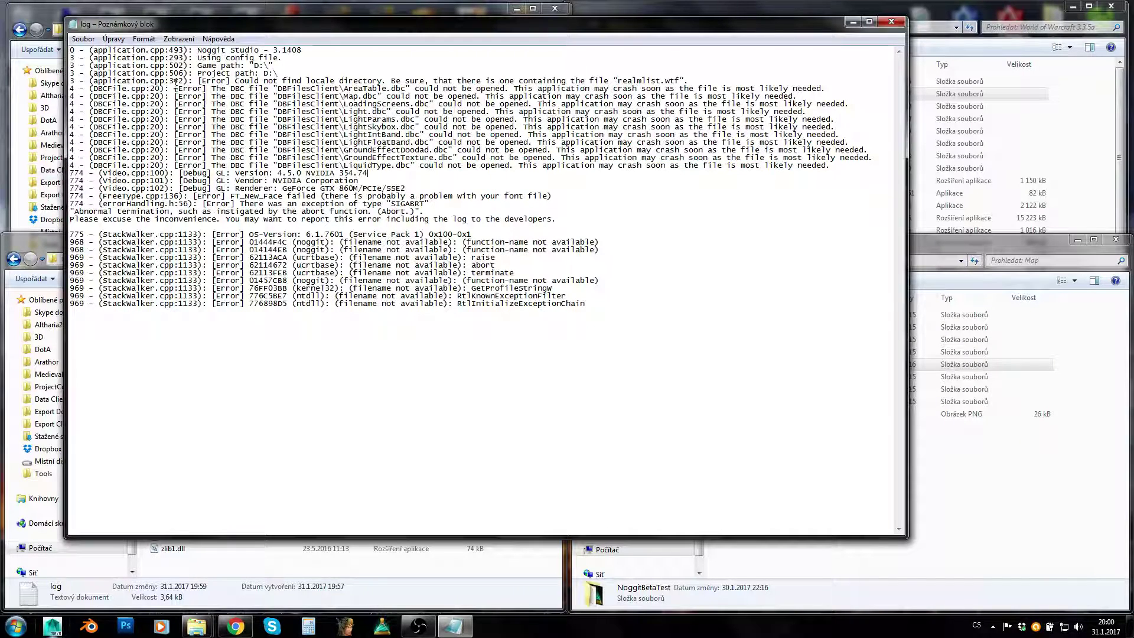
drag(115, 90, 390, 167)
click(365, 121)
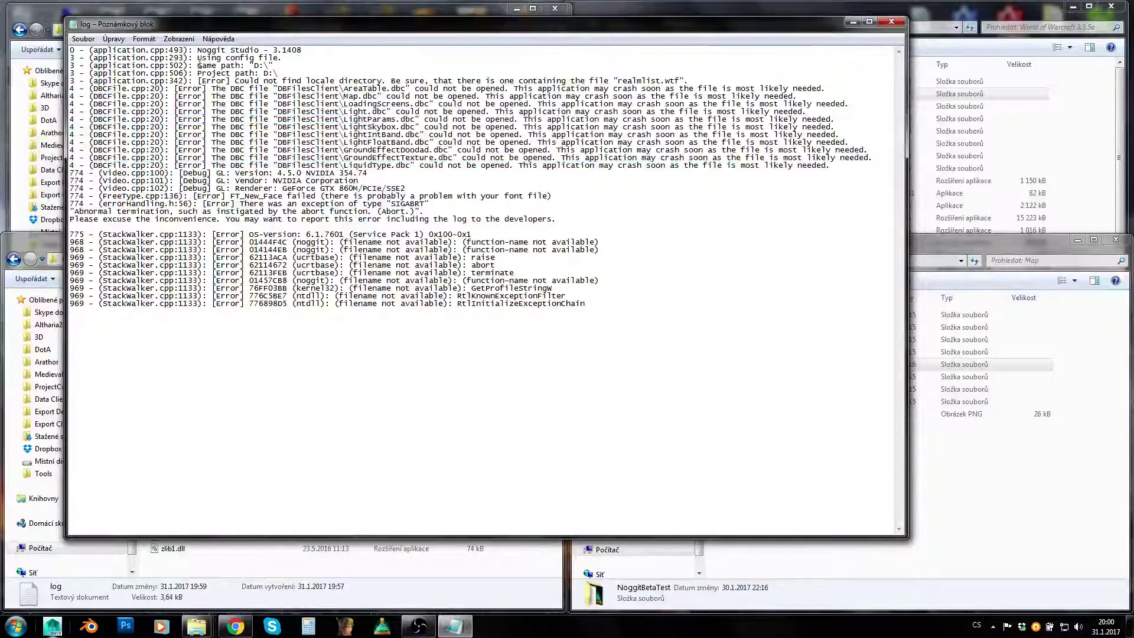
drag(199, 65, 300, 72)
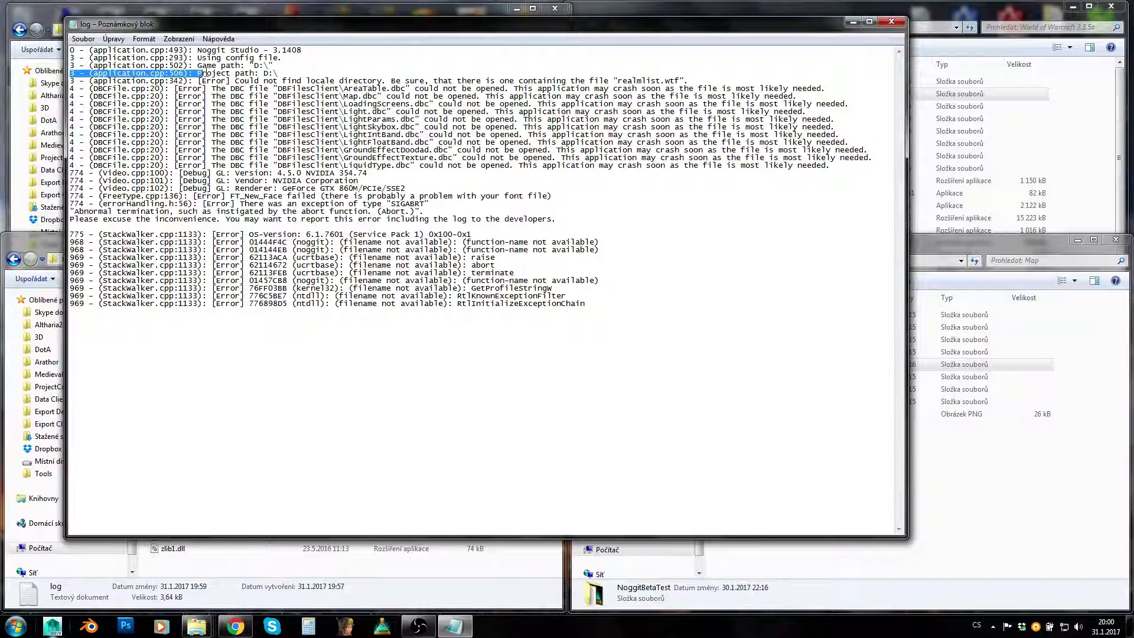
drag(88, 65, 62, 66)
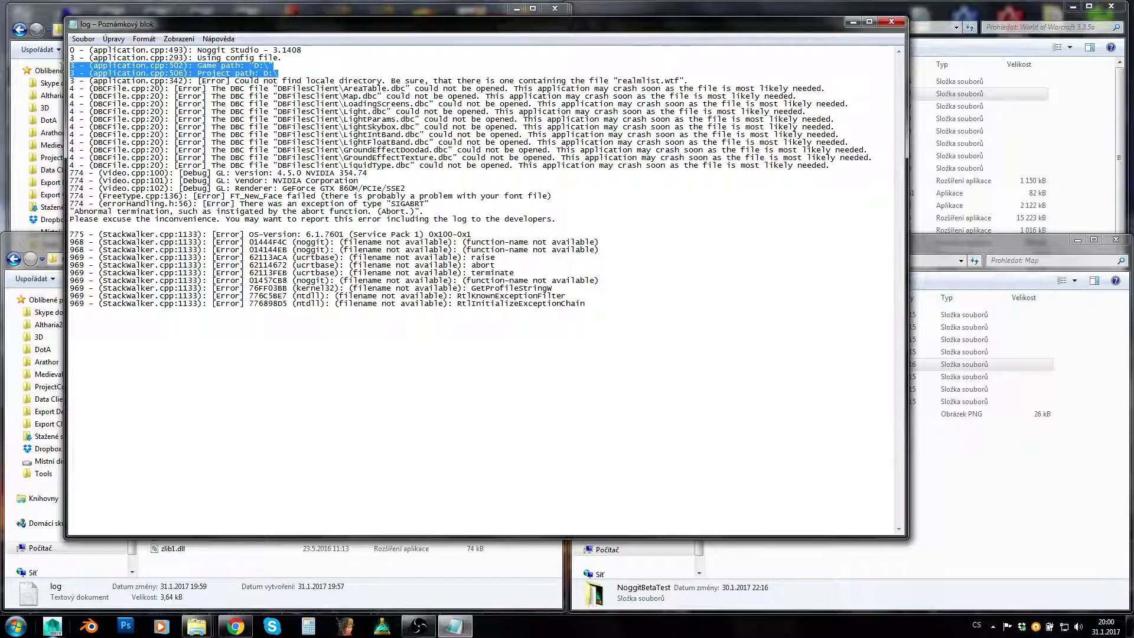
click(467, 153)
Close the log, check noggit.conf's Properties, then open noggit.conf in WordPad.
click(891, 22)
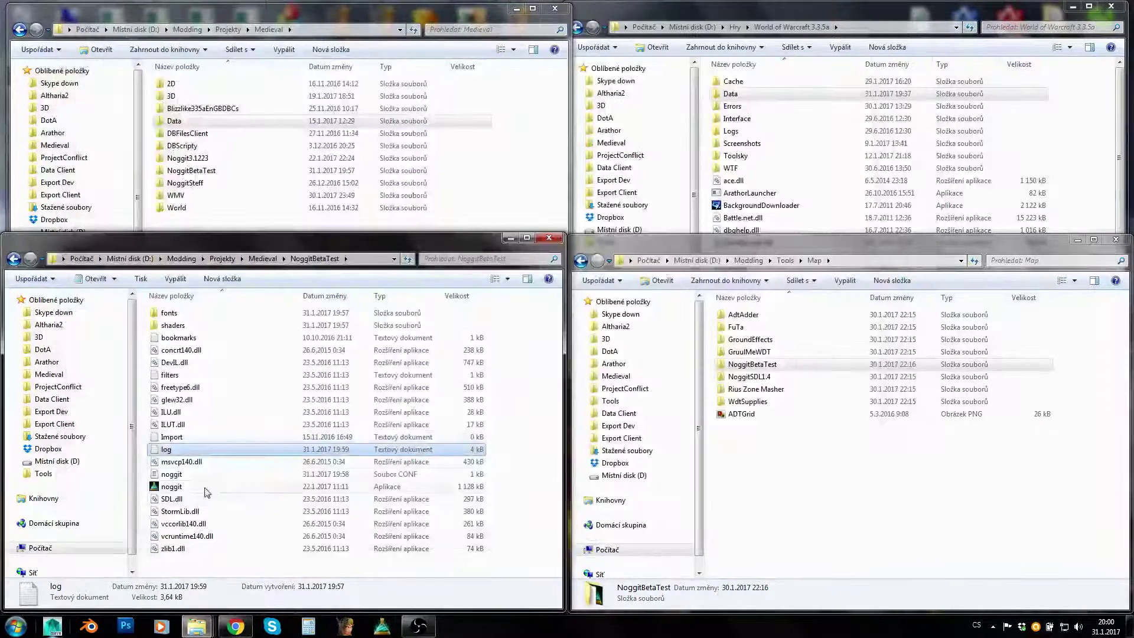
click(169, 474)
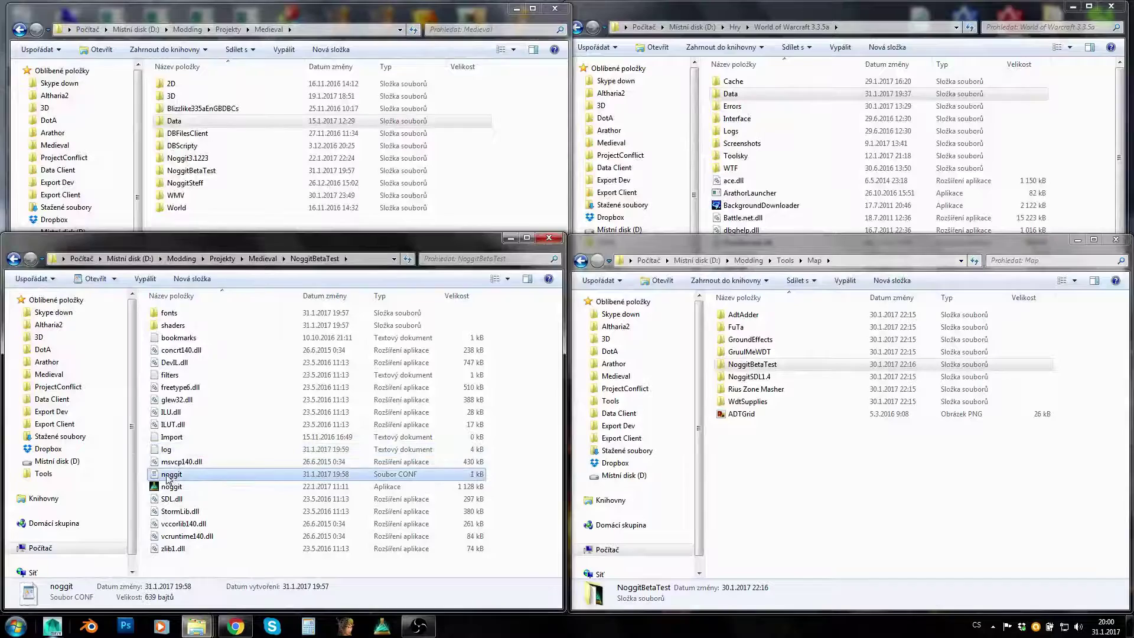
right_click(173, 475)
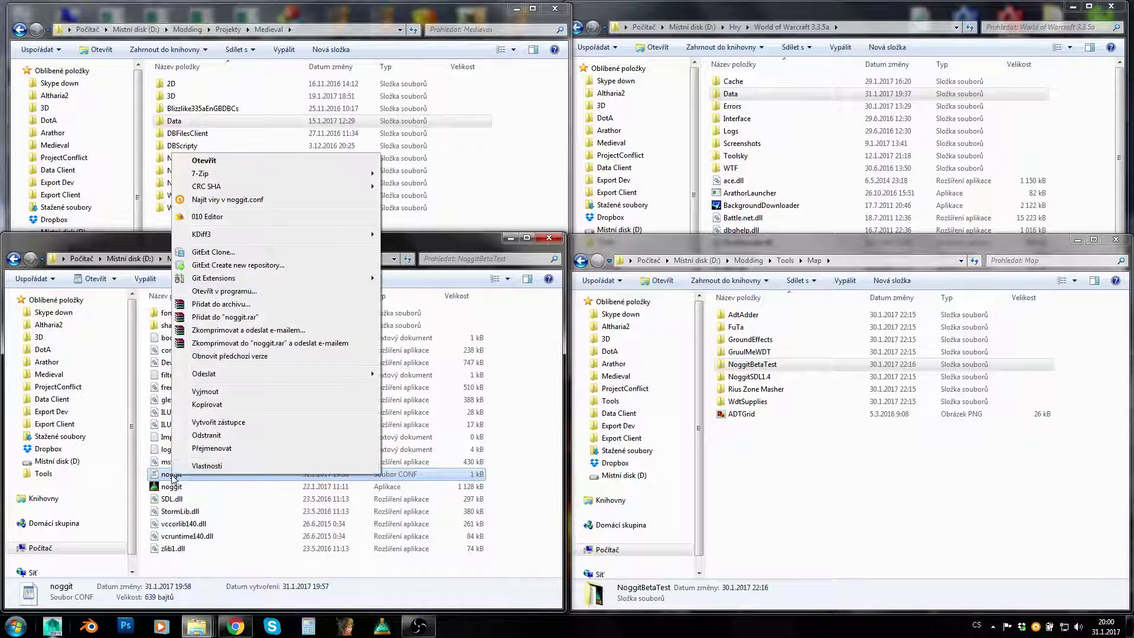
click(201, 470)
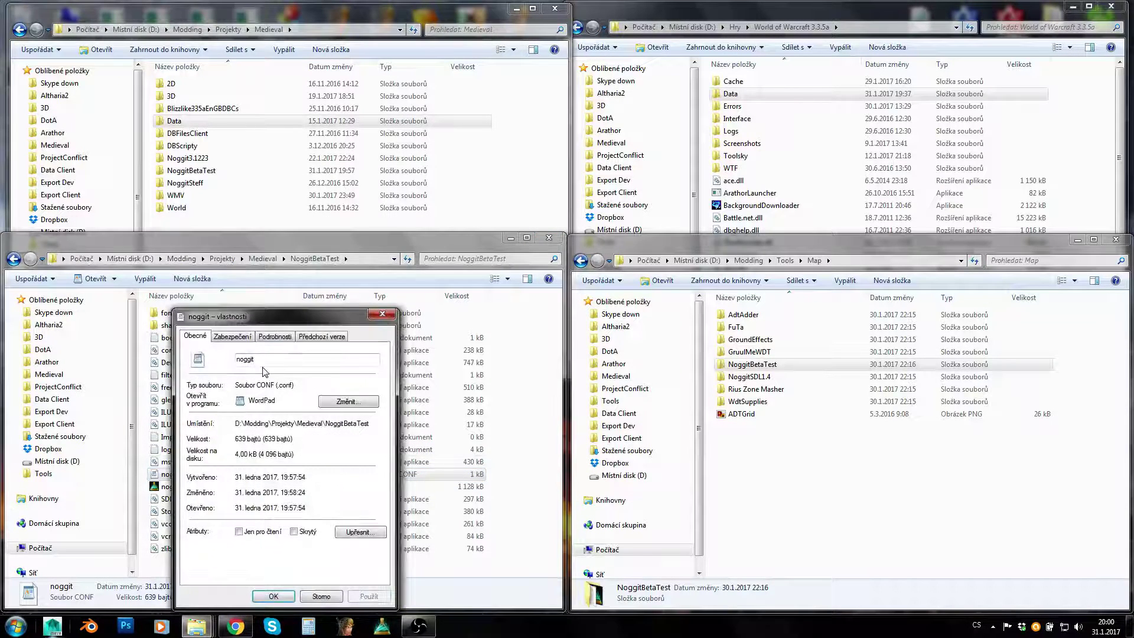
click(383, 314)
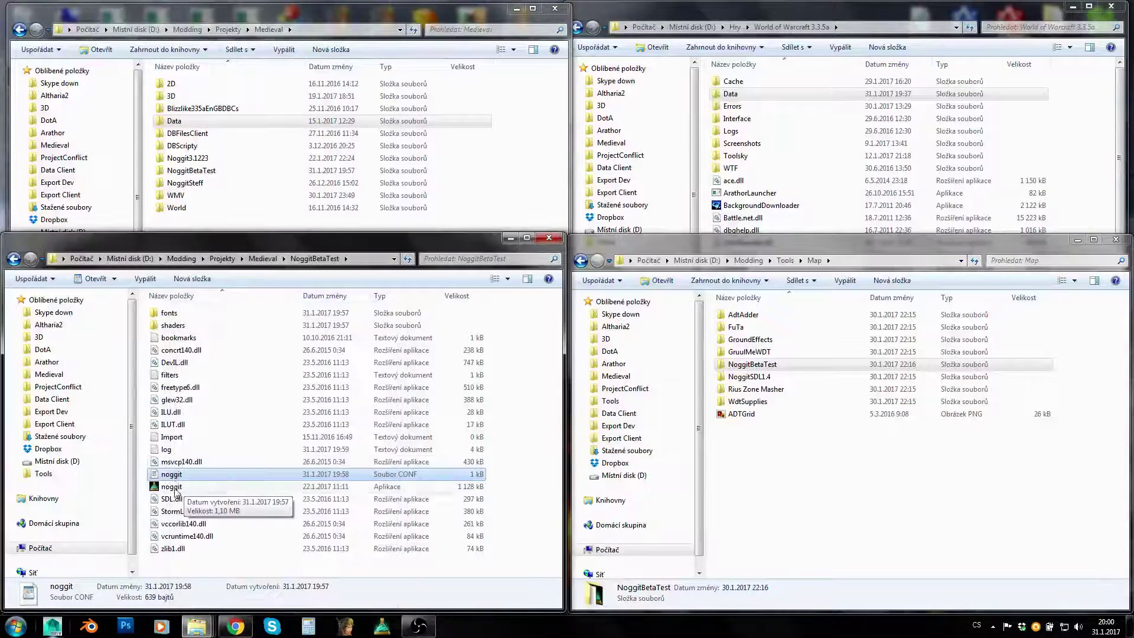
double_click(177, 475)
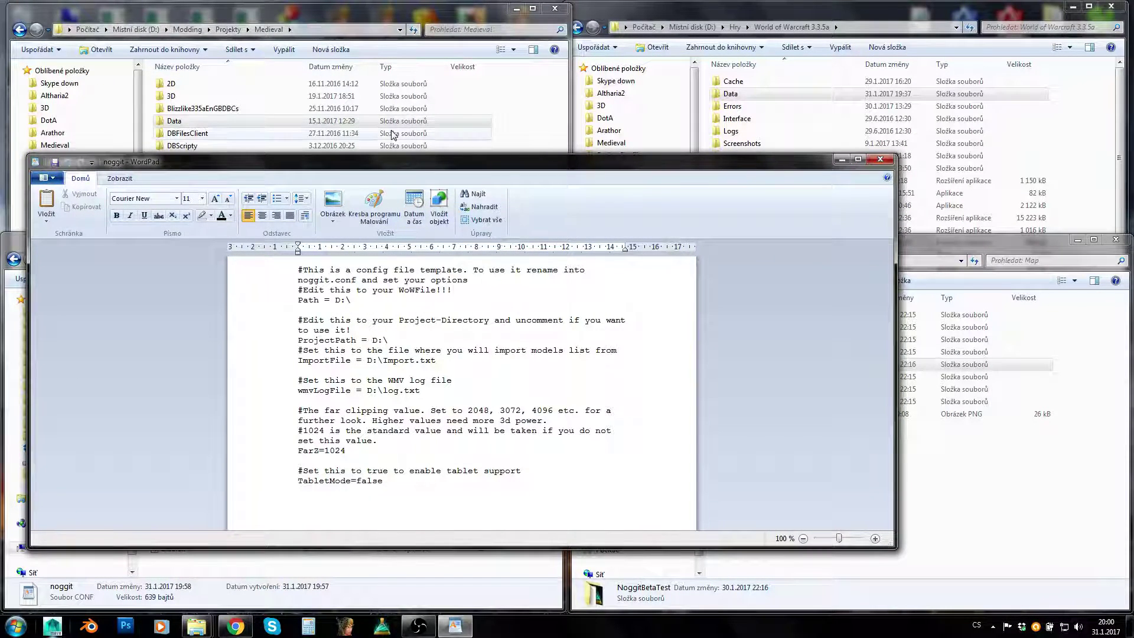
click(348, 31)
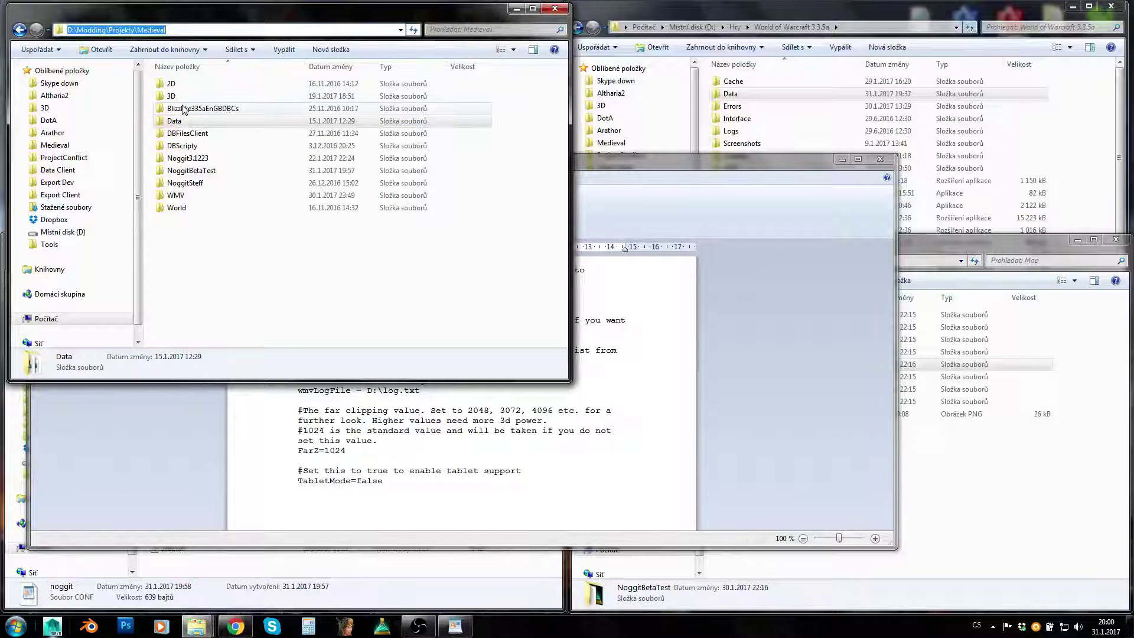
Peek into the Data folder, return to Medieval, and copy its D:\Modding\Projekty\Medieval address path.
click(172, 122)
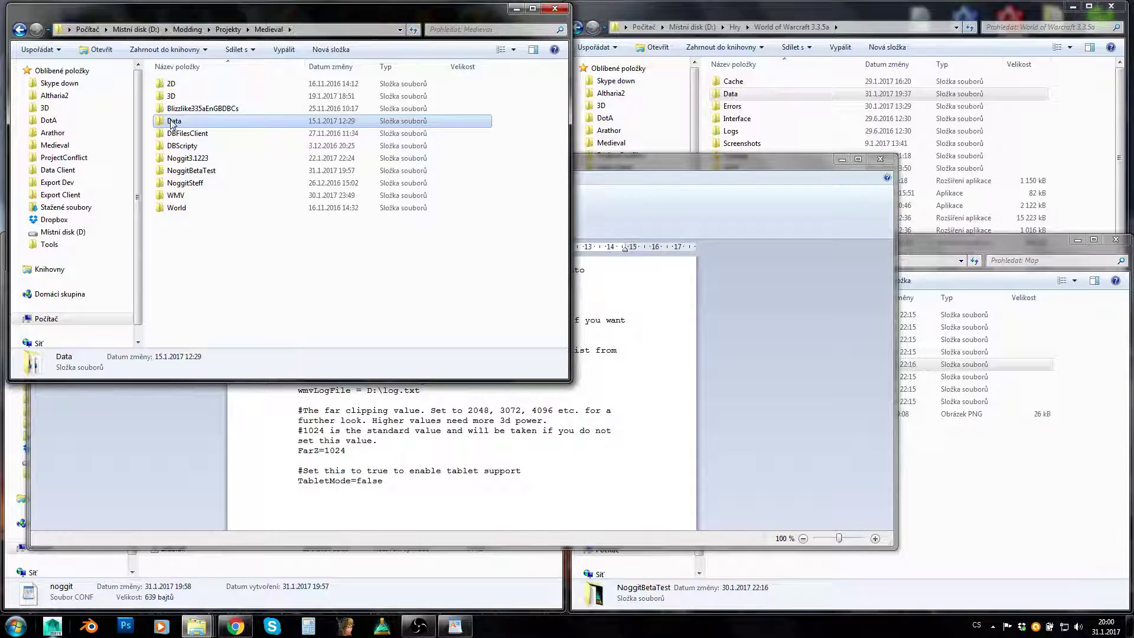
double_click(172, 122)
click(338, 31)
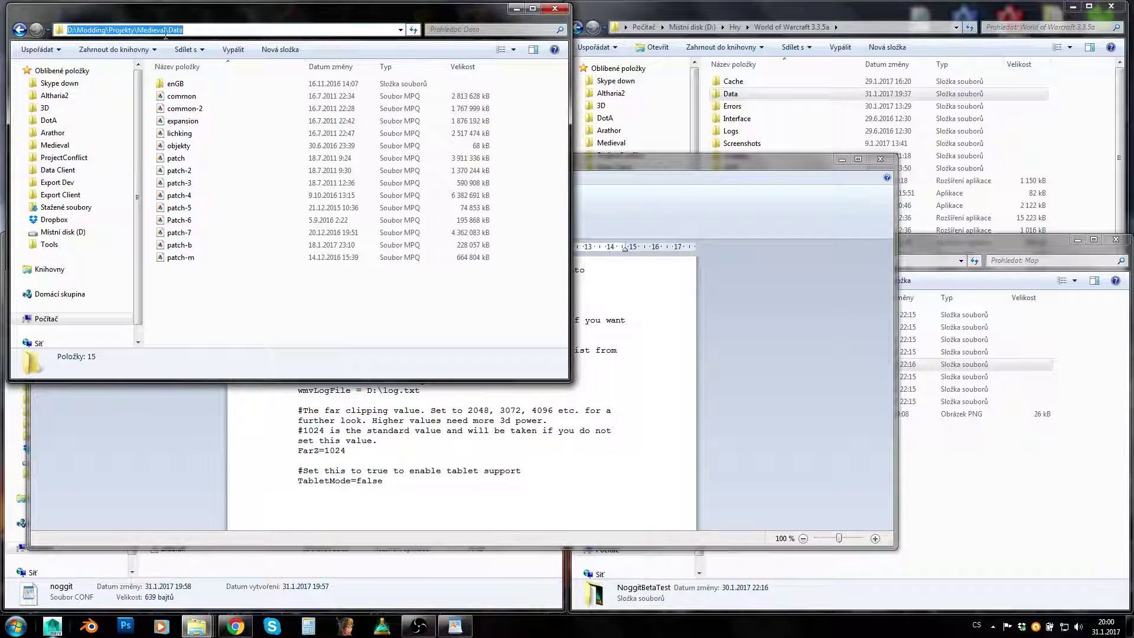
click(195, 96)
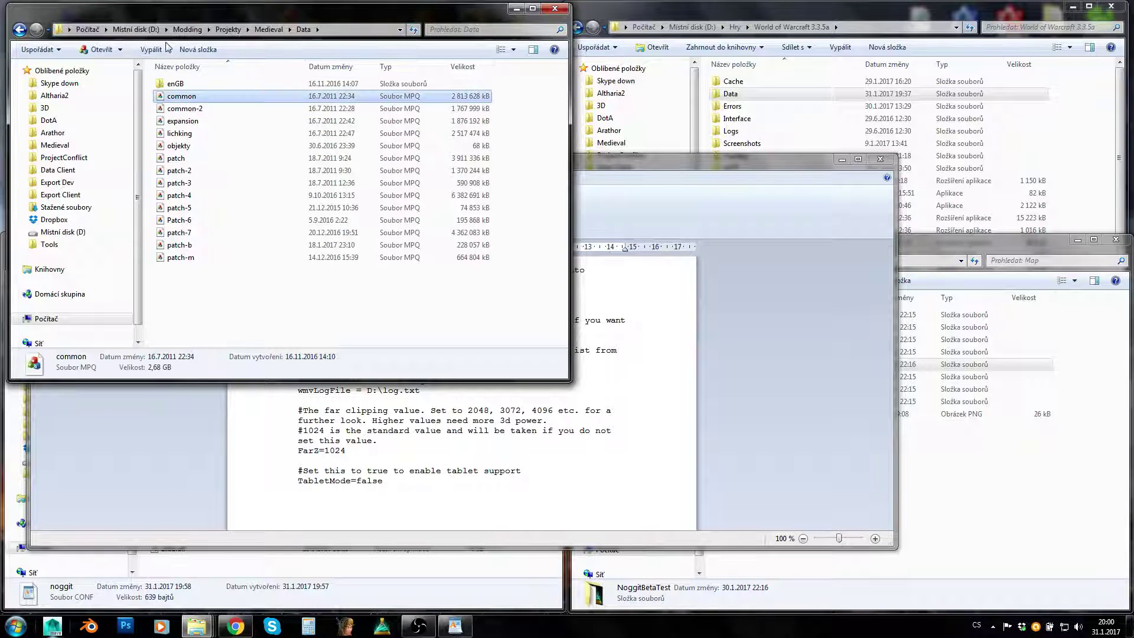
click(270, 29)
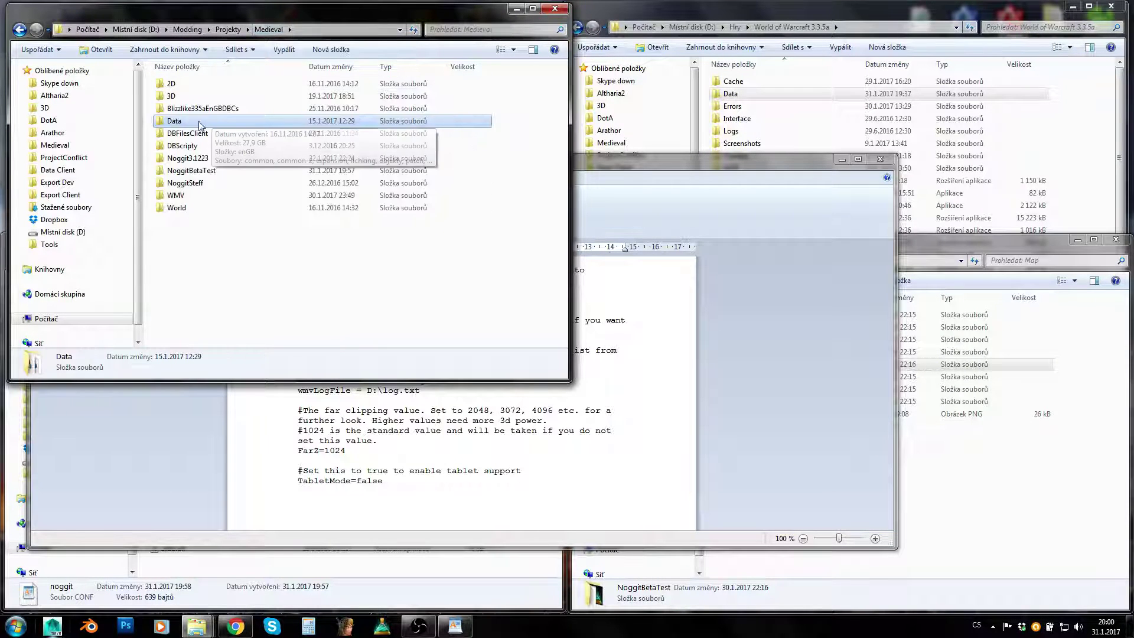
click(315, 30)
key(ctrl+c)
Paste the Medieval path over D:\ on the config's Path line and add a trailing backslash.
click(623, 155)
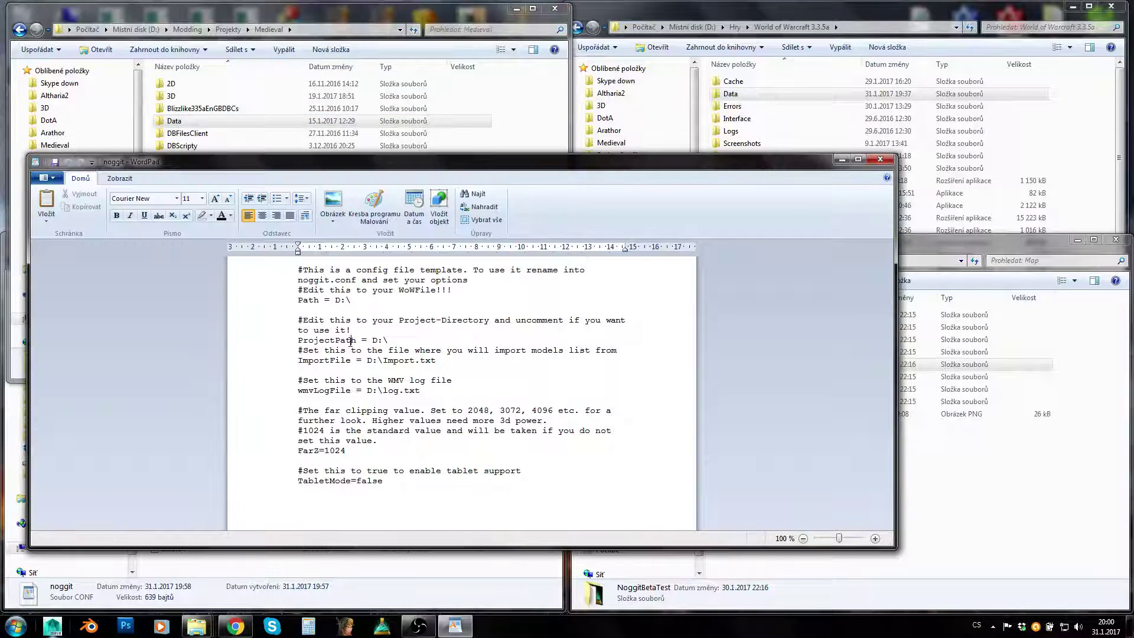
drag(364, 299, 333, 297)
key(ctrl+v)
click(774, 93)
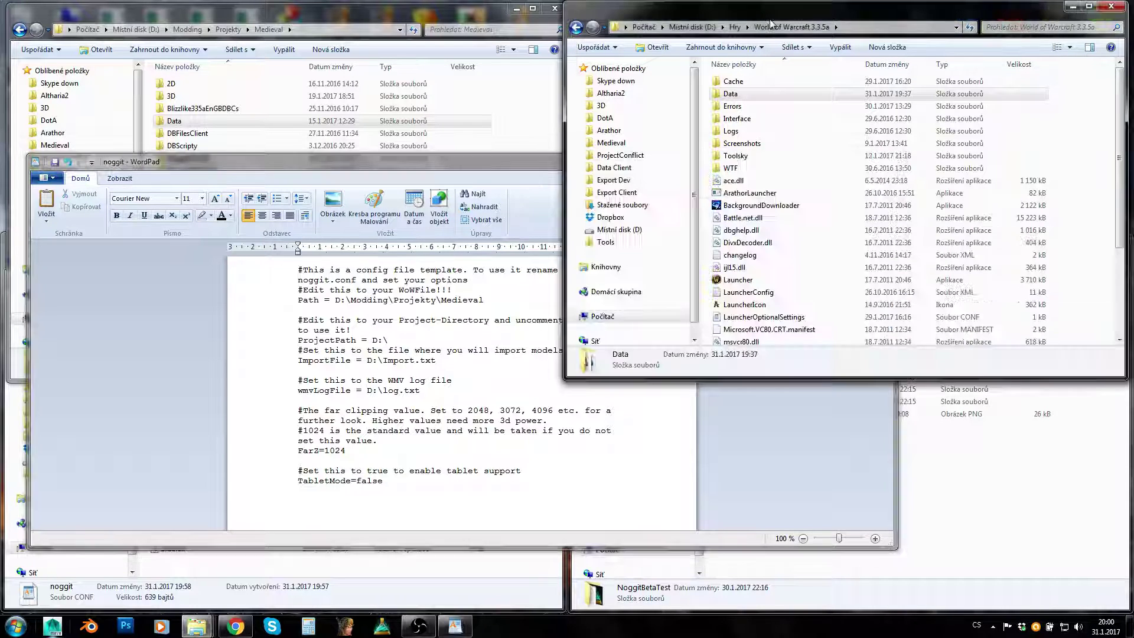
click(859, 33)
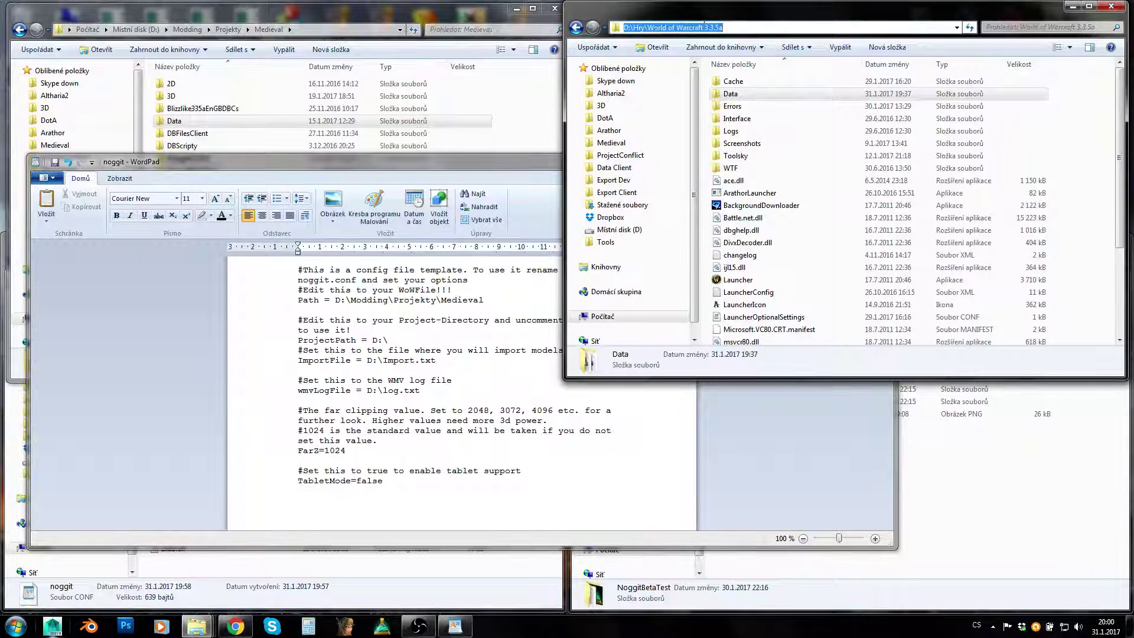
click(415, 168)
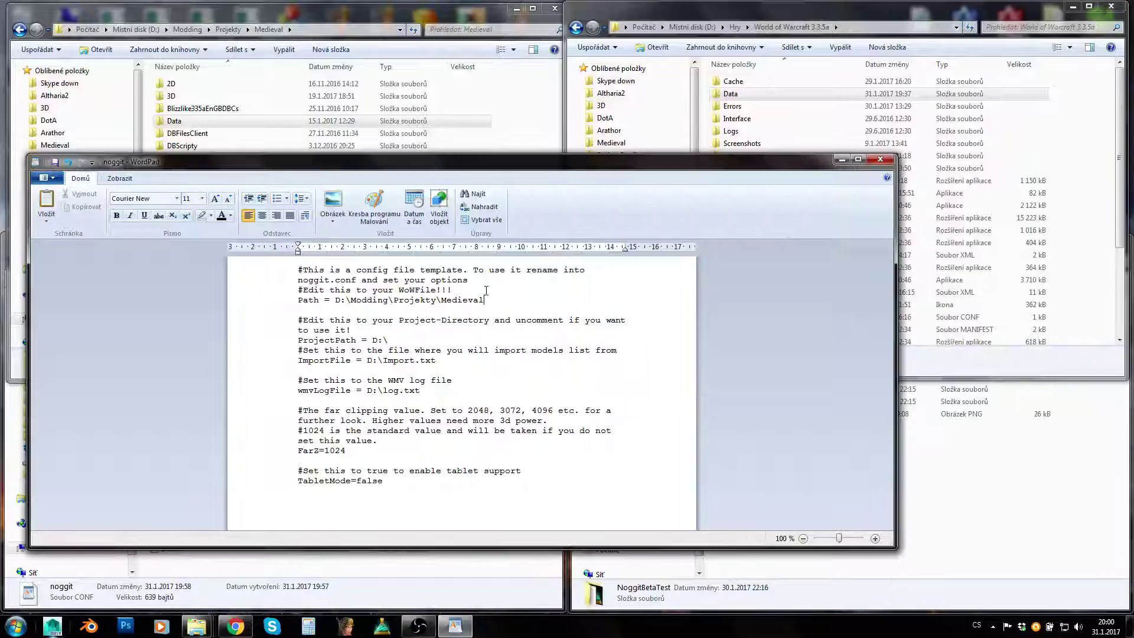
text(\)
Select parts of the new Path value D:\Modding\Projekty\Medieval\ to verify it.
drag(485, 300, 493, 300)
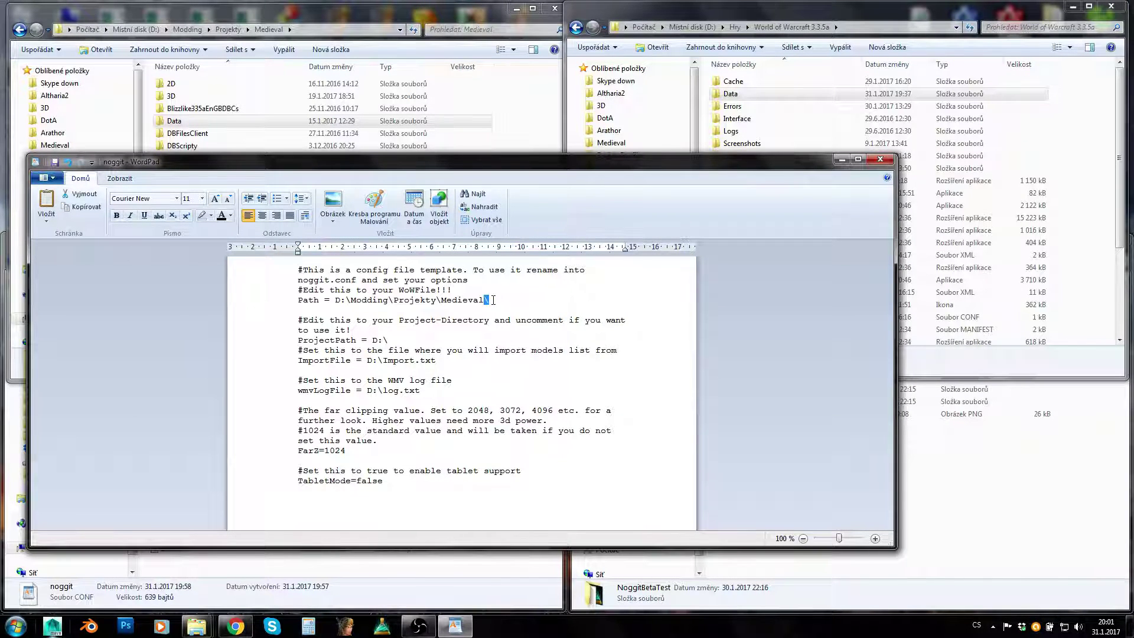
click(497, 300)
key(ctrl+shift+Left)
key(ctrl+shift+Left)
click(502, 303)
drag(442, 301, 486, 303)
click(492, 300)
drag(500, 302, 342, 304)
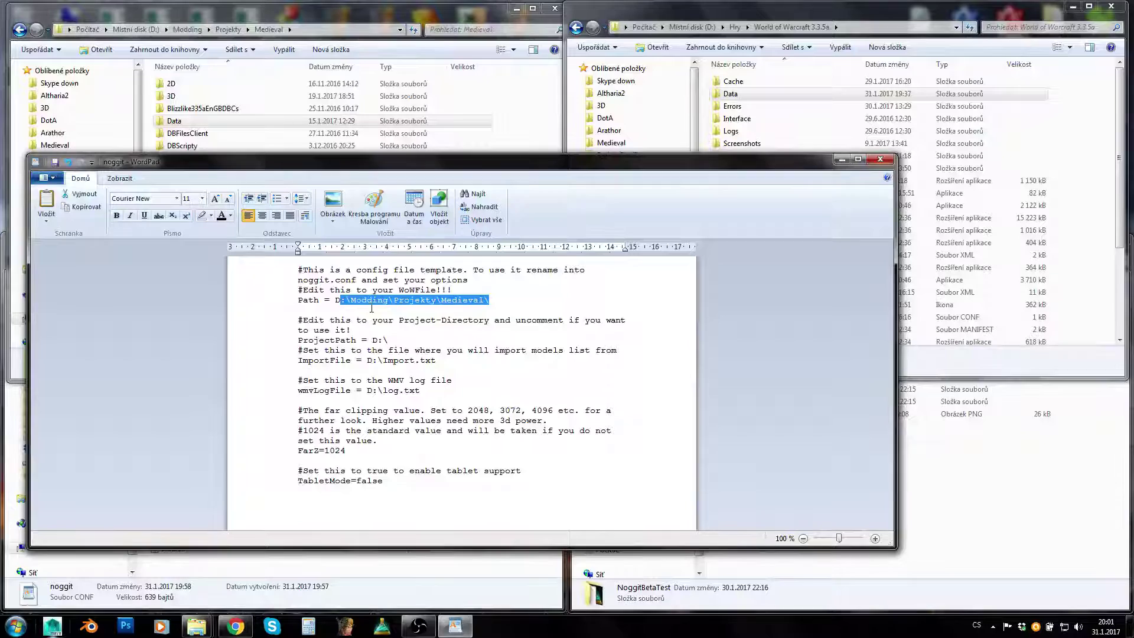
key(shift+Left)
key(ctrl+c)
Paste D:\Modding\Projekty\Medieval\ over D:\ on the ProjectPath line and compare with the Explorer folder.
drag(388, 341, 377, 339)
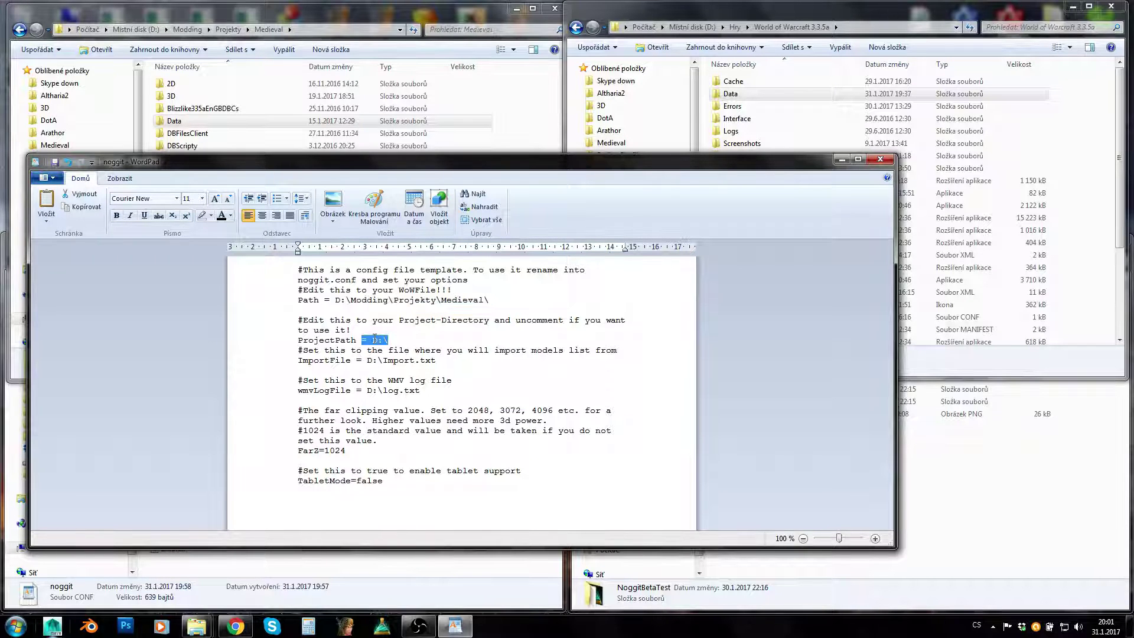
key(ctrl+v)
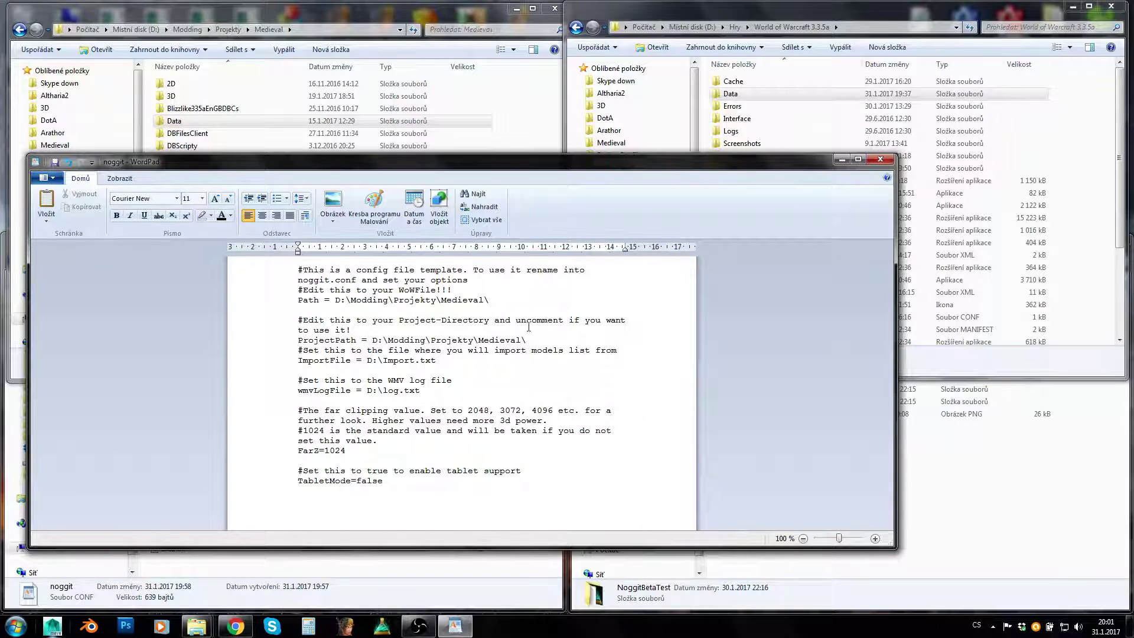
click(354, 120)
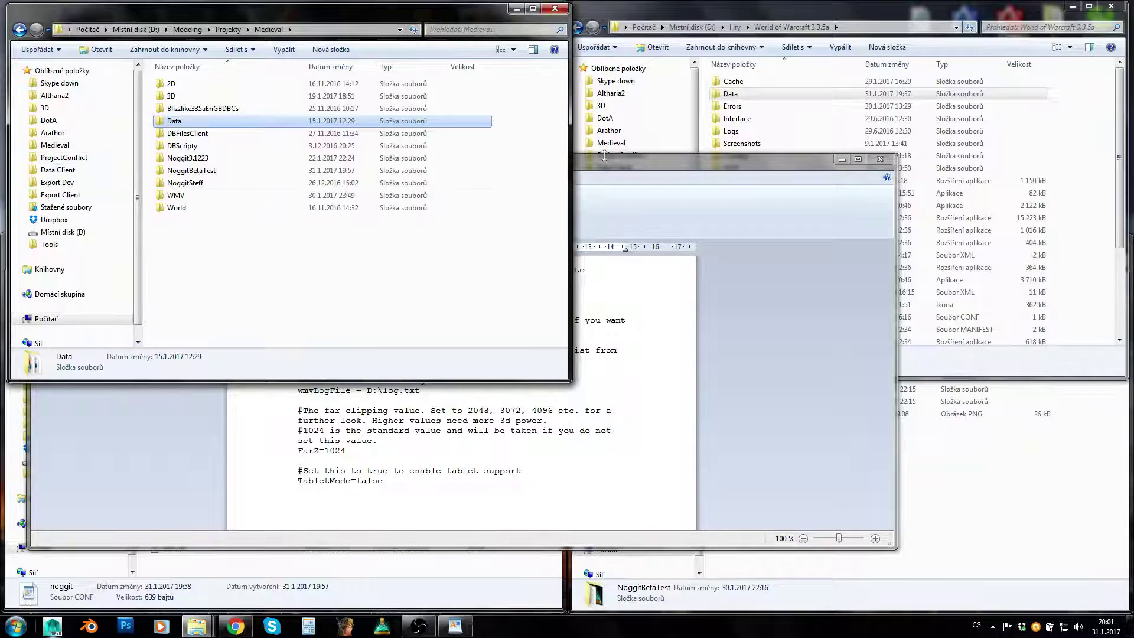
click(598, 192)
click(203, 122)
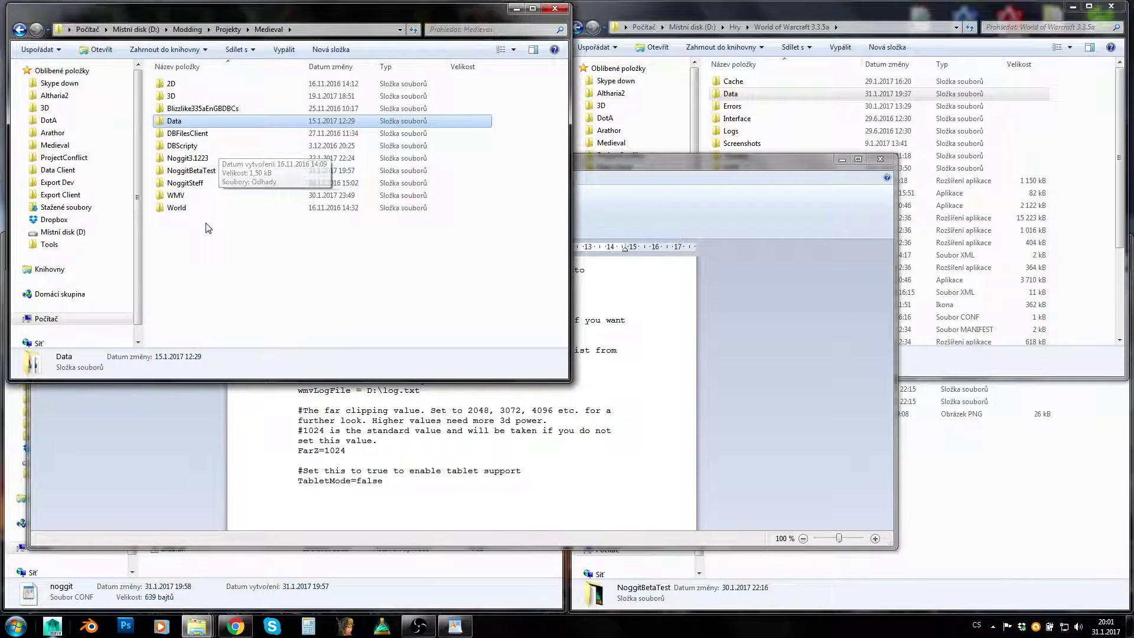
click(638, 175)
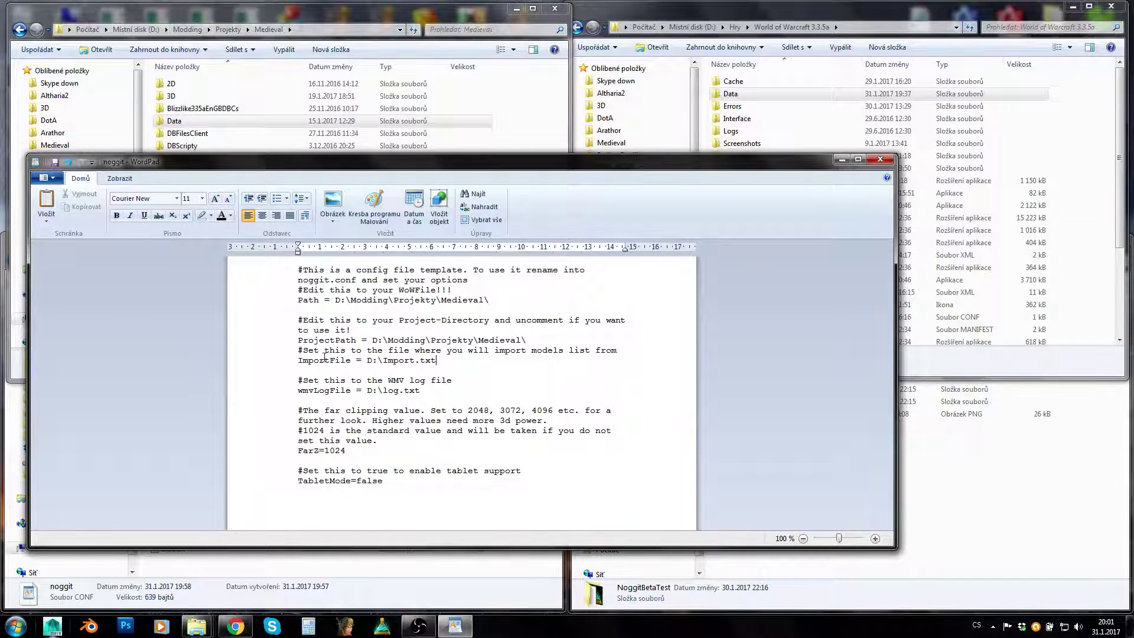
Copy the NoggitBetaTest folder path from the Explorer address bar, noting its Import text file.
click(393, 587)
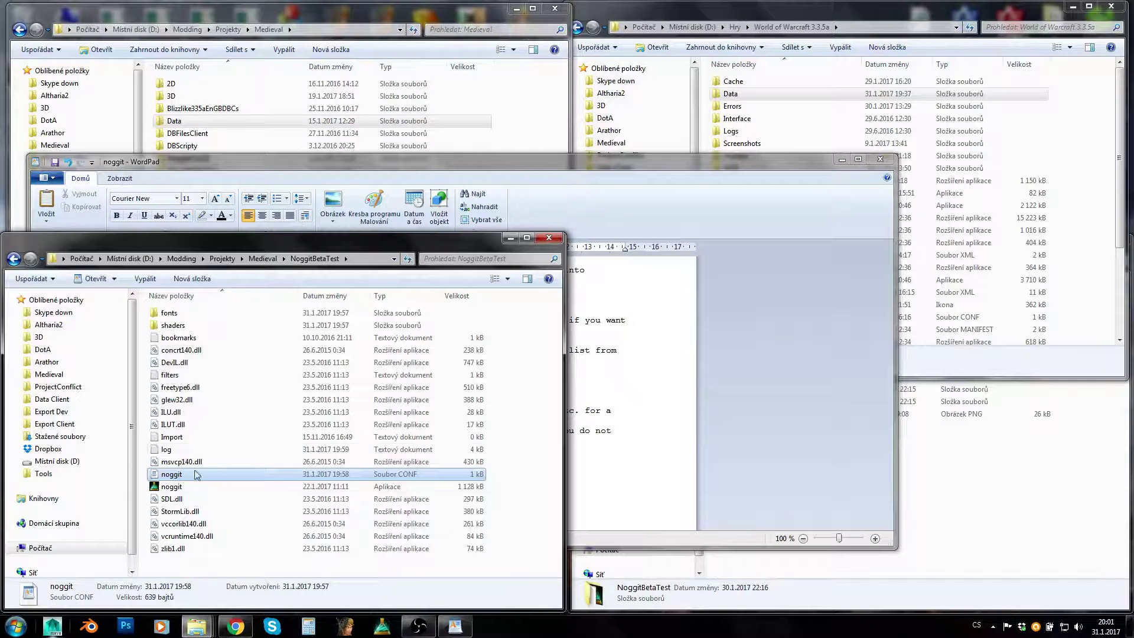
click(372, 437)
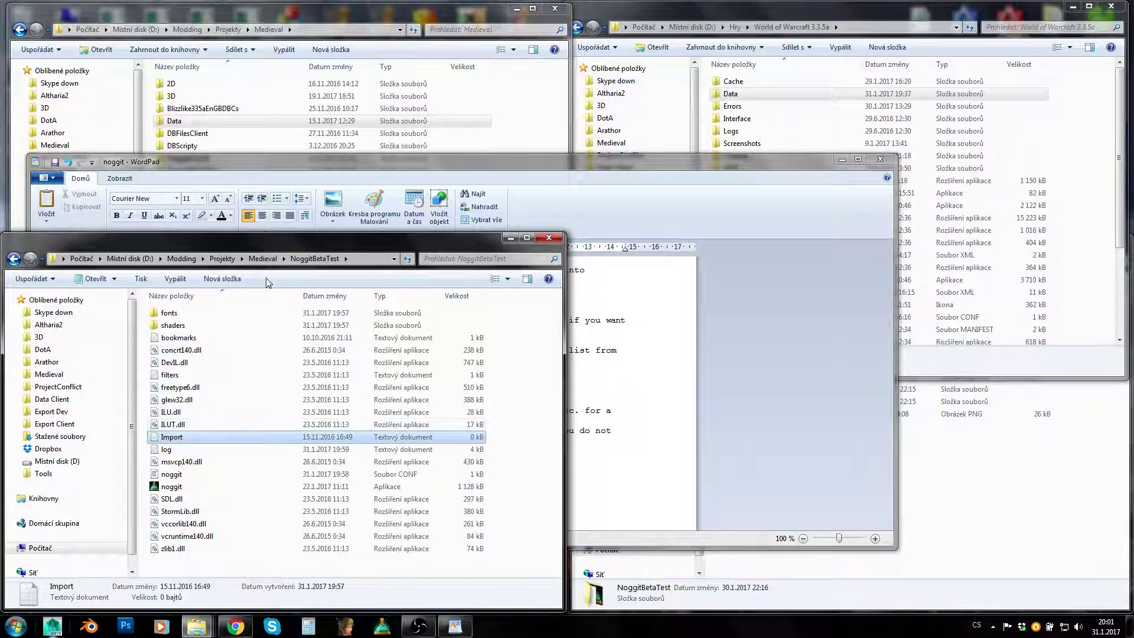
click(367, 256)
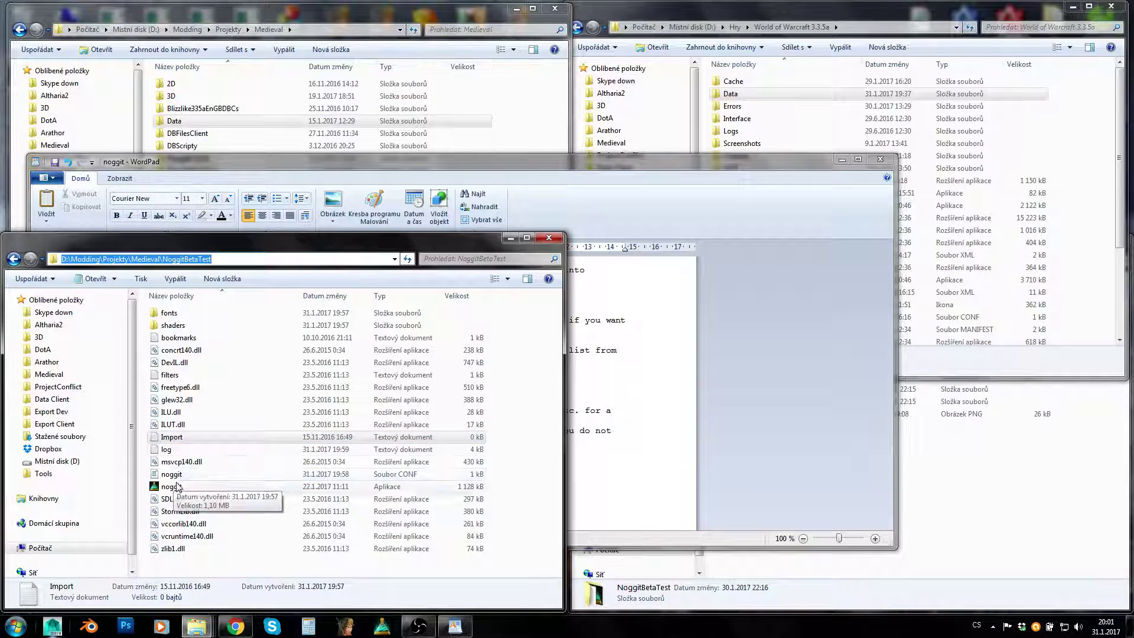
click(182, 439)
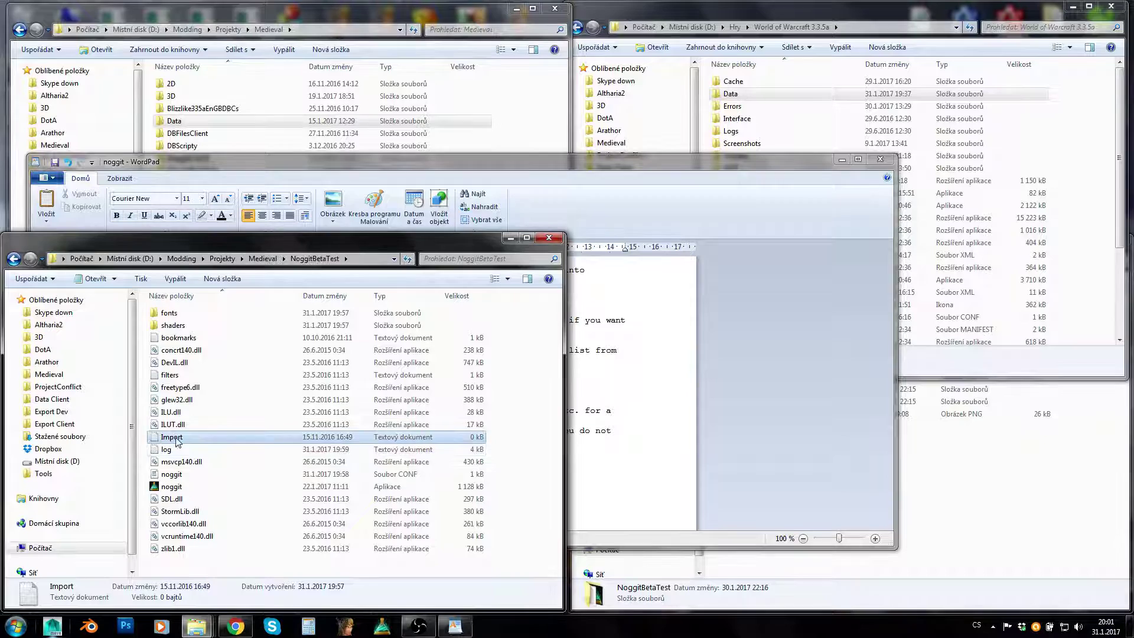
click(357, 259)
key(ctrl+c)
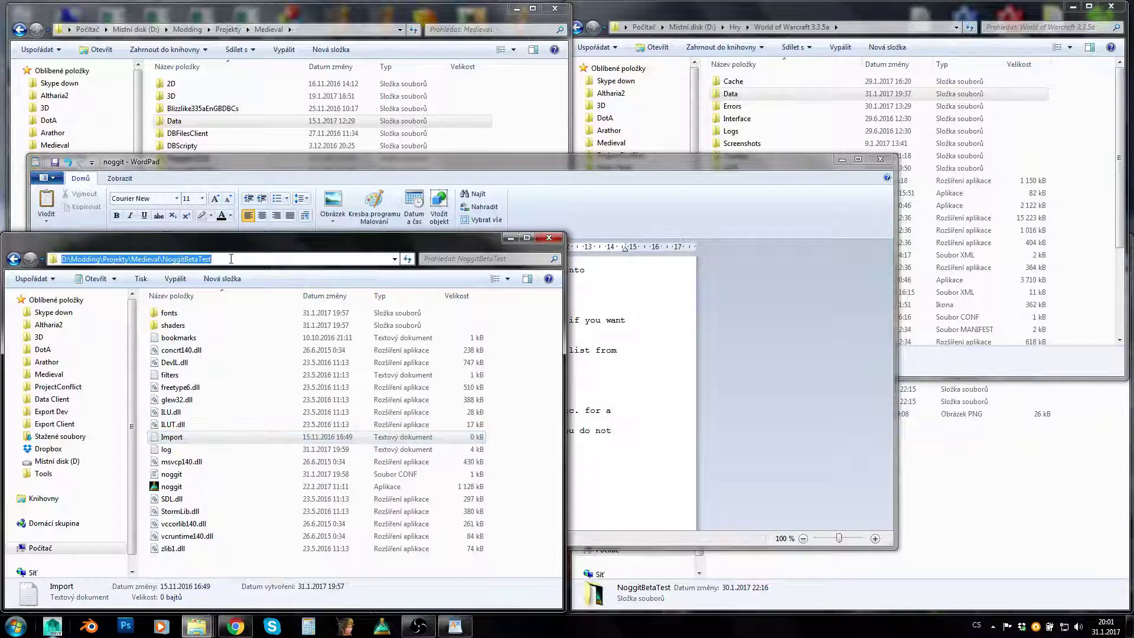
click(173, 259)
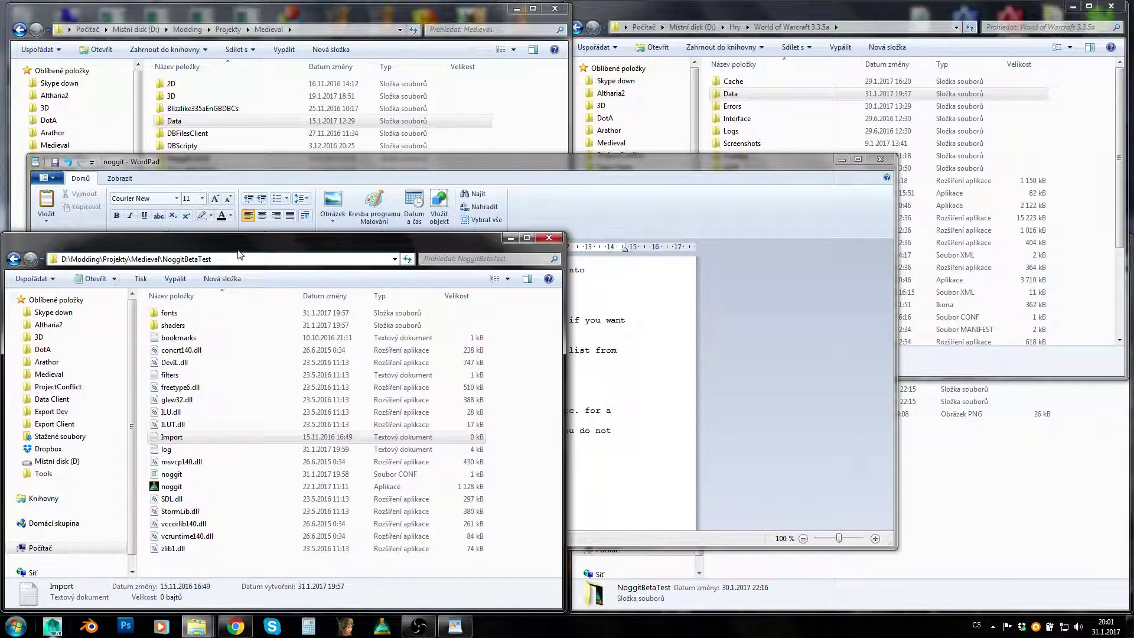
double_click(174, 258)
click(442, 168)
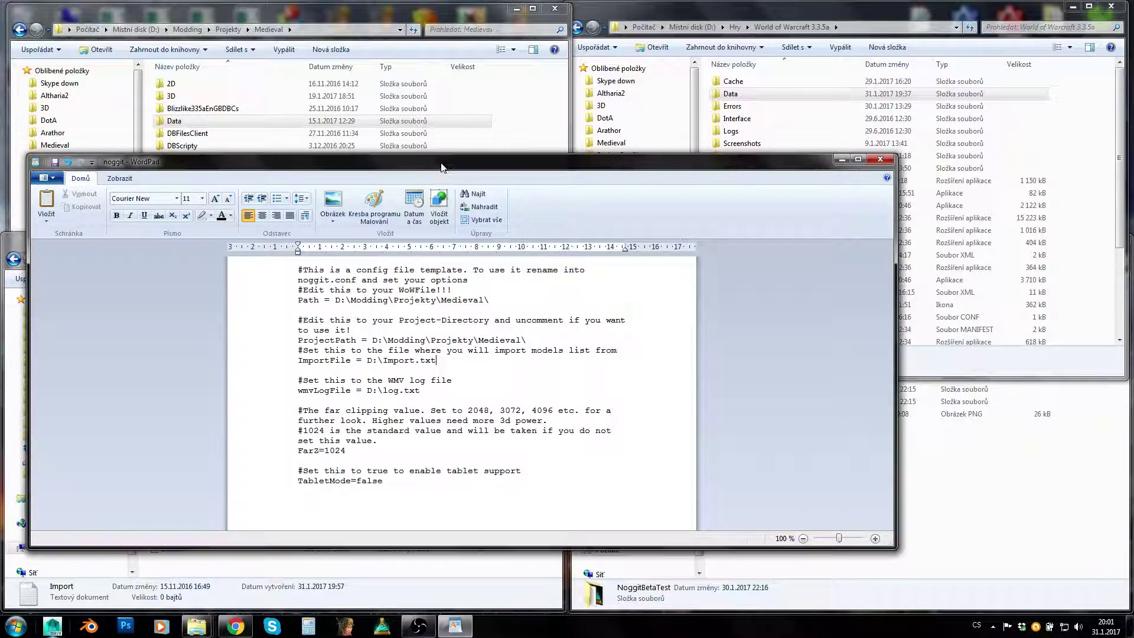
Replace D:\ in ImportFile with the NoggitBetaTest path plus a backslash before Import.txt.
drag(368, 360, 380, 360)
key(ctrl+v)
text(\)
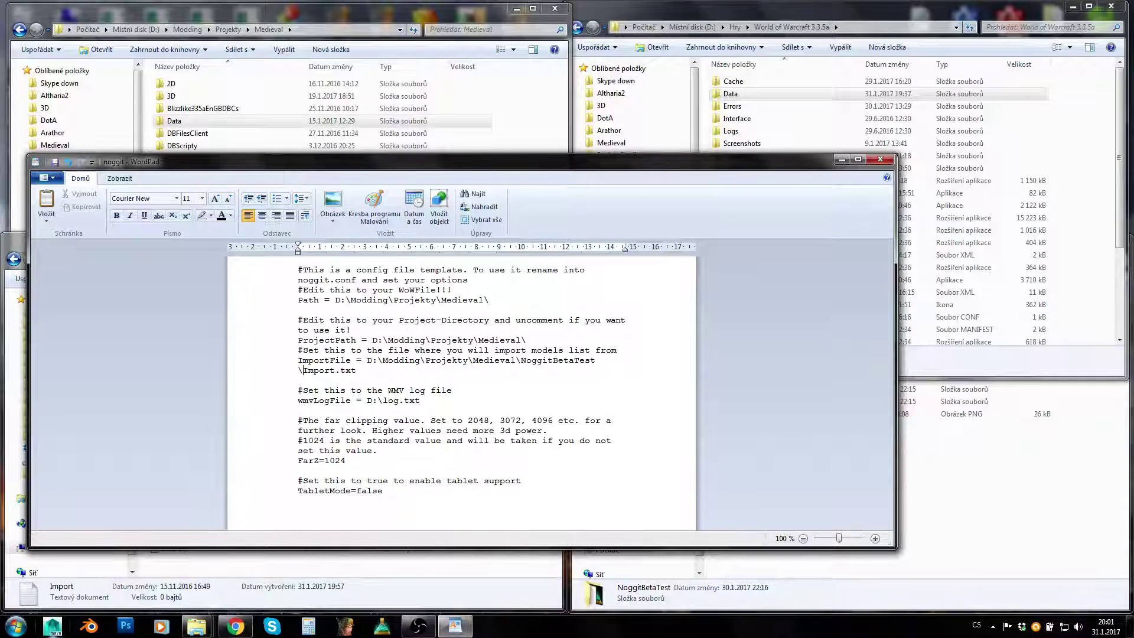
drag(305, 370, 357, 371)
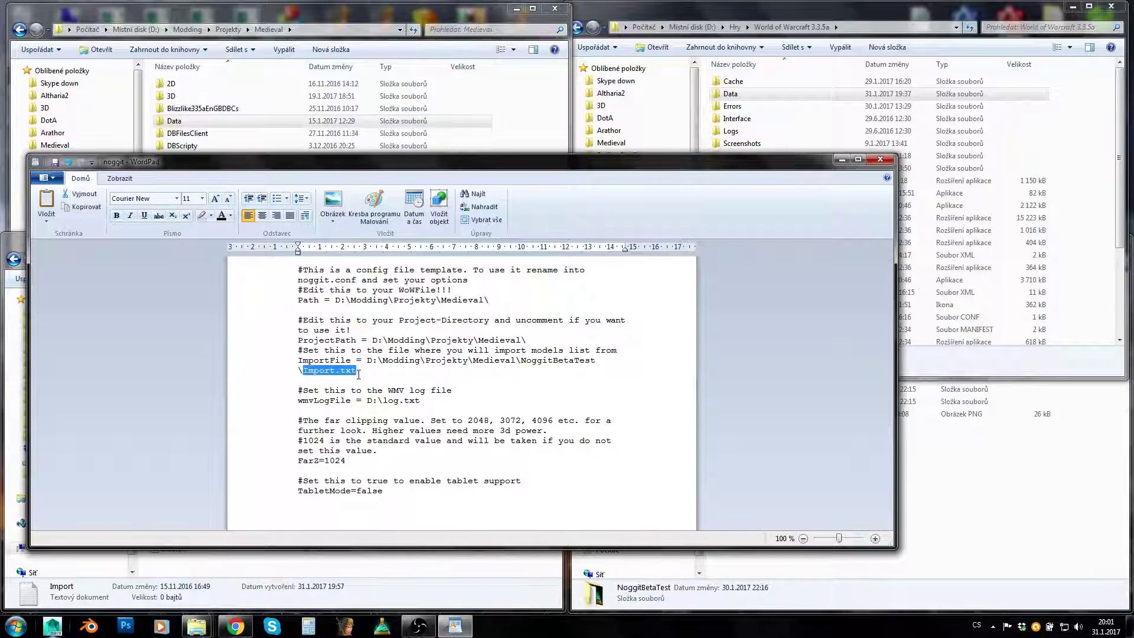
click(357, 401)
Browse to Tools\Other\WMV\WMVWotLK\userSettings and copy its folder path from the address bar.
click(294, 405)
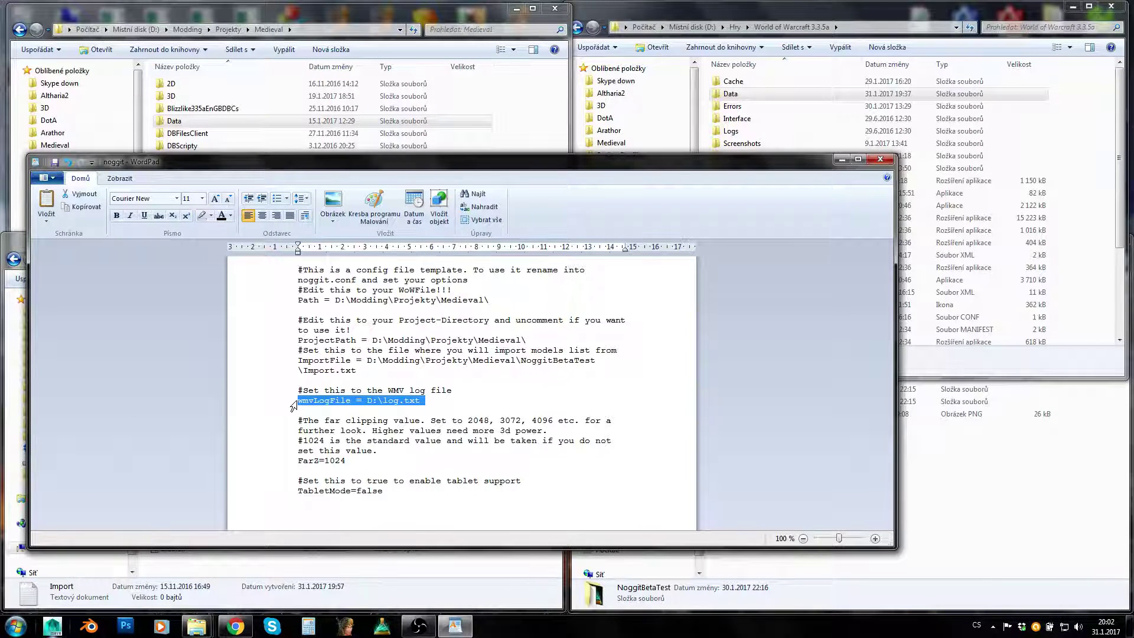
click(934, 454)
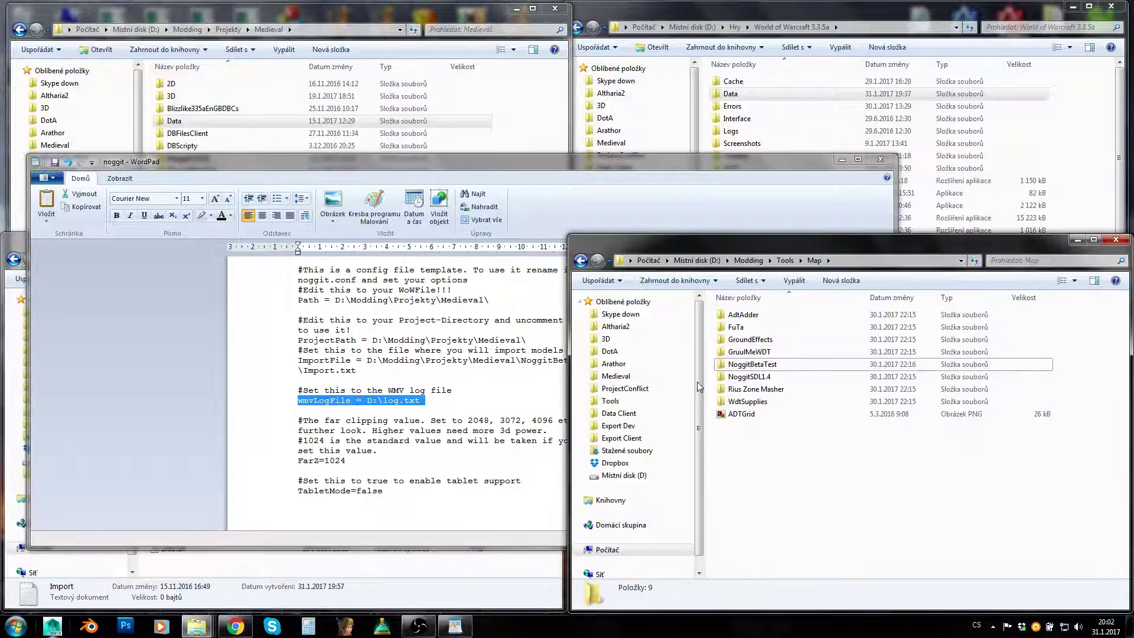
click(748, 402)
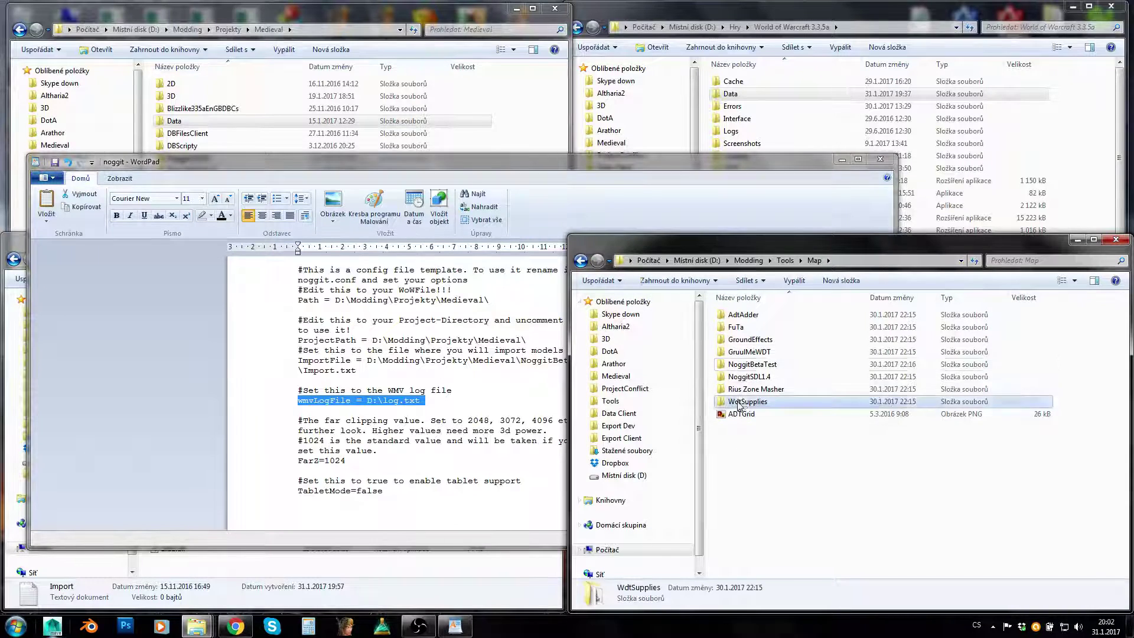
click(784, 261)
click(736, 340)
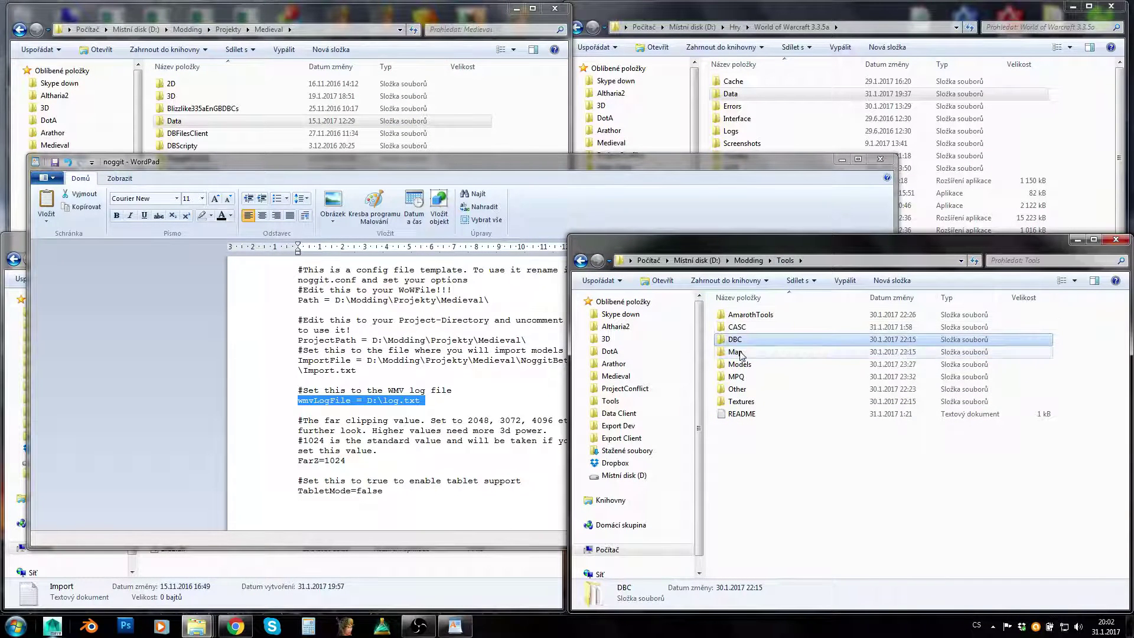
double_click(736, 390)
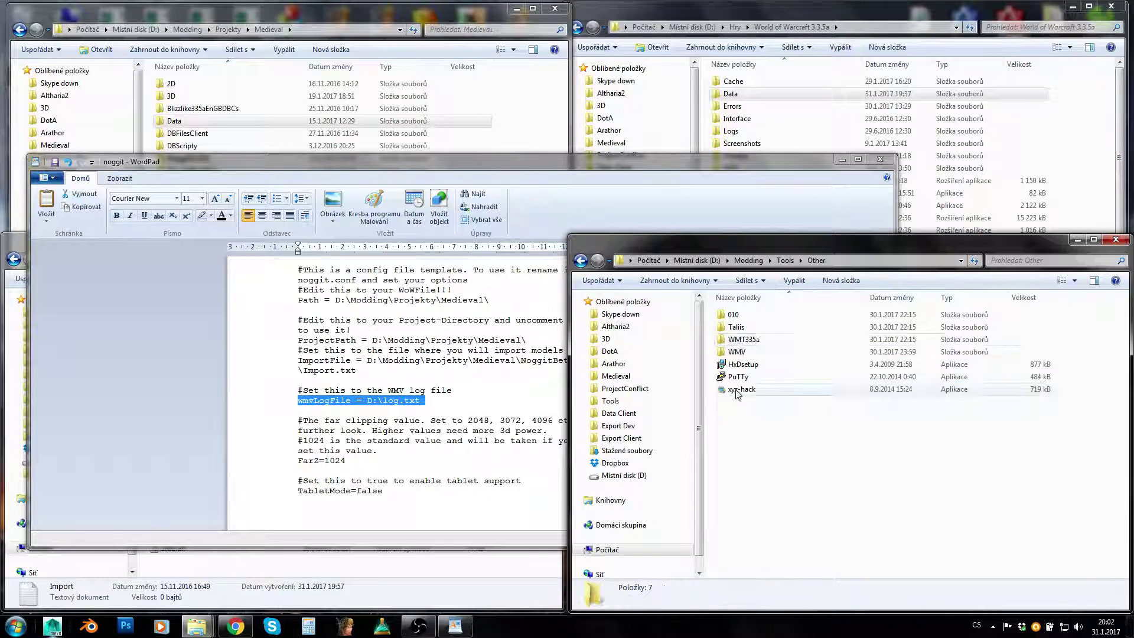
double_click(739, 353)
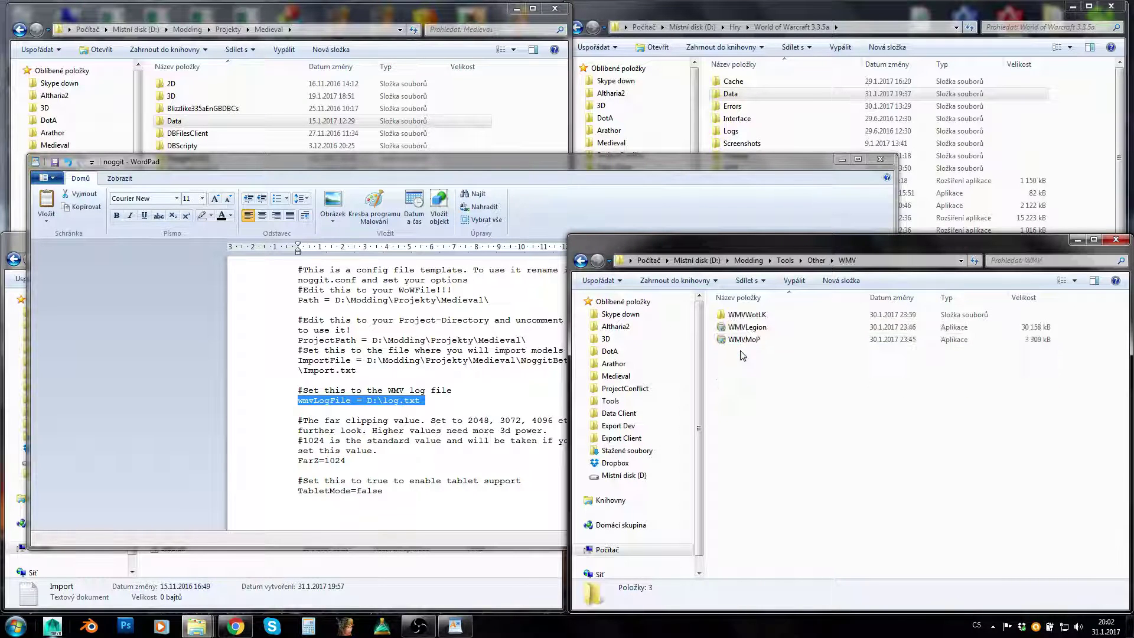
click(739, 316)
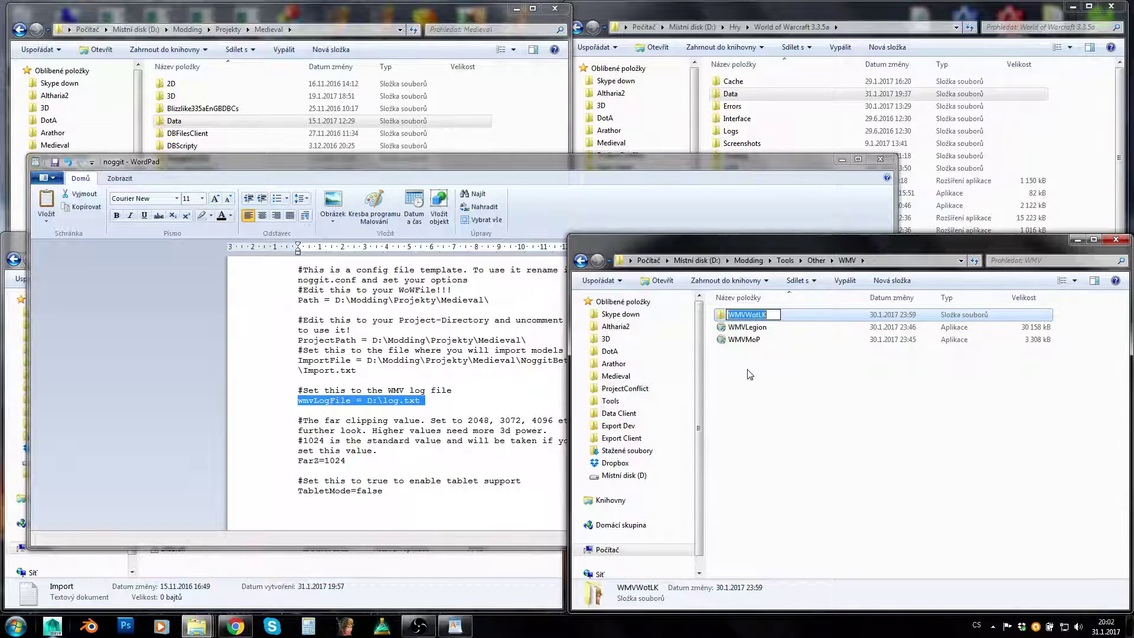
double_click(746, 318)
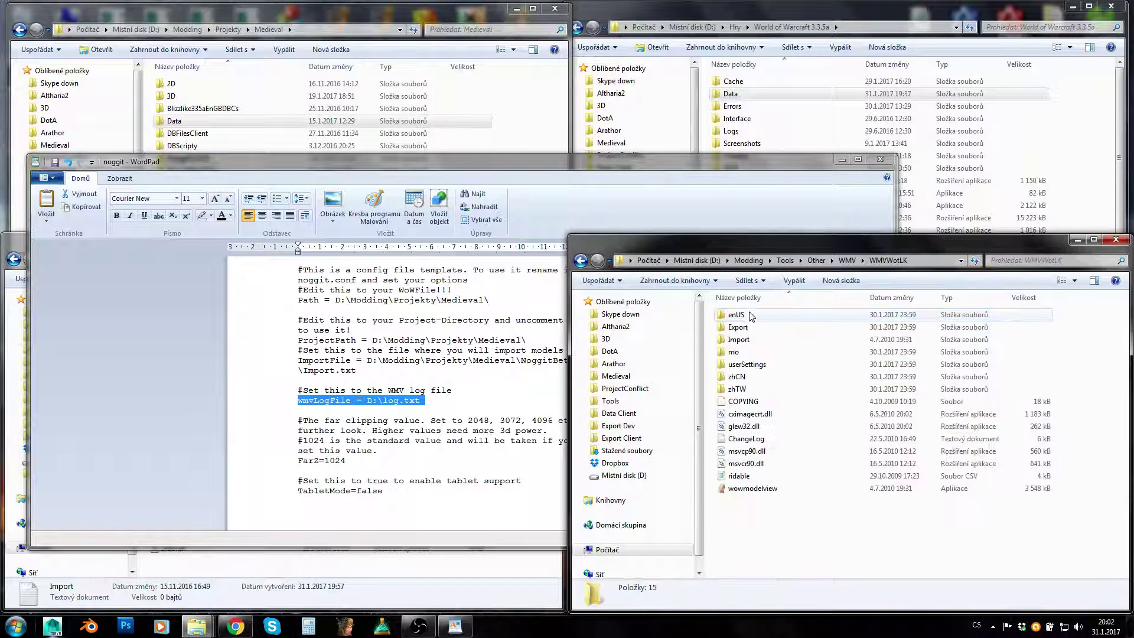
double_click(739, 366)
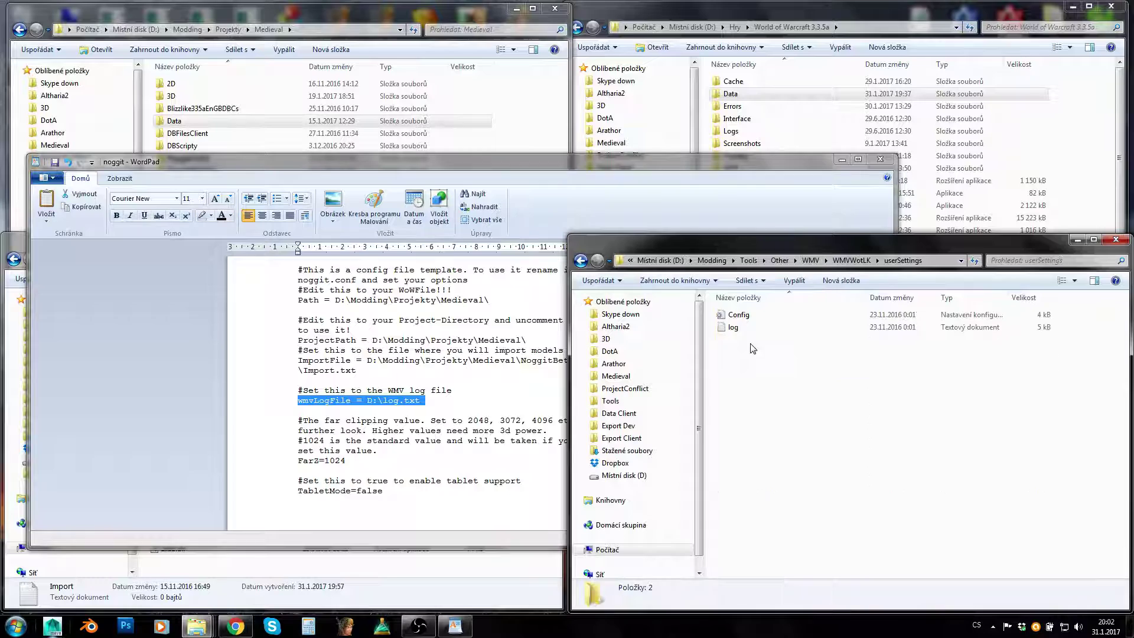
click(735, 328)
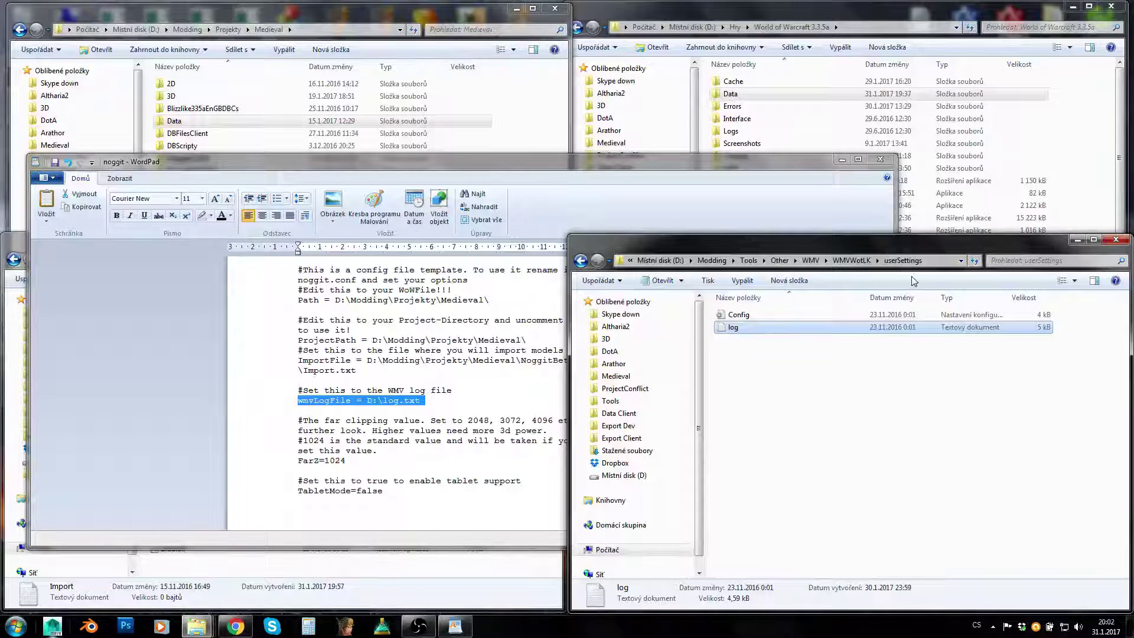
click(934, 262)
key(ctrl+c)
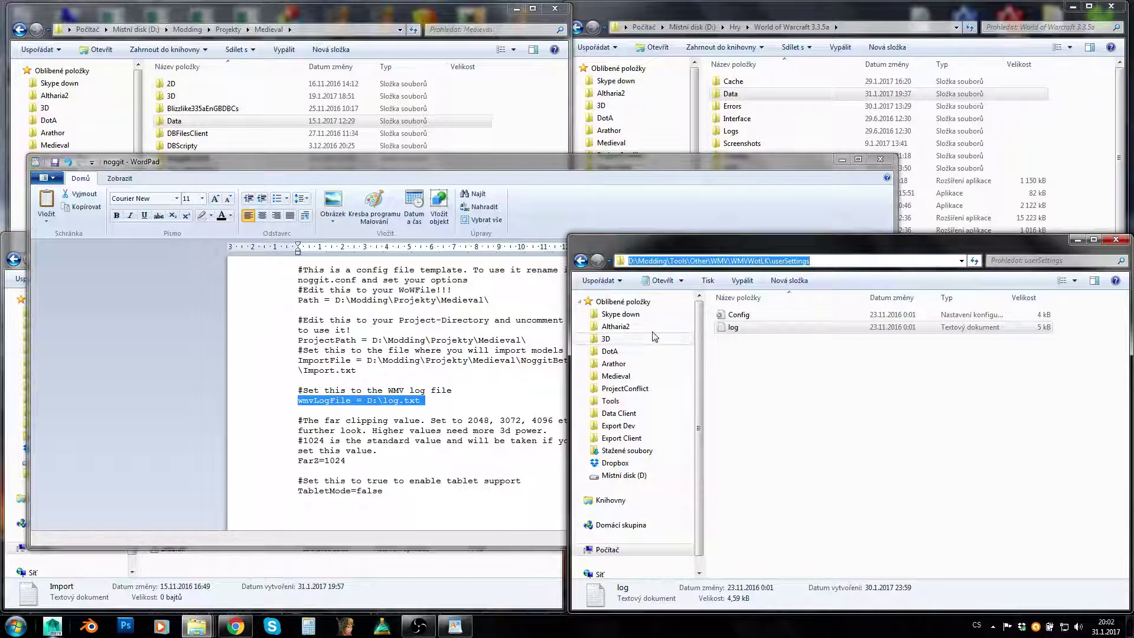
Replace D:\ in wmvLogFile with the userSettings path plus a backslash before log.txt.
click(524, 162)
click(406, 390)
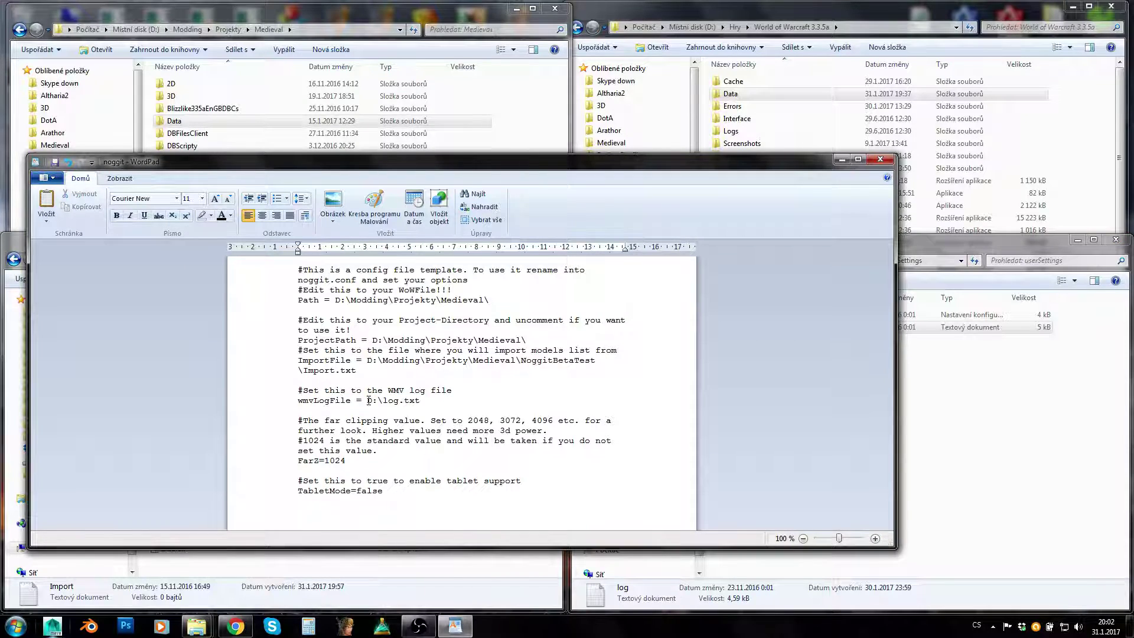
drag(368, 401, 383, 400)
key(ctrl+v)
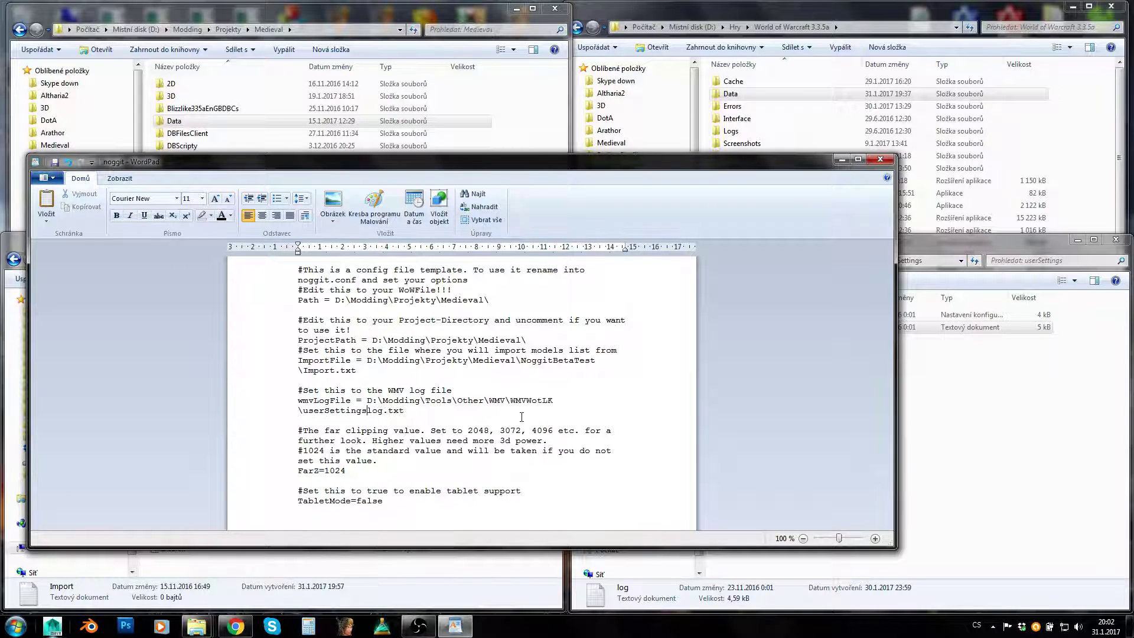
text(\)
click(412, 414)
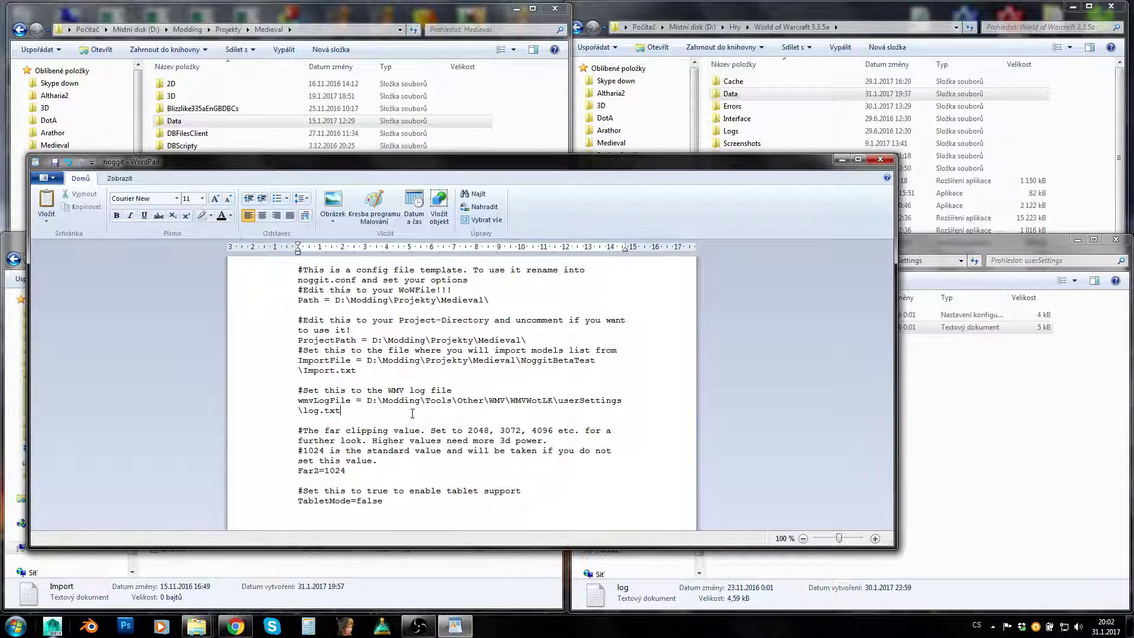
key(ctrl+shift+Left)
key(ctrl+shift+Left)
key(ctrl+shift+Left)
Open the userSettings log.txt in Notepad to check its archive Opening lines, then close it.
click(1049, 395)
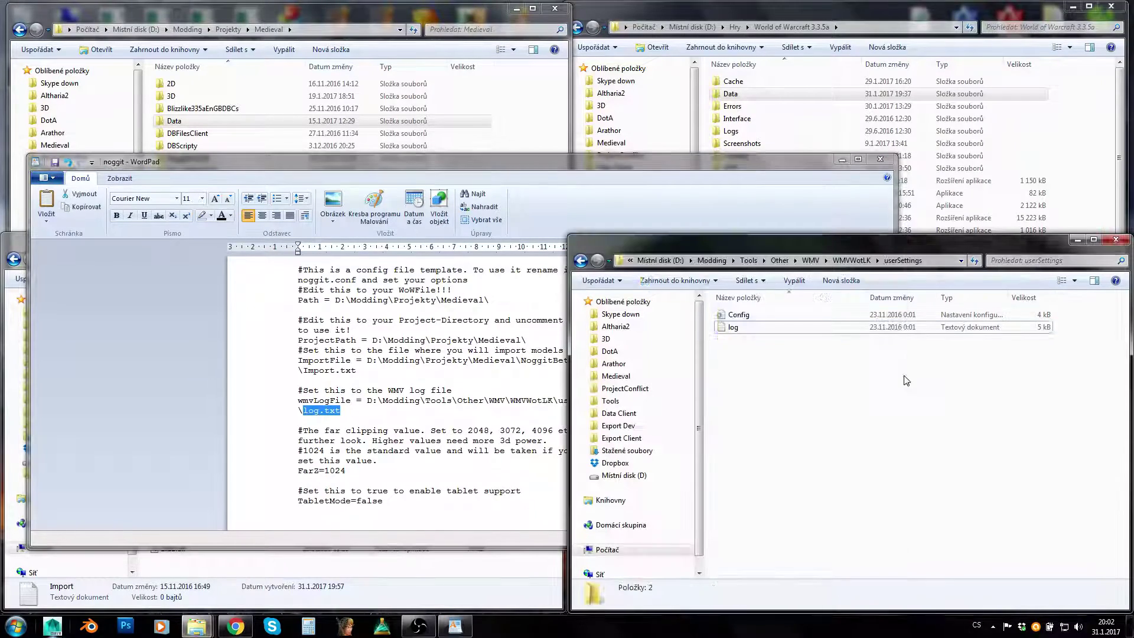
double_click(733, 327)
scroll(355, 301, down, 10)
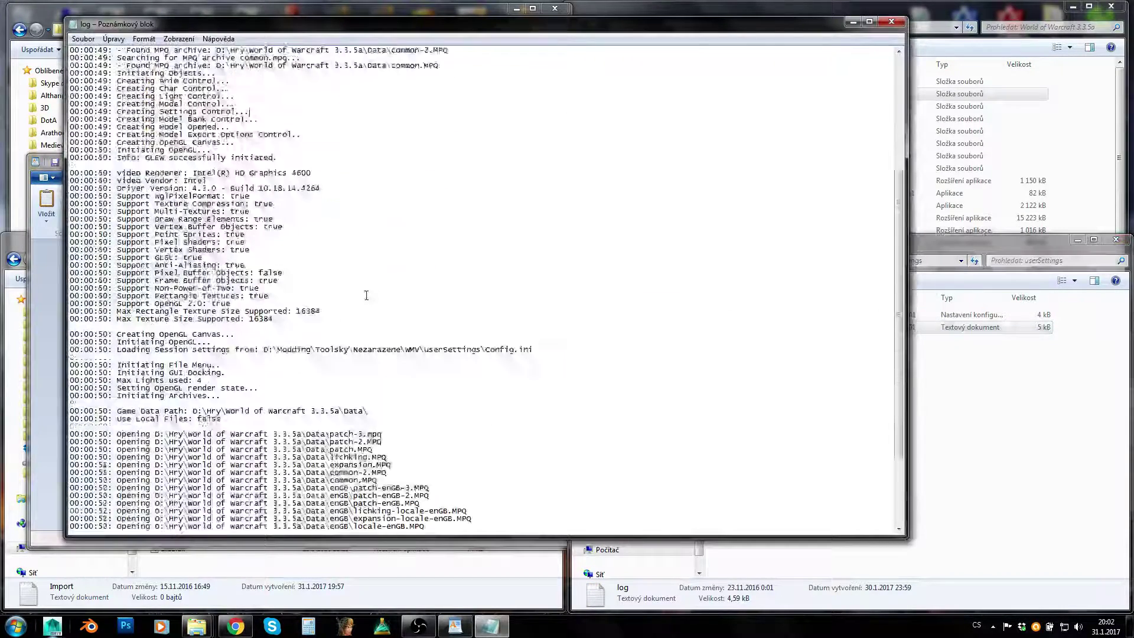
drag(213, 360, 69, 324)
click(438, 390)
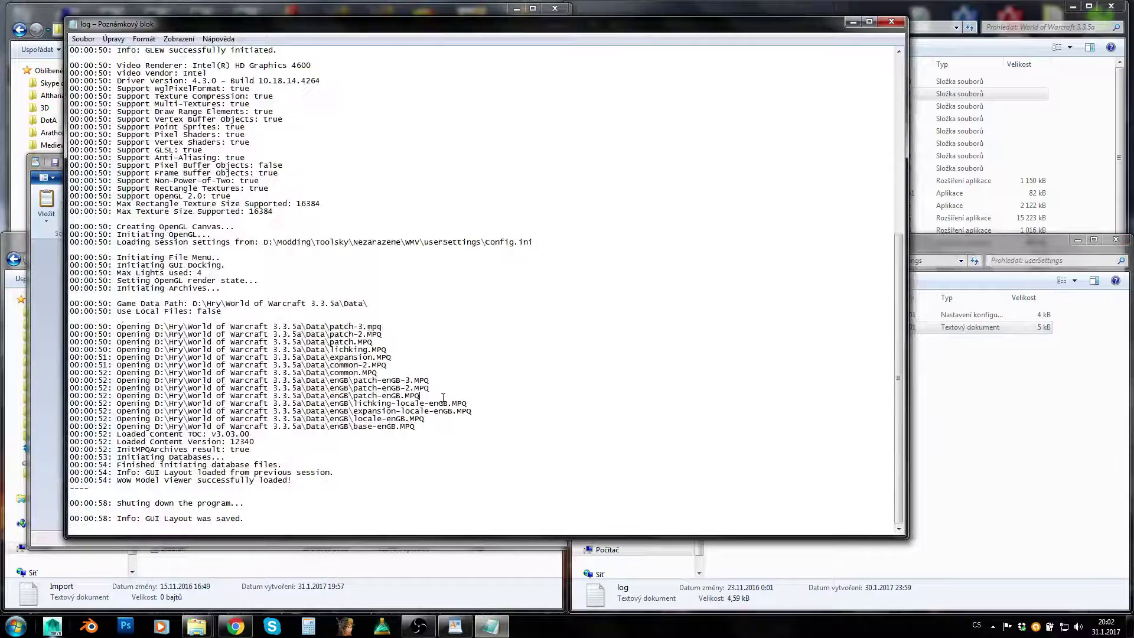
click(891, 22)
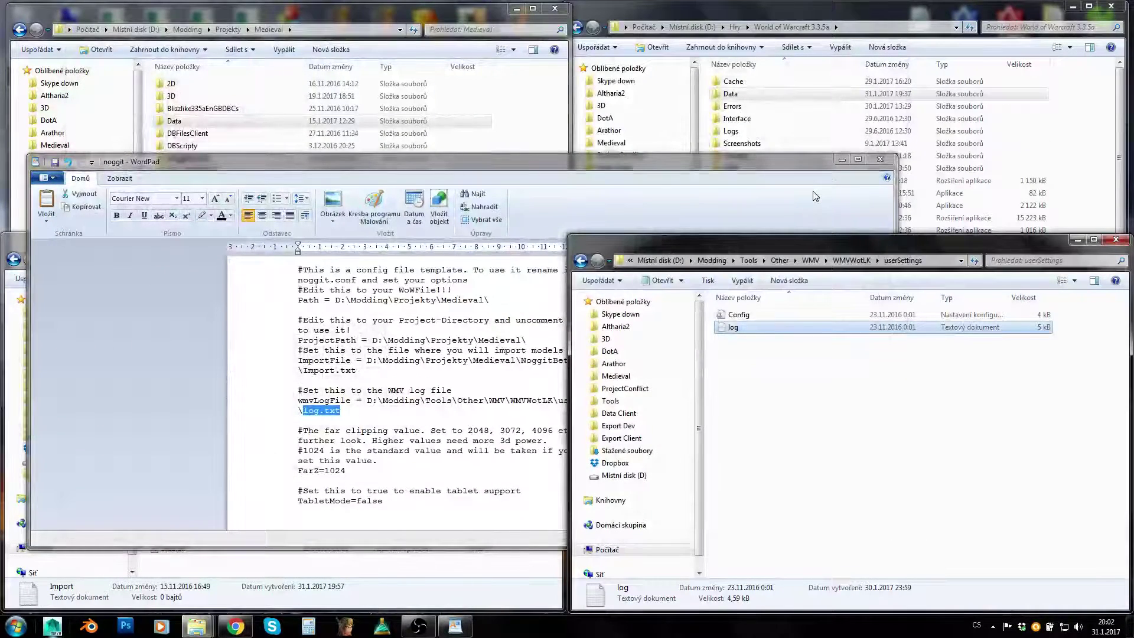
Review the FarZ=1024 and TabletMode=false lines in noggit.conf, leaving both values unchanged.
click(401, 423)
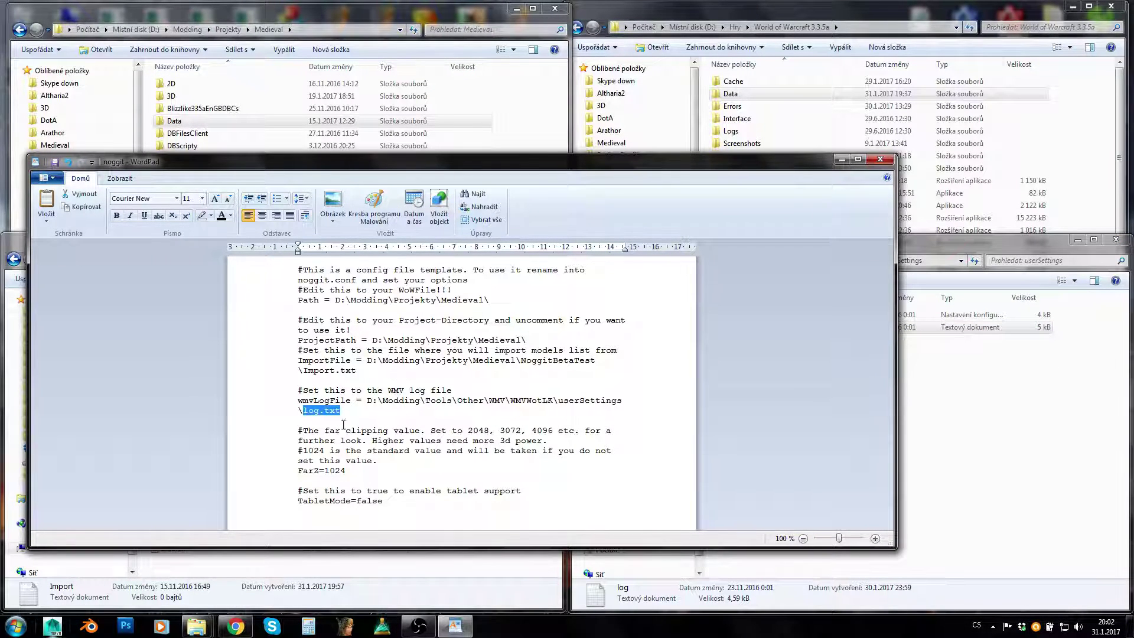
click(341, 461)
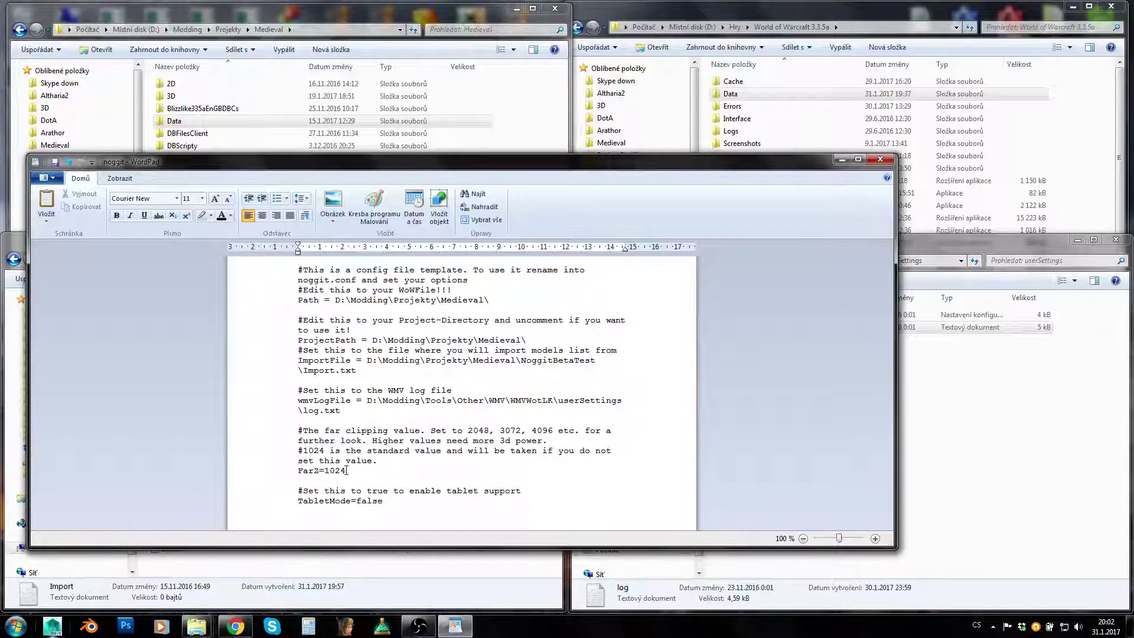
drag(347, 470, 290, 470)
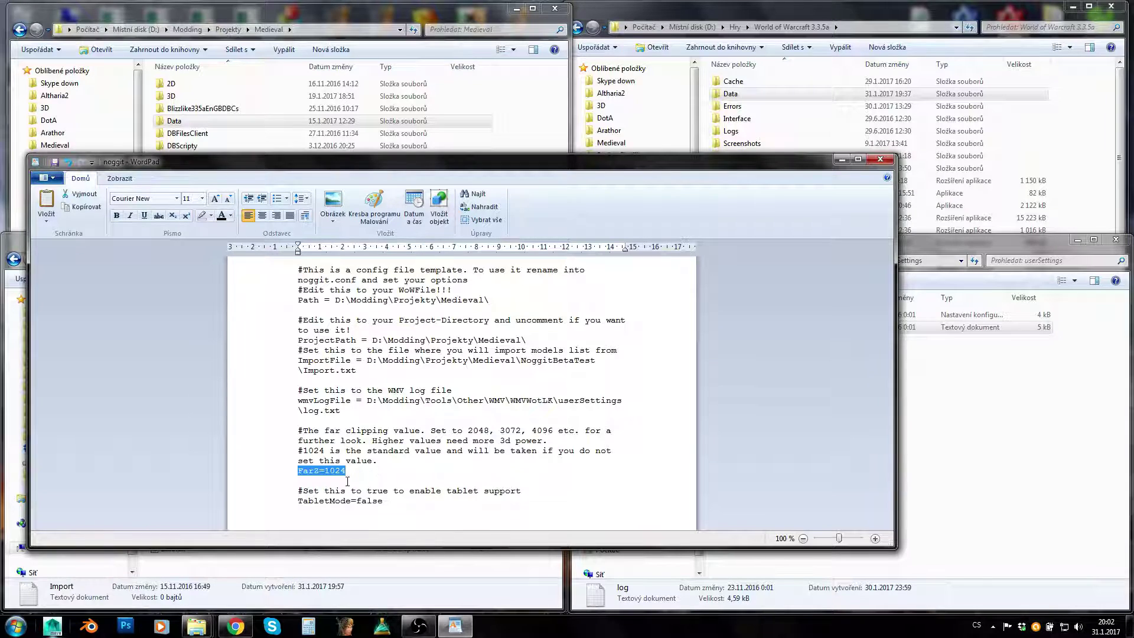
click(341, 499)
drag(325, 473, 346, 473)
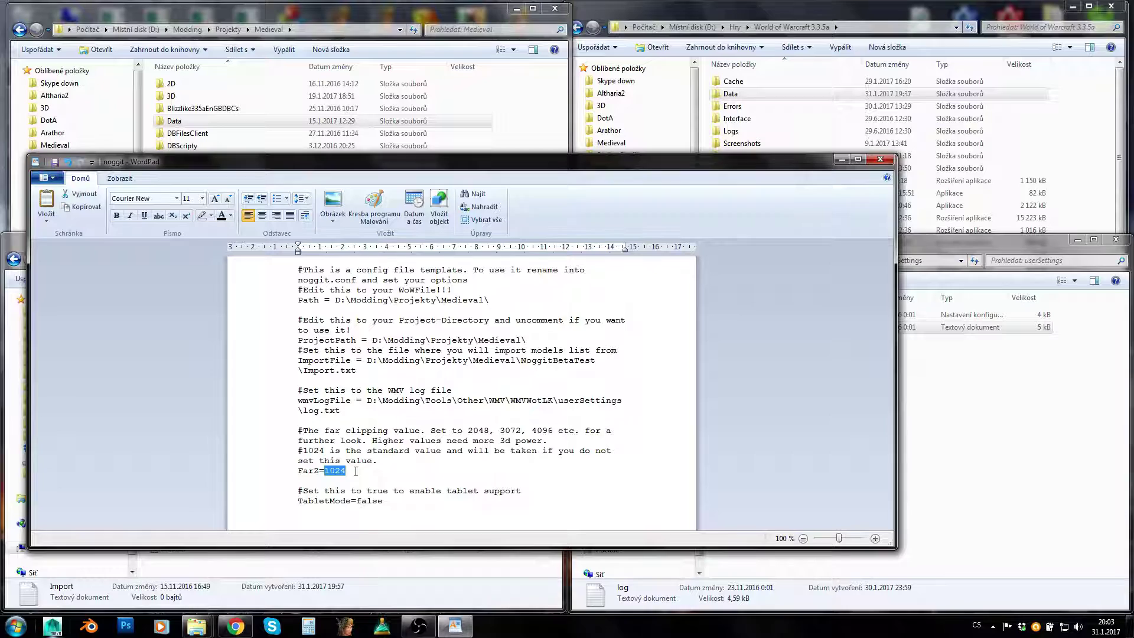
click(356, 471)
click(300, 504)
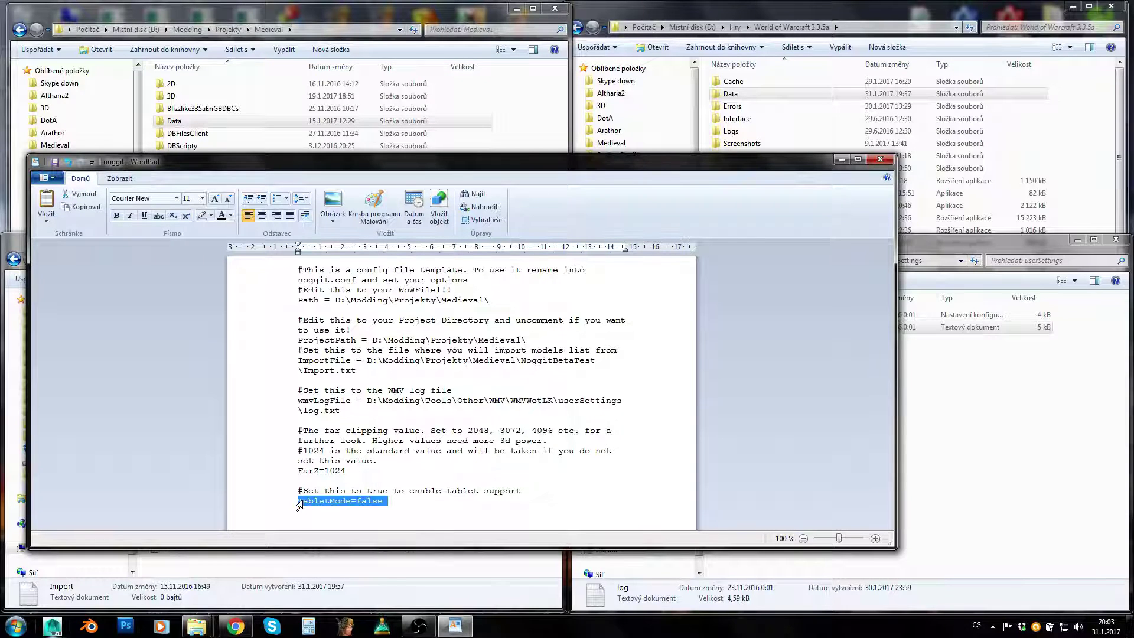
click(307, 501)
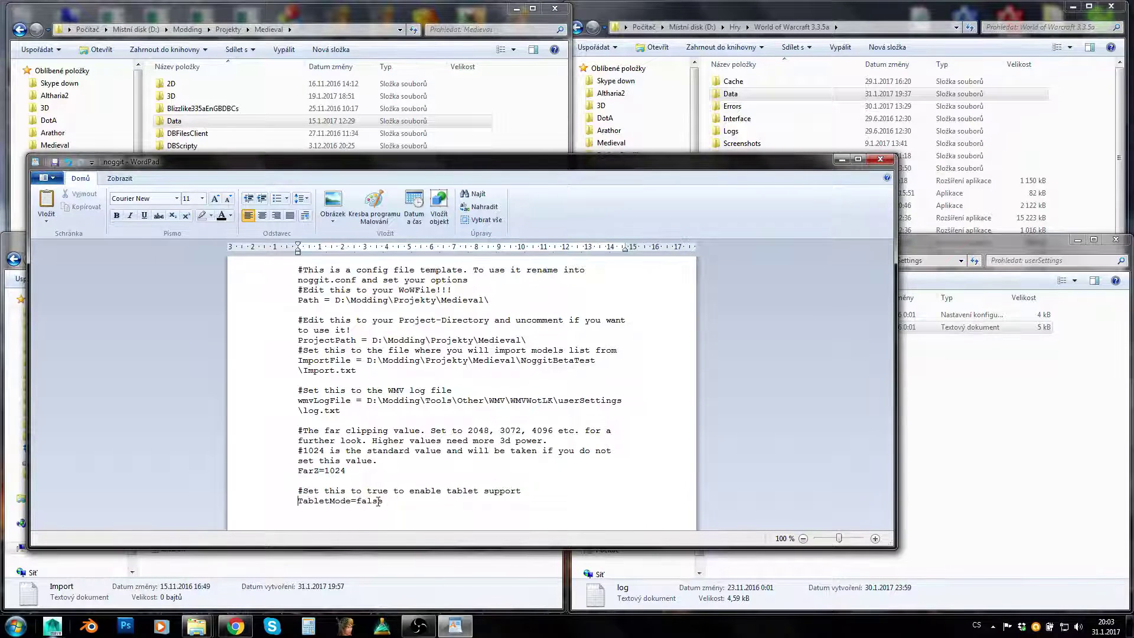
double_click(358, 501)
click(396, 501)
Save noggit.conf as plain text, close WordPad, and launch noggit from Explorer.
key(ctrl+s)
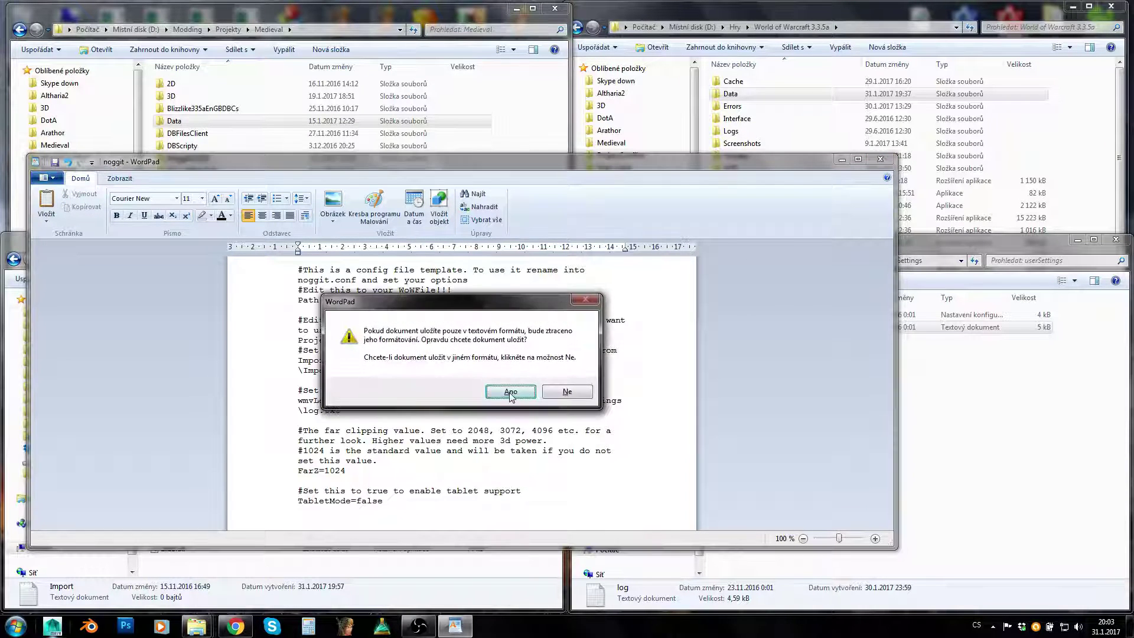
click(510, 392)
click(880, 160)
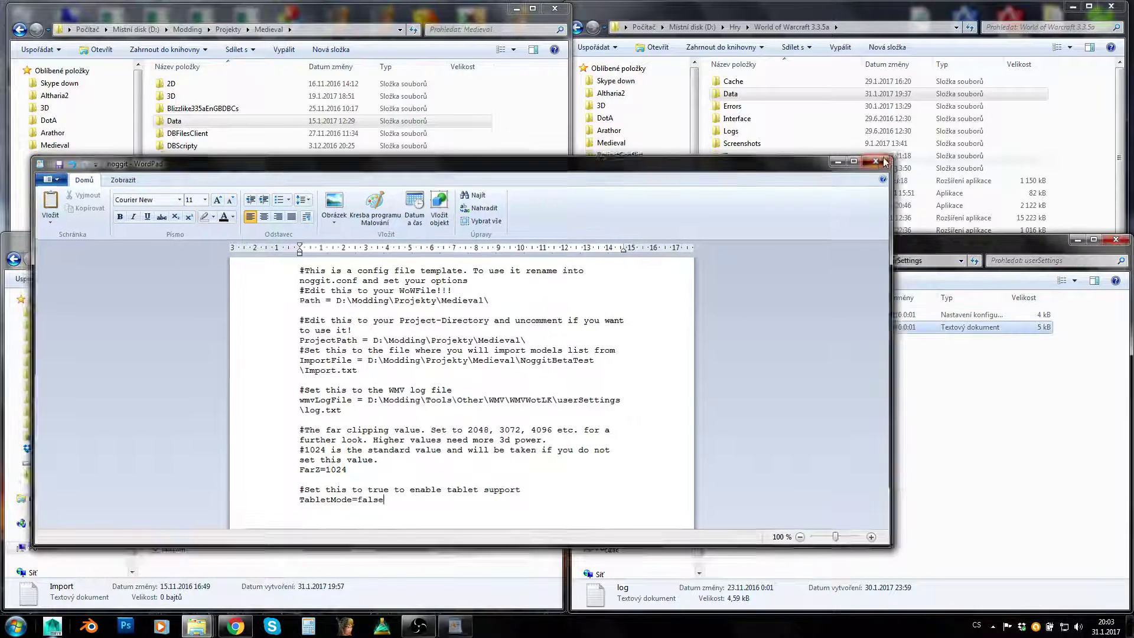
double_click(177, 487)
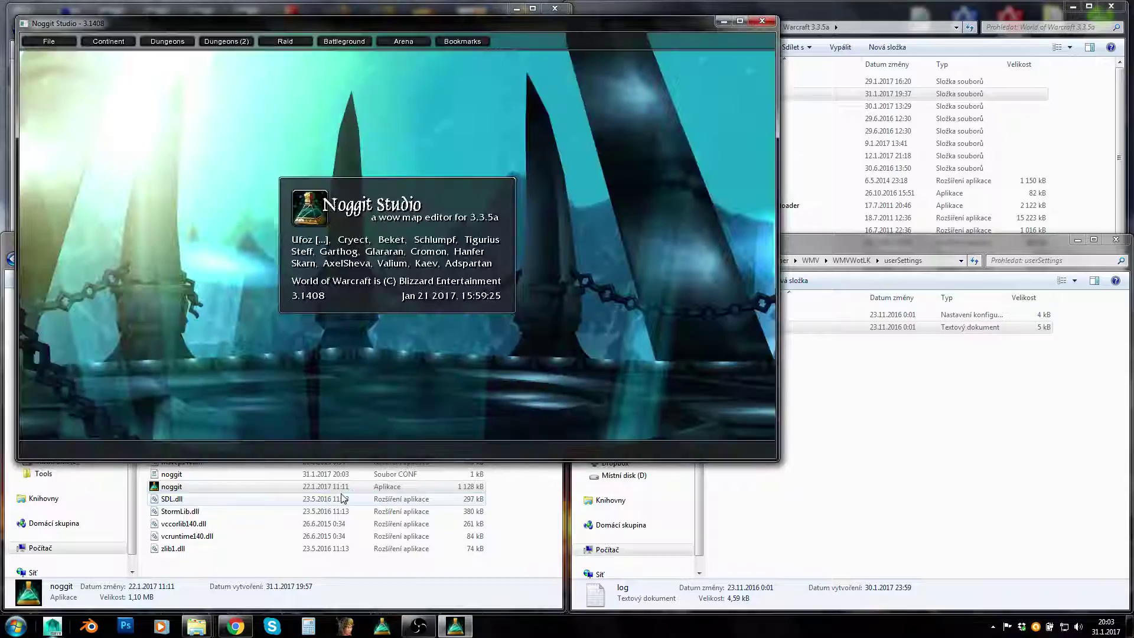
Open noggit's log and inspect the config file, Game path and Project path lines.
click(294, 567)
double_click(177, 451)
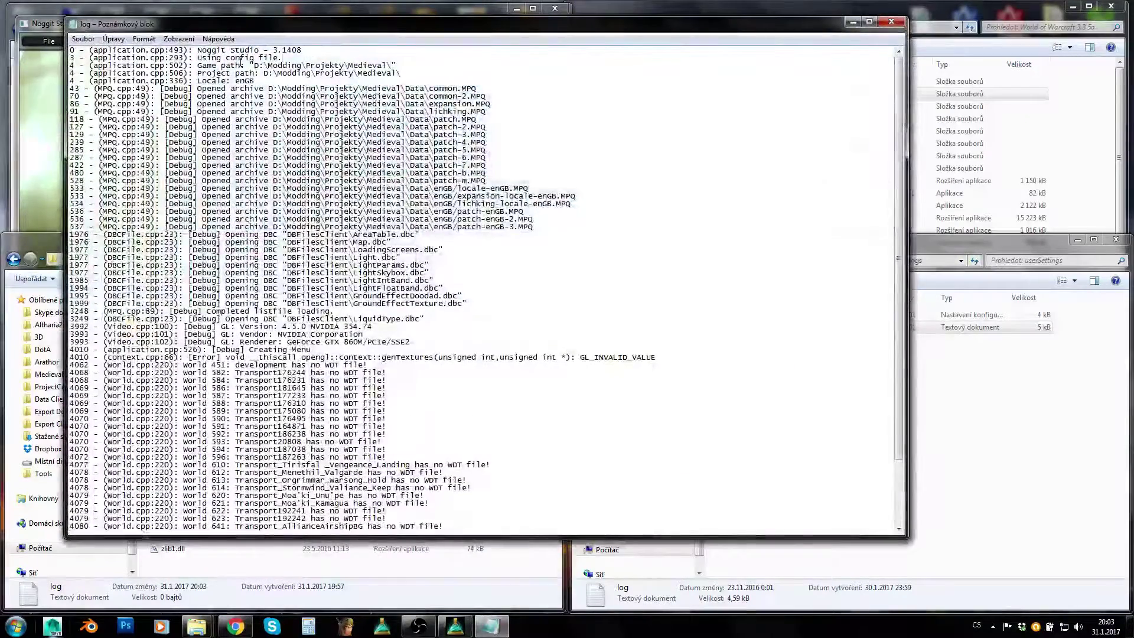
drag(226, 57, 282, 57)
click(194, 66)
drag(146, 66, 446, 77)
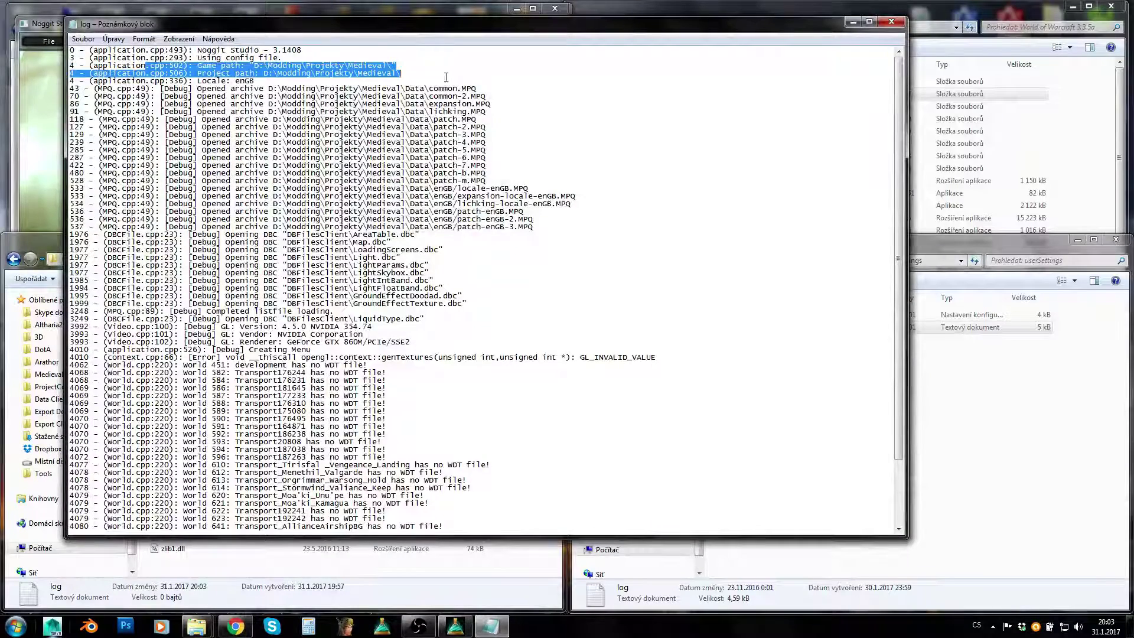
click(397, 219)
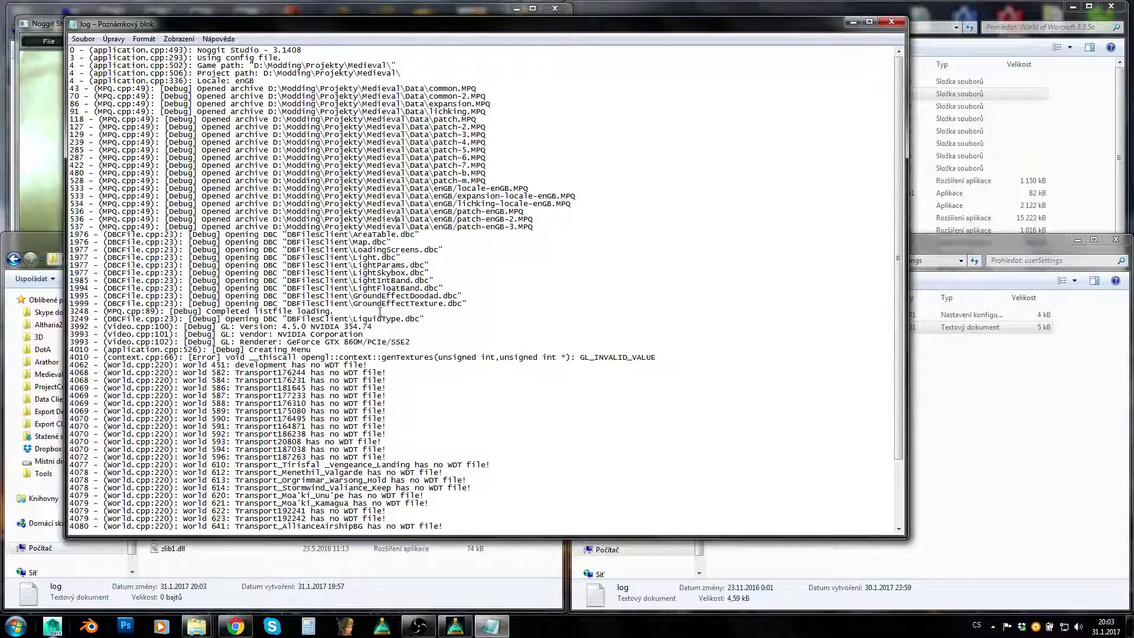
Inspect the GL version, vendor and GeForce GTX 860M/PCIe/SSE2 renderer lines in the log.
drag(384, 327, 355, 342)
click(297, 334)
click(308, 342)
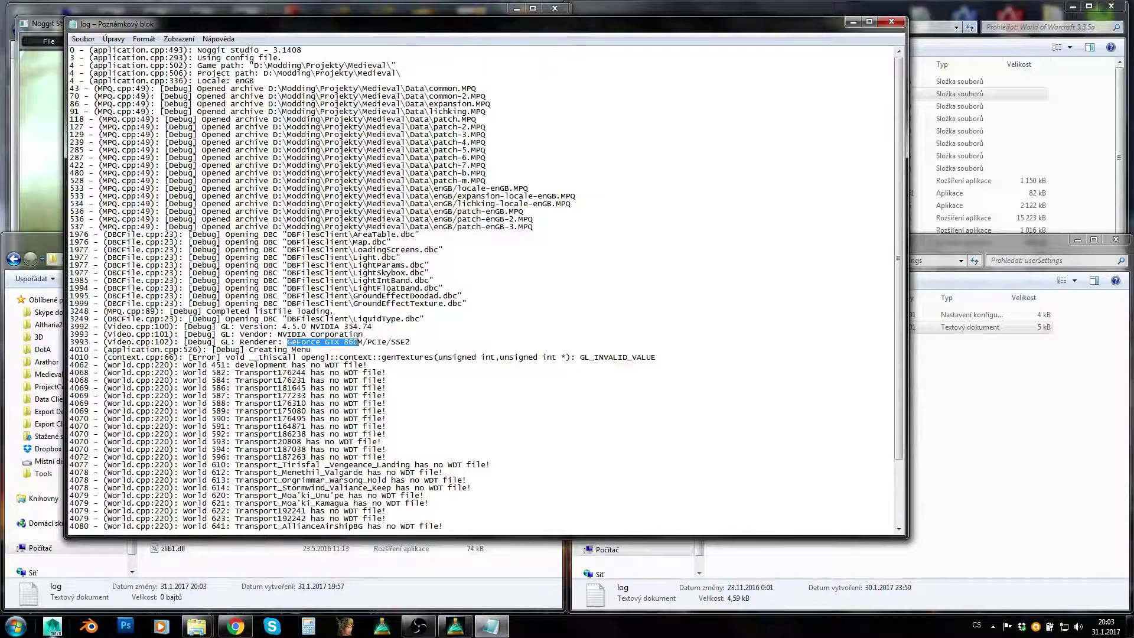
click(421, 343)
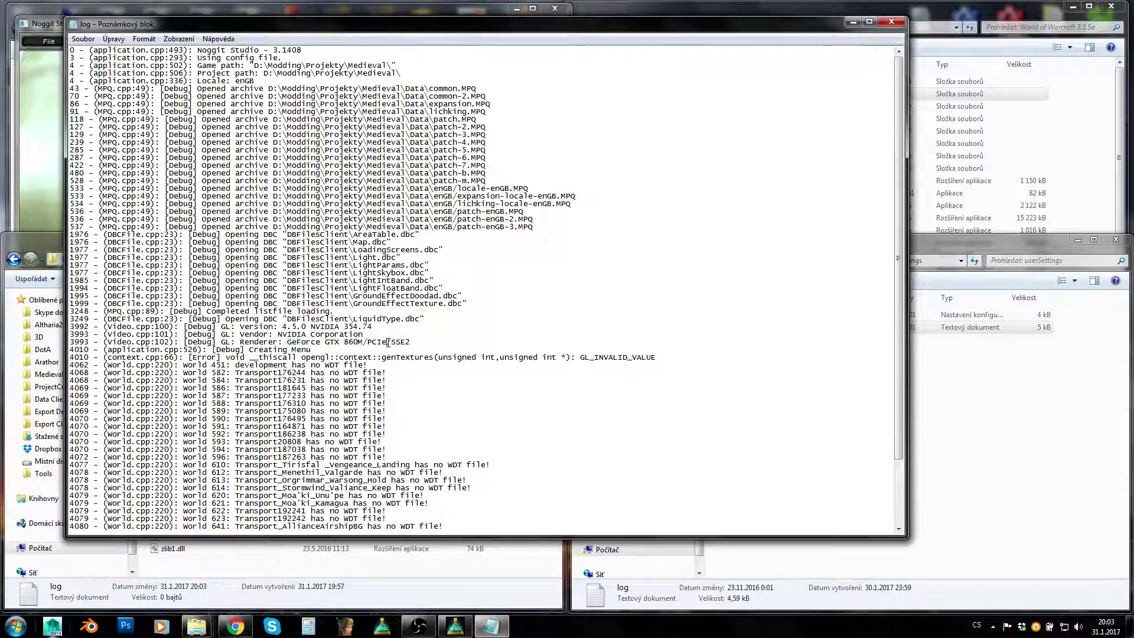
drag(424, 343, 290, 342)
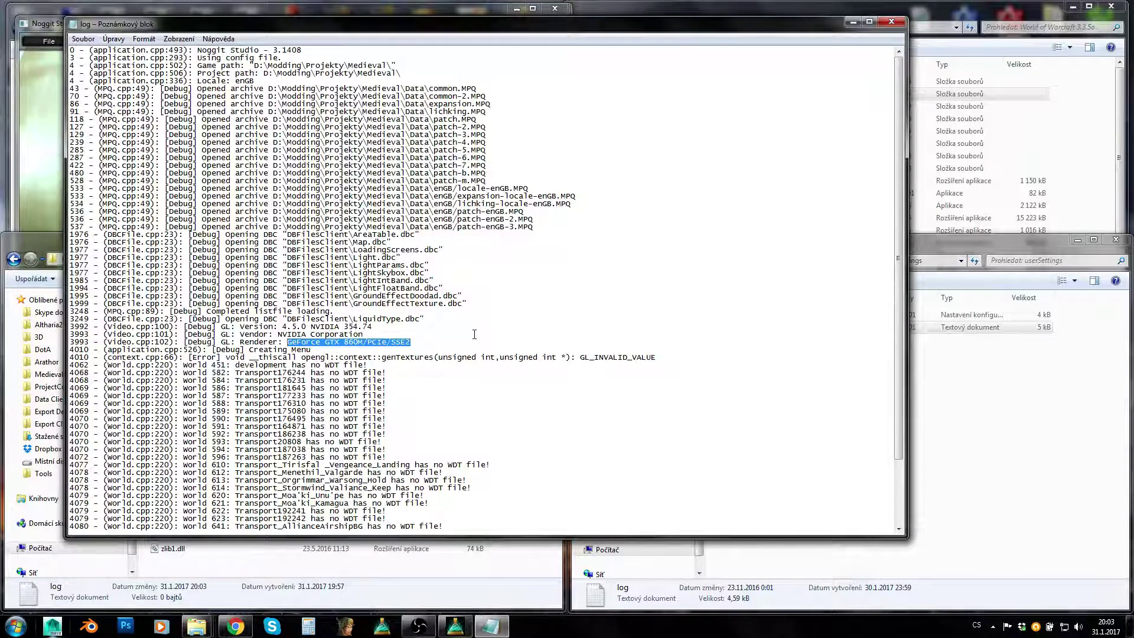
click(438, 336)
drag(423, 343, 35, 328)
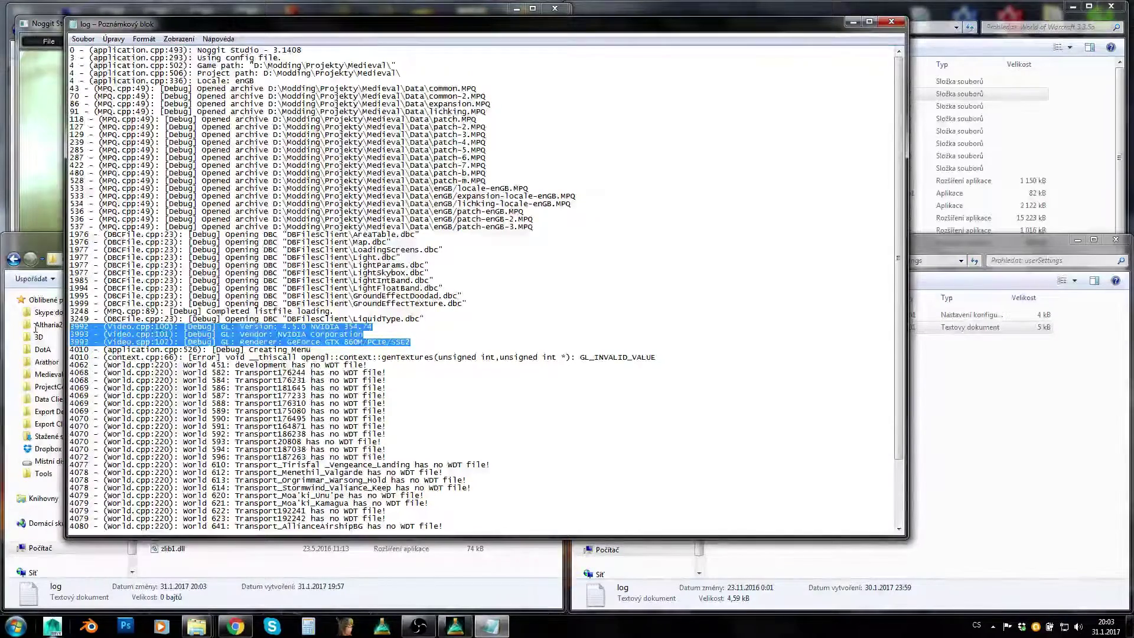
click(612, 345)
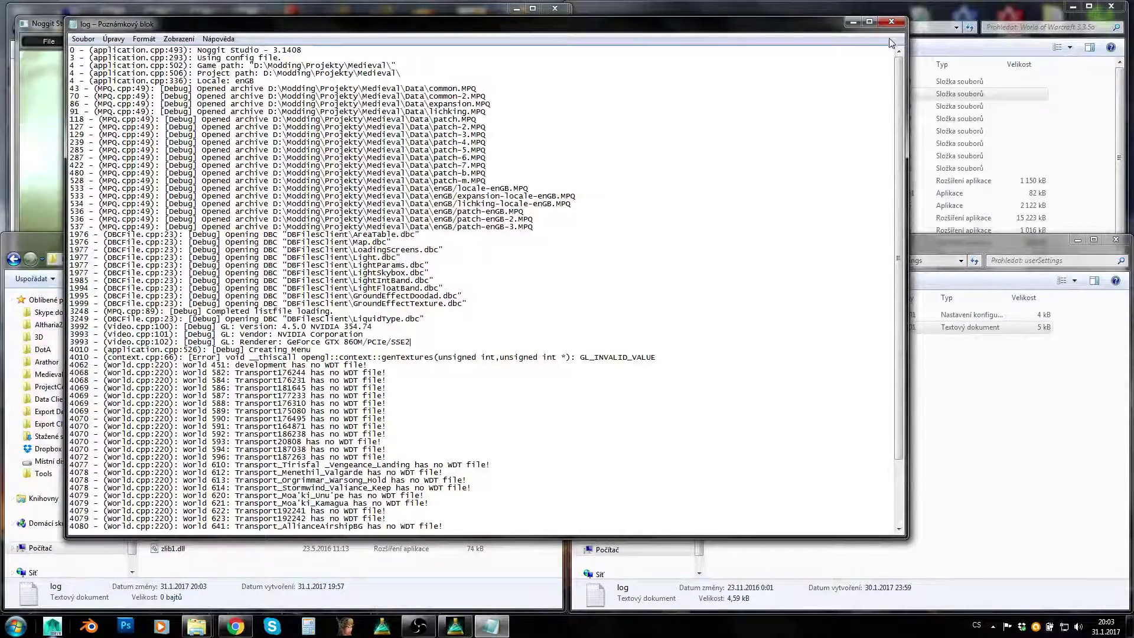
Recheck the renderer name on the Renderer line, then close Notepad.
drag(419, 346, 294, 343)
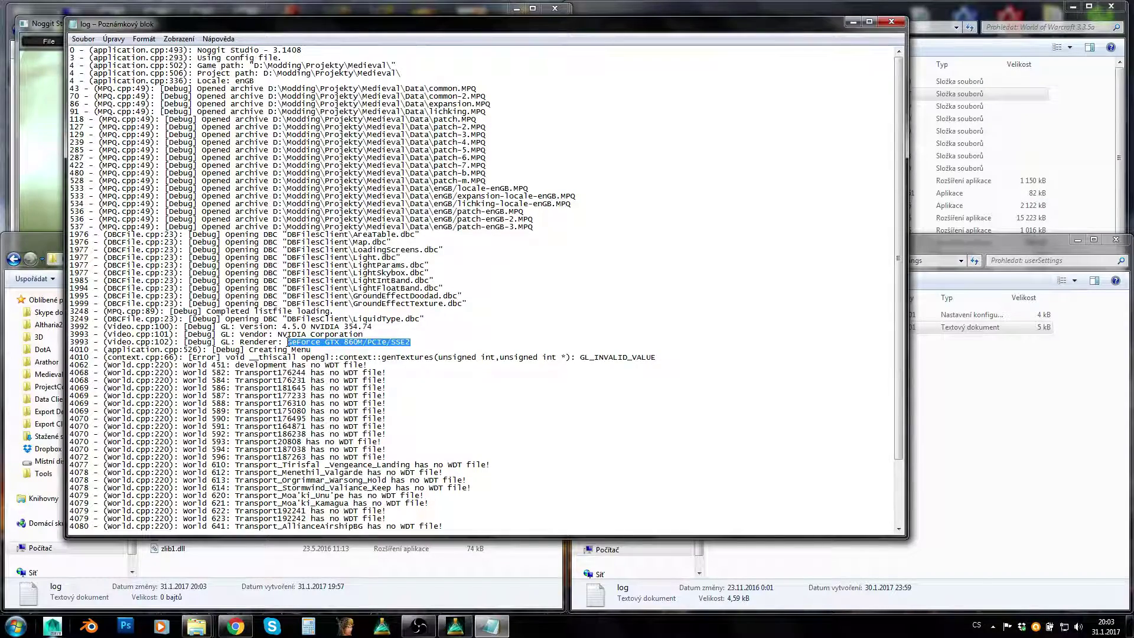
click(426, 348)
drag(411, 343, 342, 342)
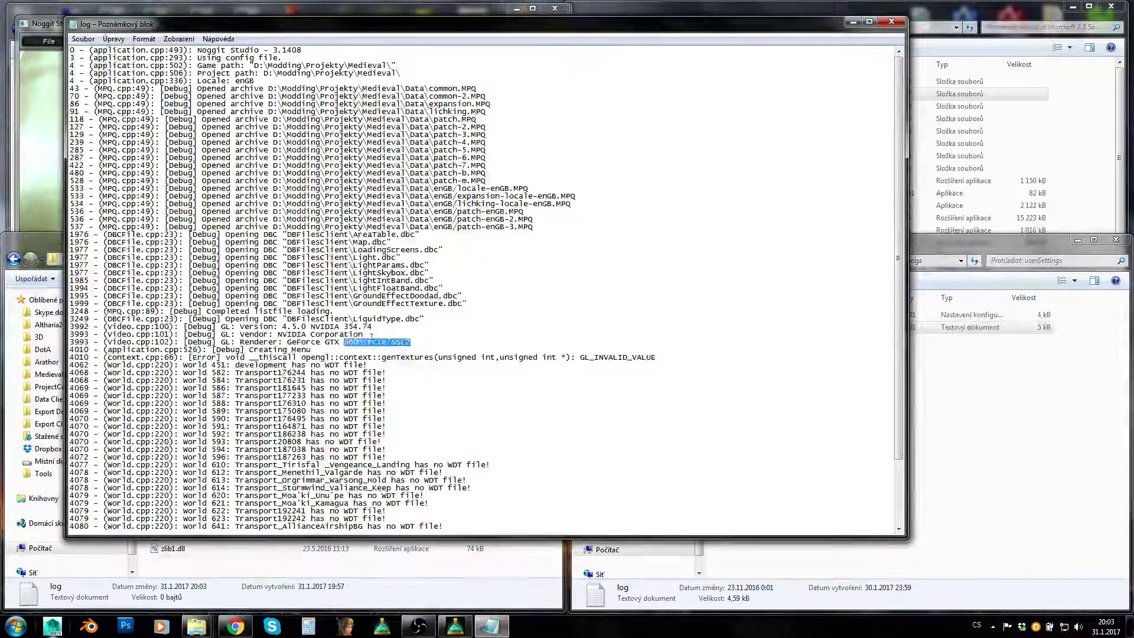
click(413, 366)
click(891, 22)
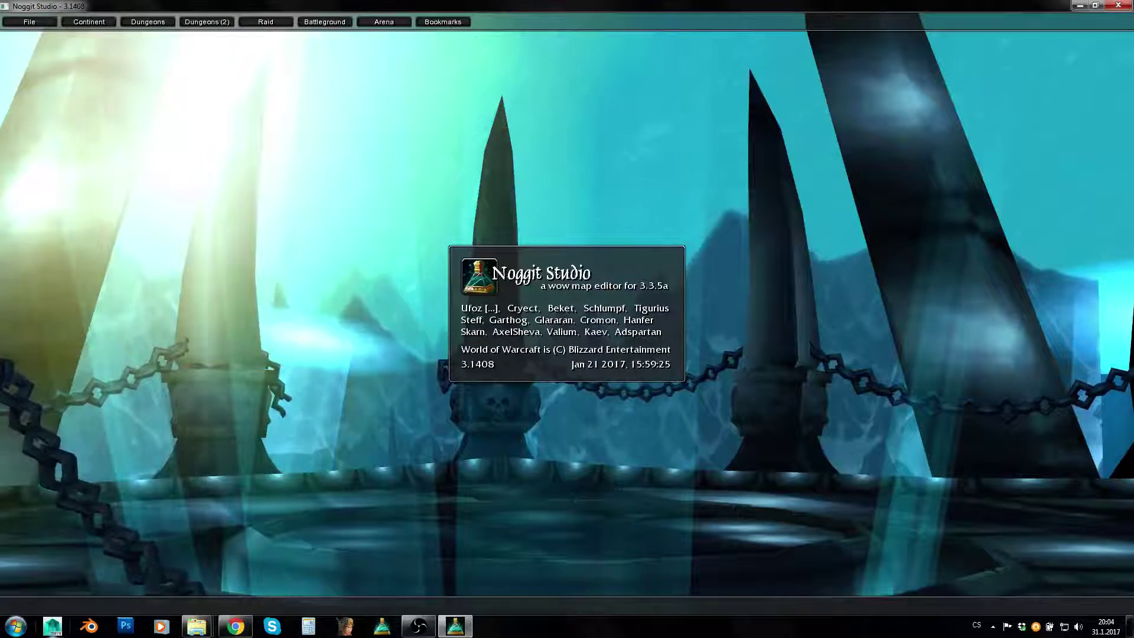
Close Noggit and open NVIDIA Control Panel by searching 'nvidia' in Start.
key(Escape)
key(super)
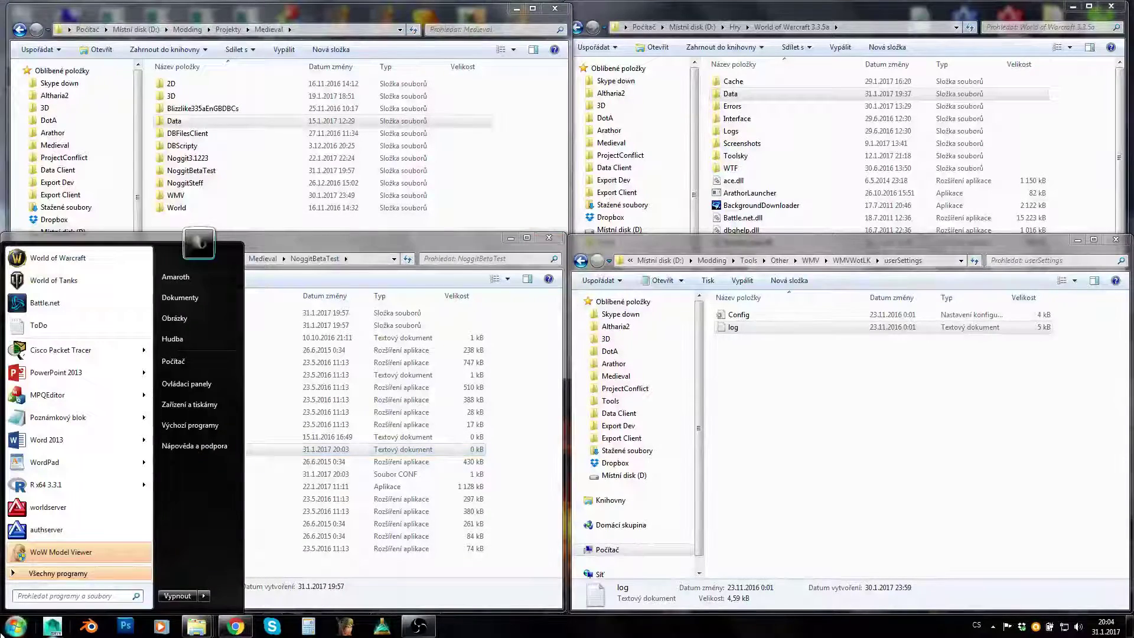
text(nvidia)
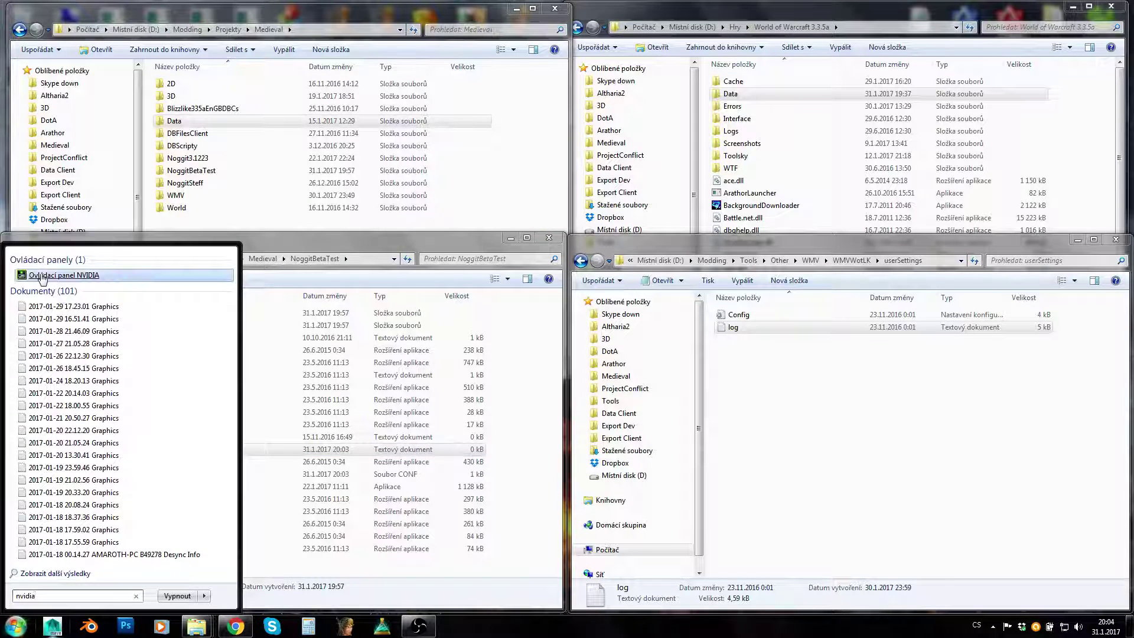
click(43, 278)
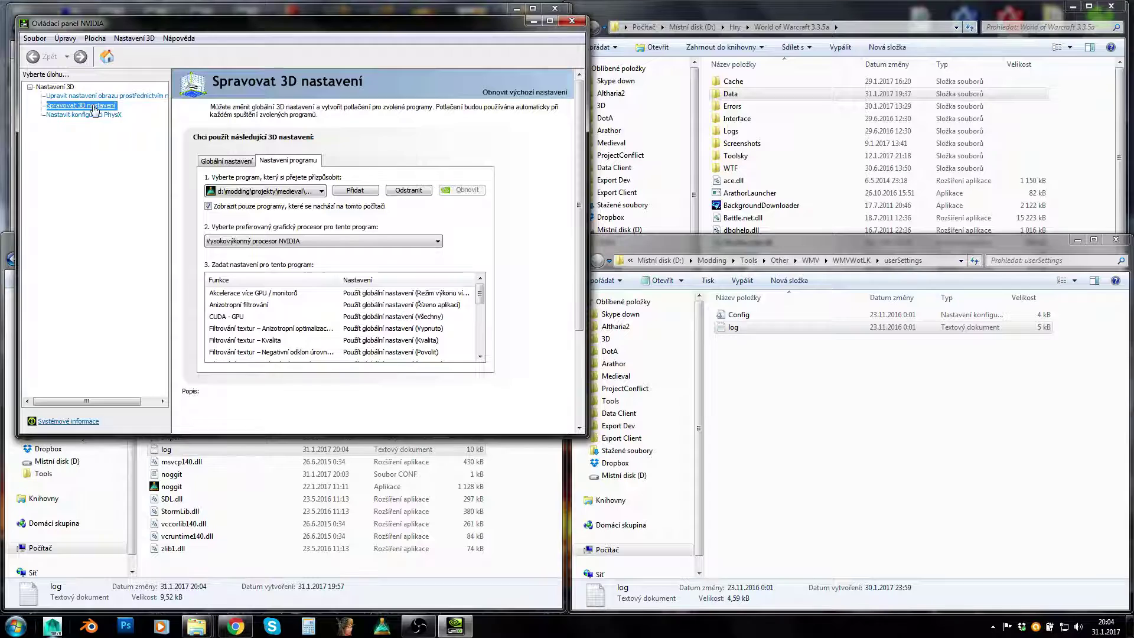
Add a program to customise, browsing with the NoggitBetaTest folder path copied from Explorer.
click(348, 192)
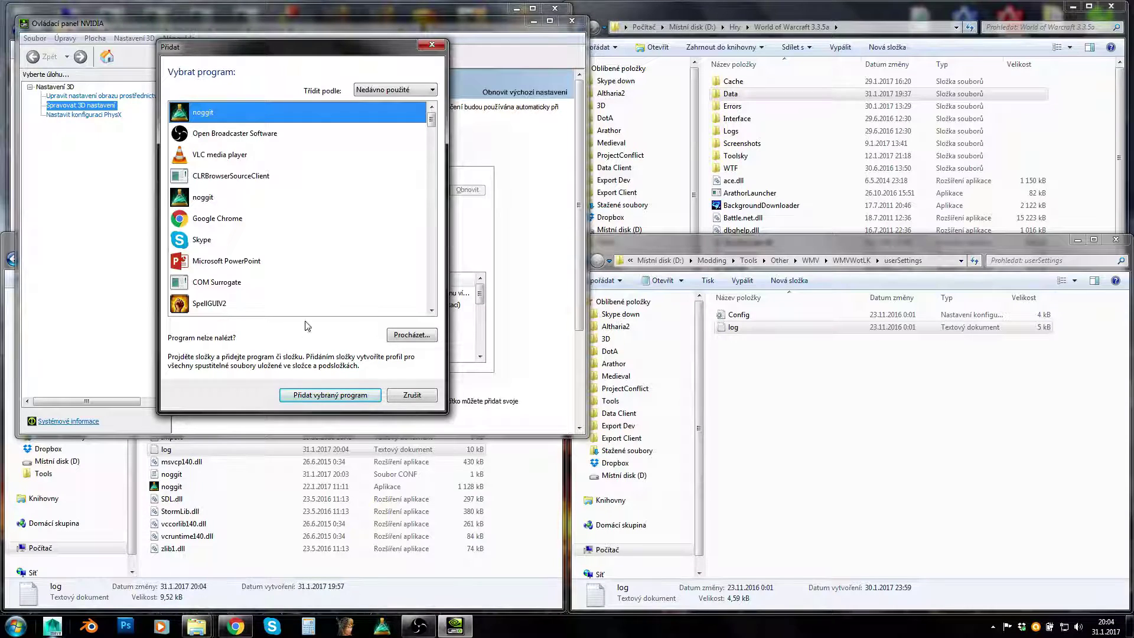
click(398, 335)
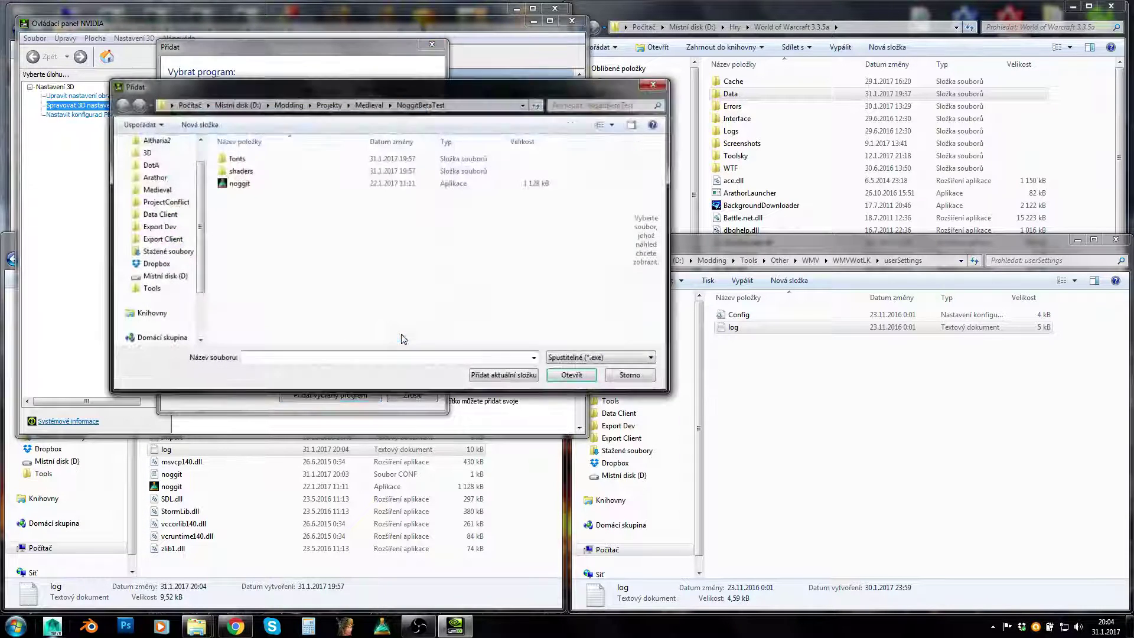
click(355, 563)
click(366, 258)
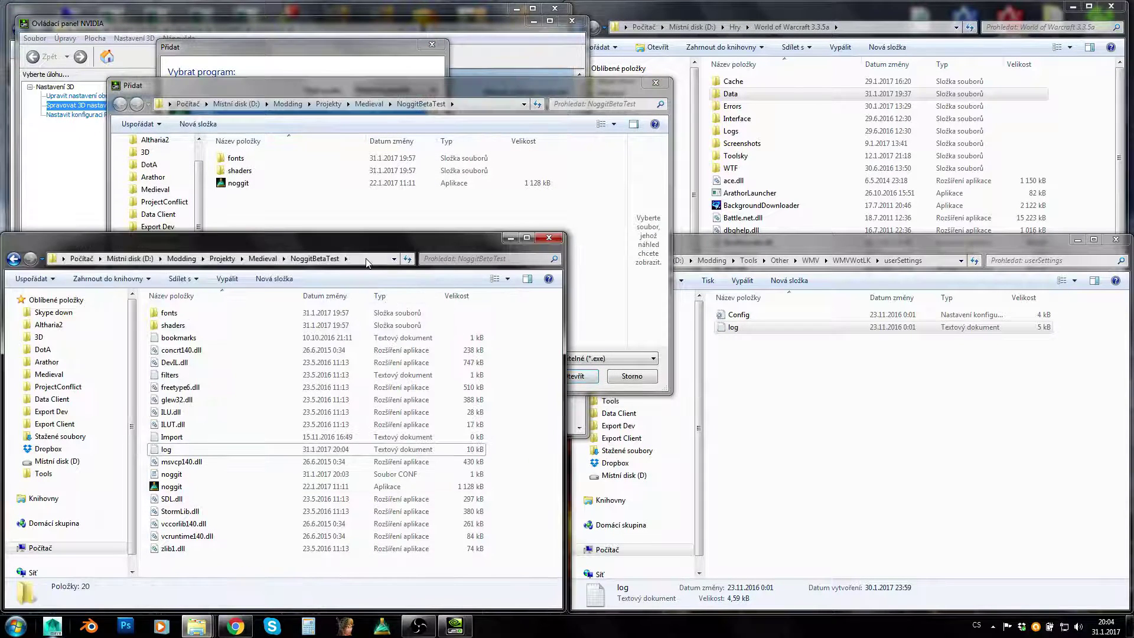
click(476, 115)
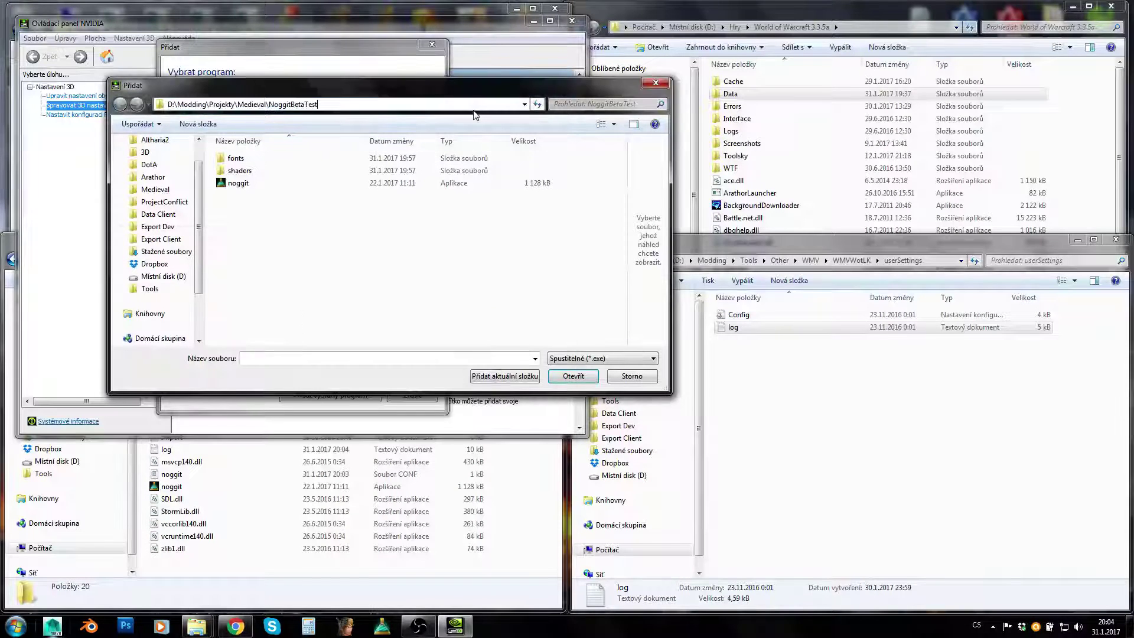
Choose noggit.exe and set its preferred graphics processor to High-performance NVIDIA processor.
click(242, 185)
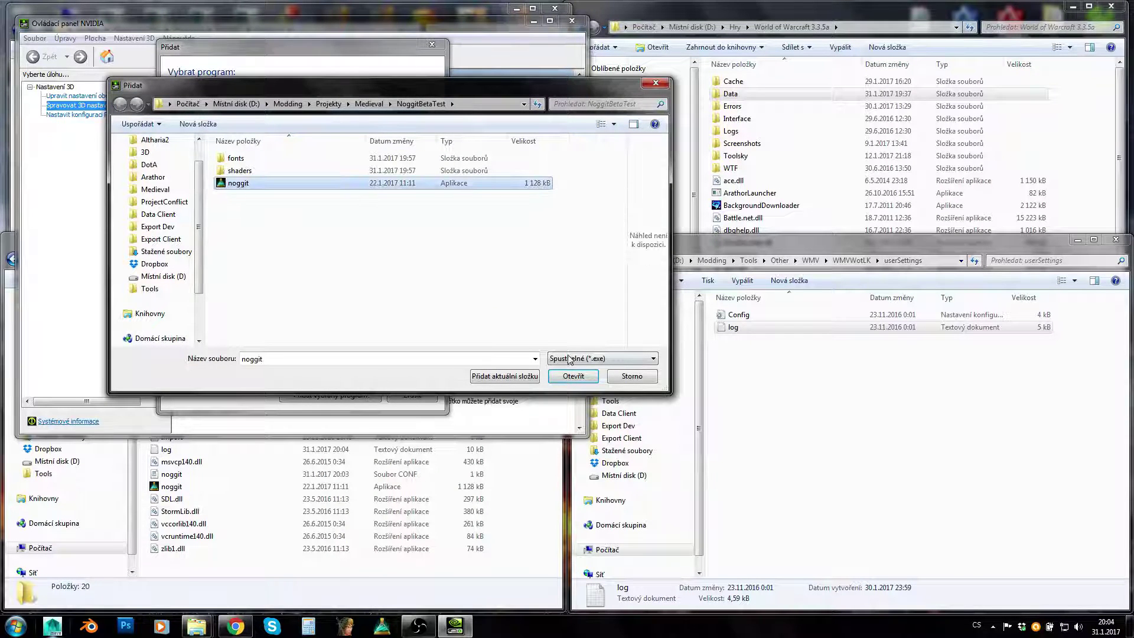
click(559, 378)
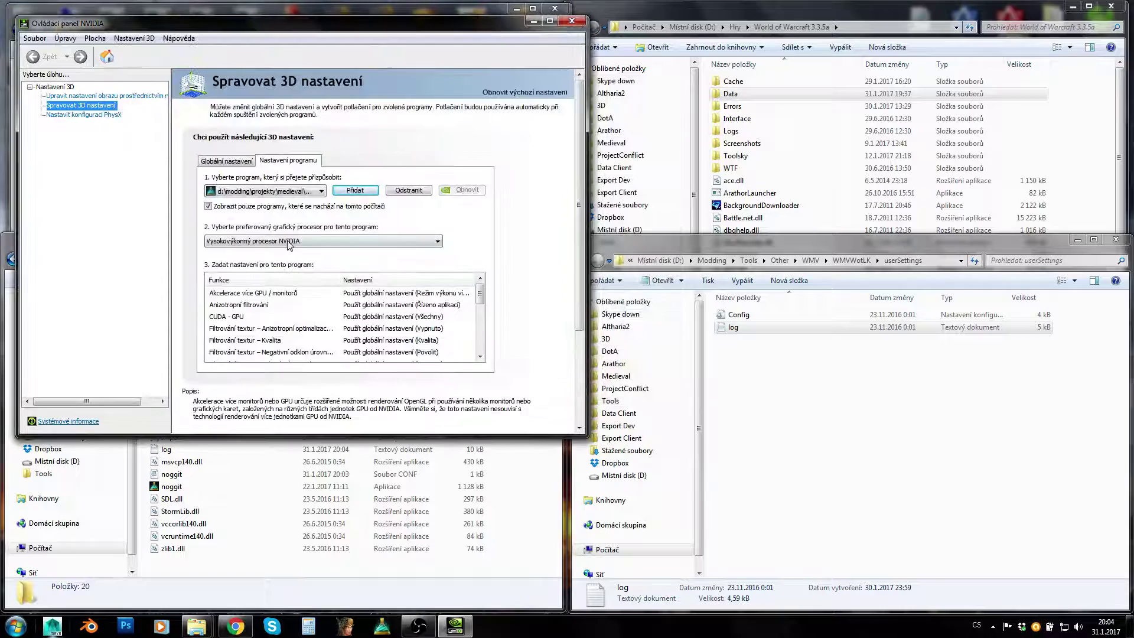
click(275, 243)
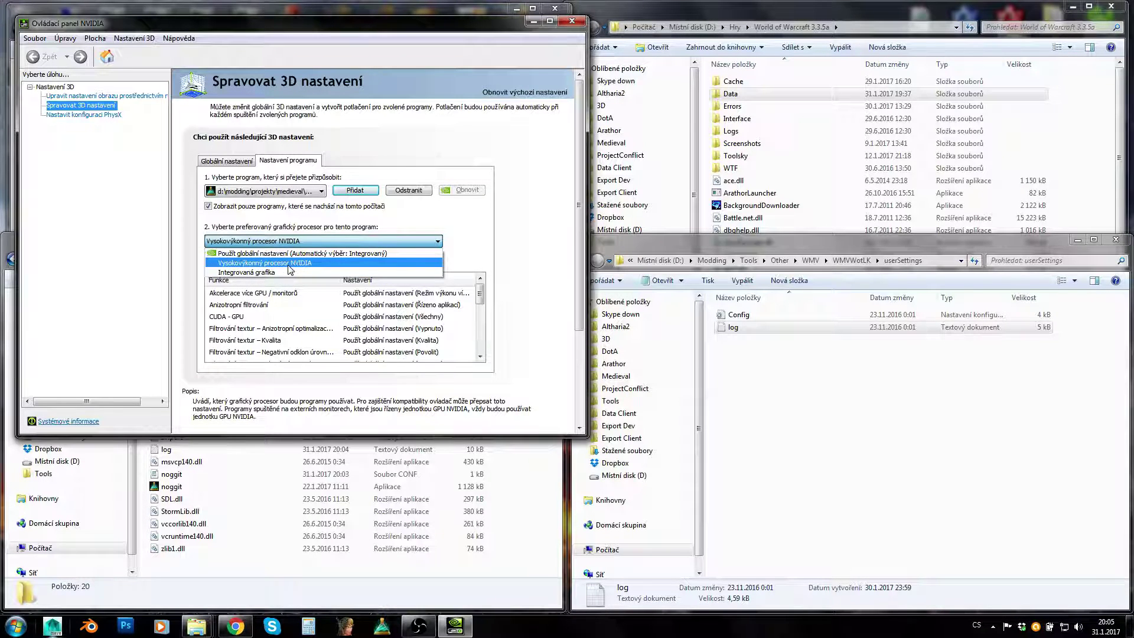
click(267, 264)
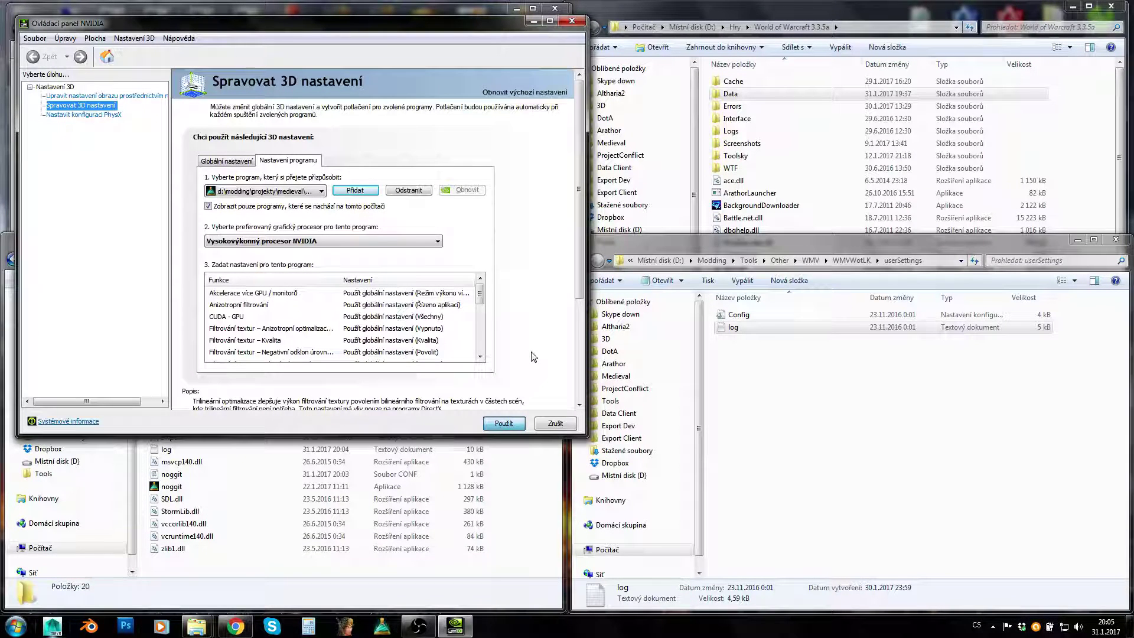
Relaunch noggit, maximise Noggit Studio, and open the Continent map list.
click(571, 22)
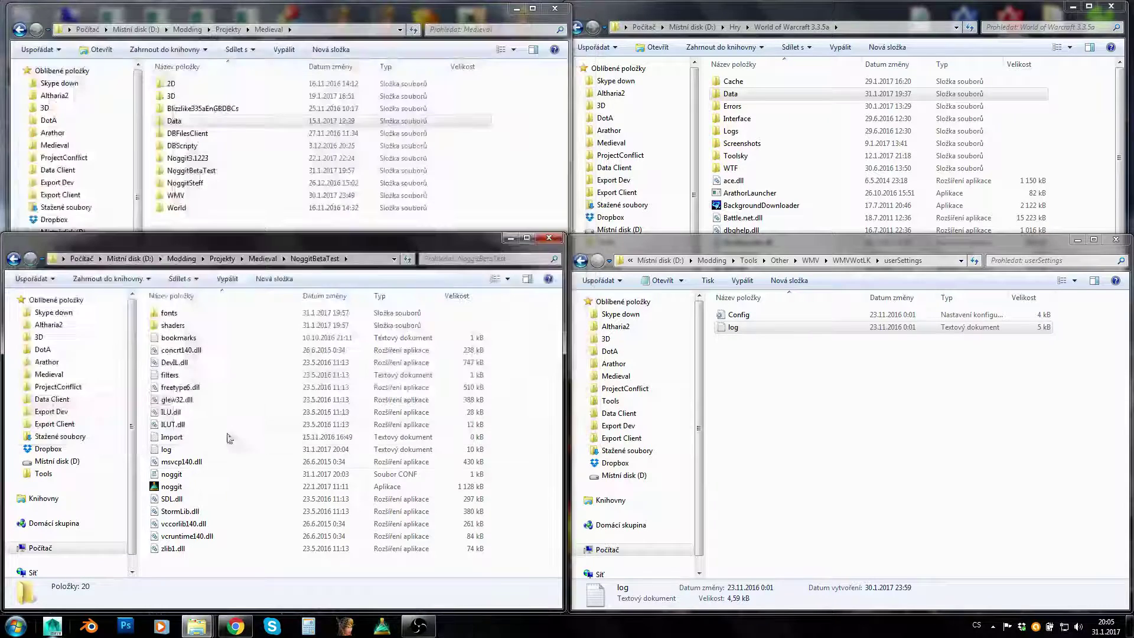
double_click(176, 486)
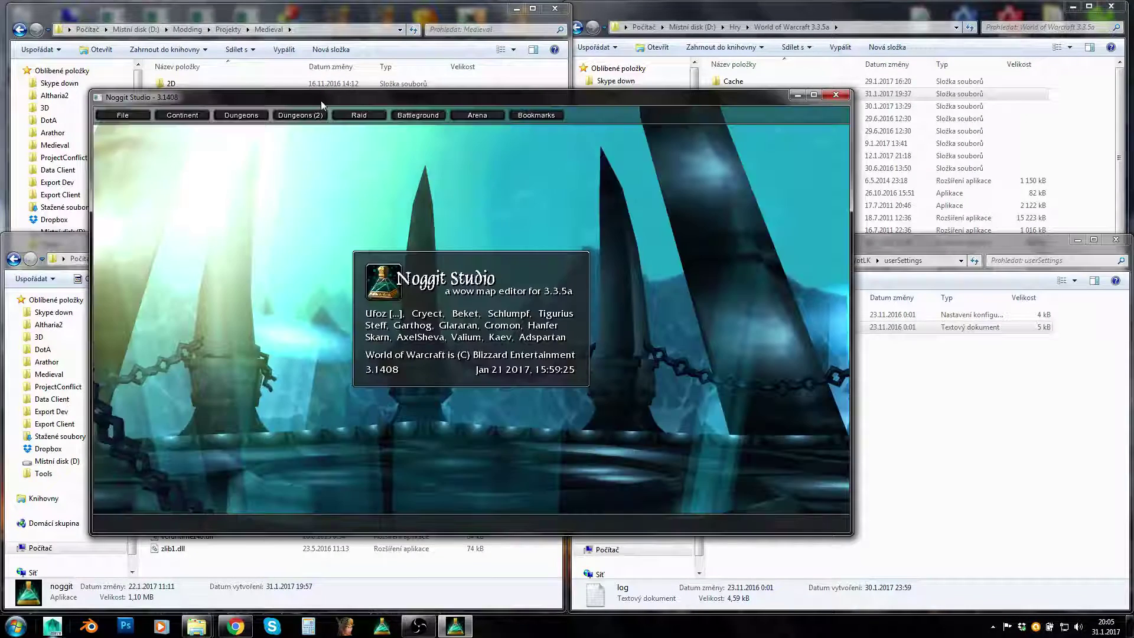
double_click(320, 100)
click(89, 21)
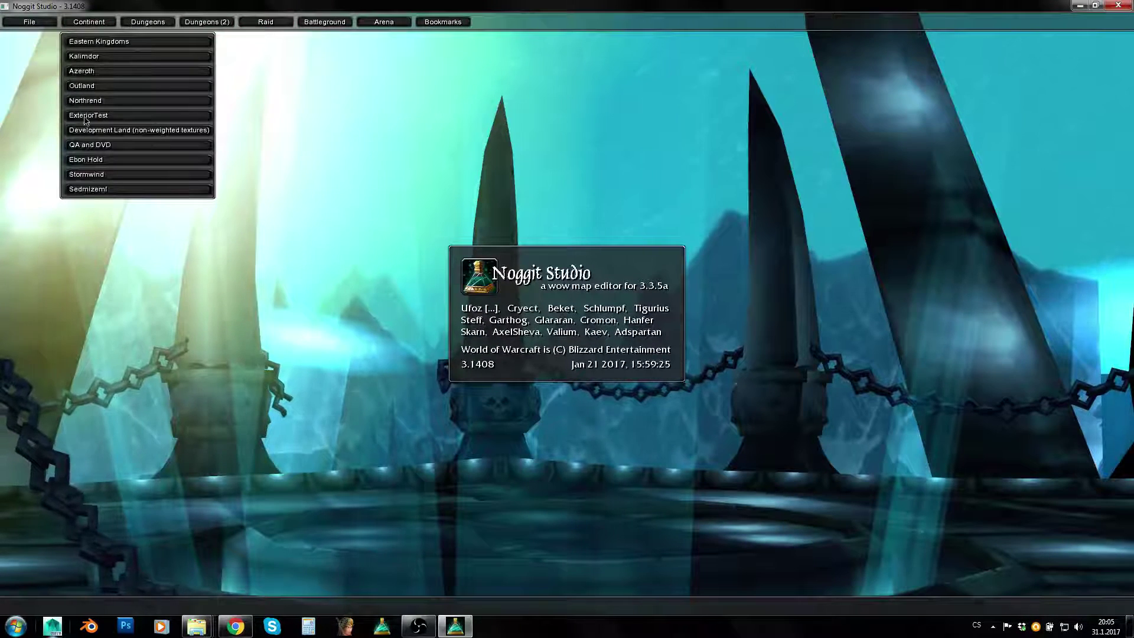
Open QA and DVD tile 30_26, raise the camera over the terrain, then exit without saving.
click(90, 145)
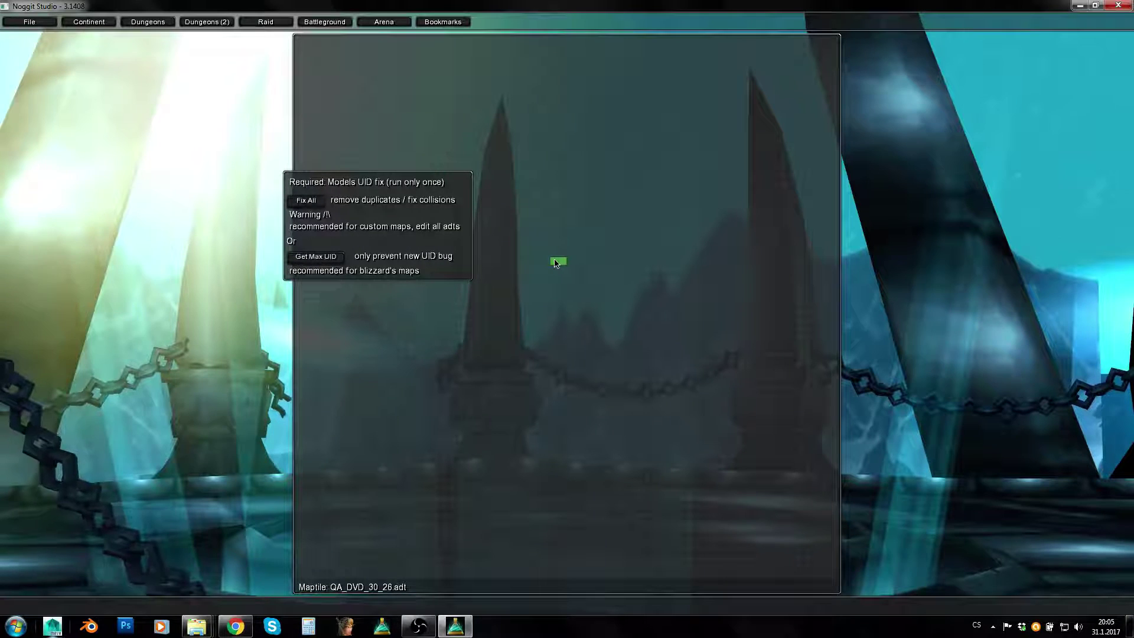
click(316, 257)
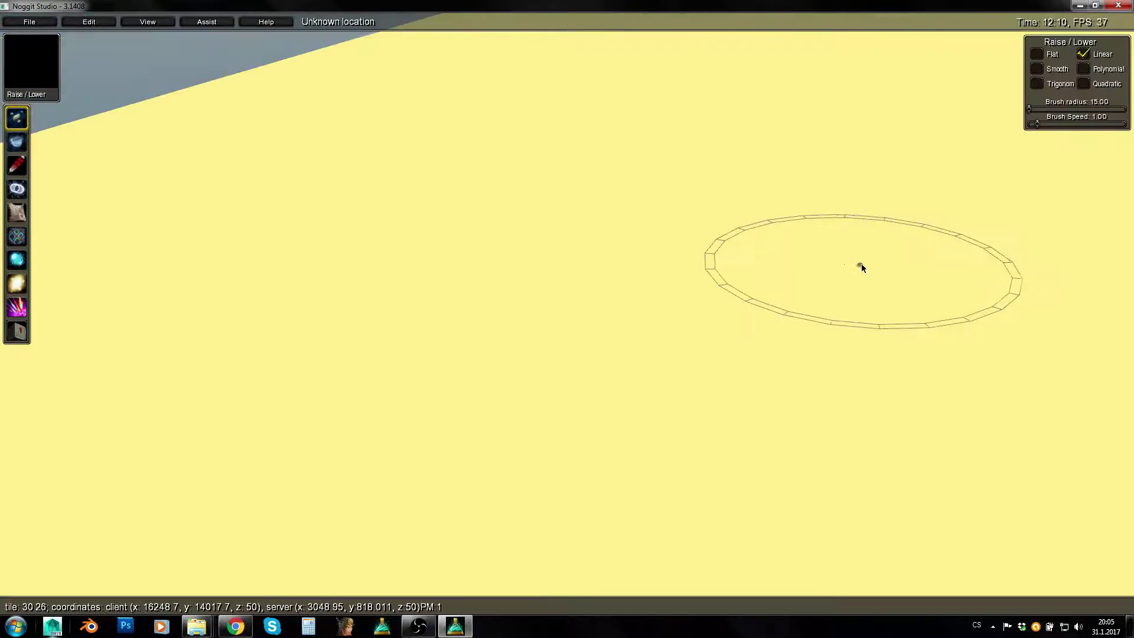
key(q)
right_drag(862, 268, 1008, 101)
key(q)
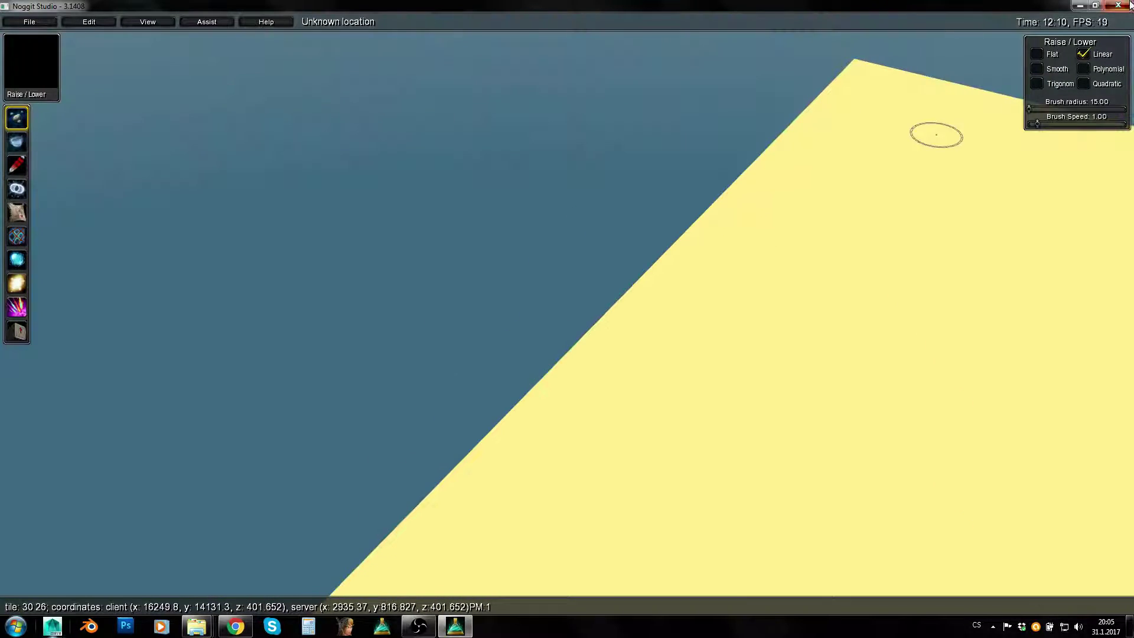
click(1130, 5)
click(555, 187)
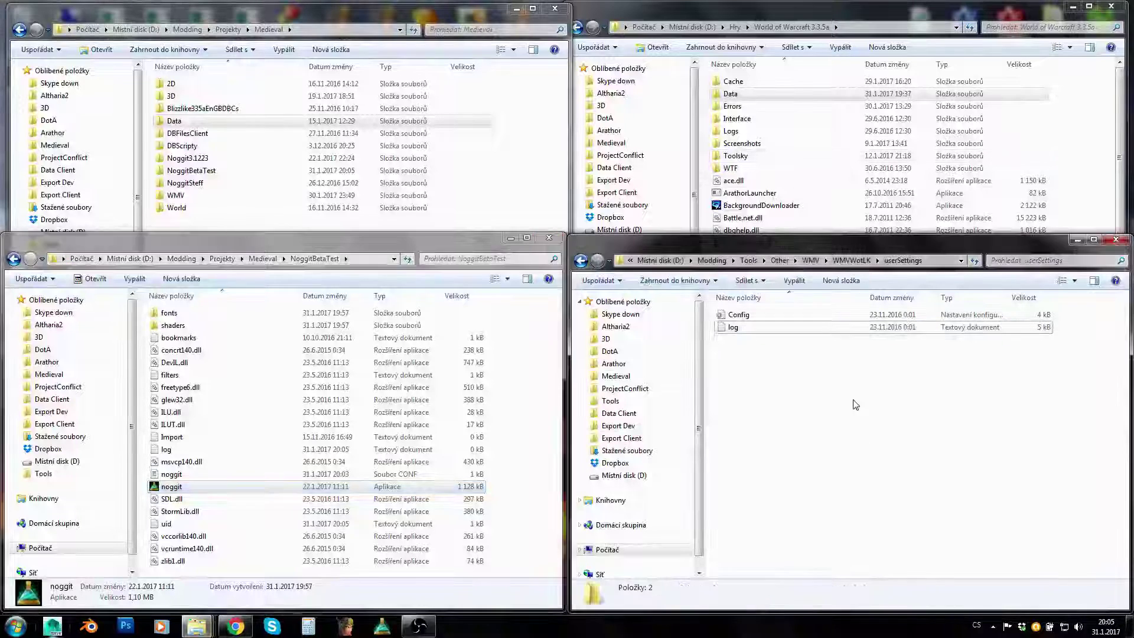
Go up to Tools, open Map\NoggitSDL1.4, and select its noggit config file.
click(780, 260)
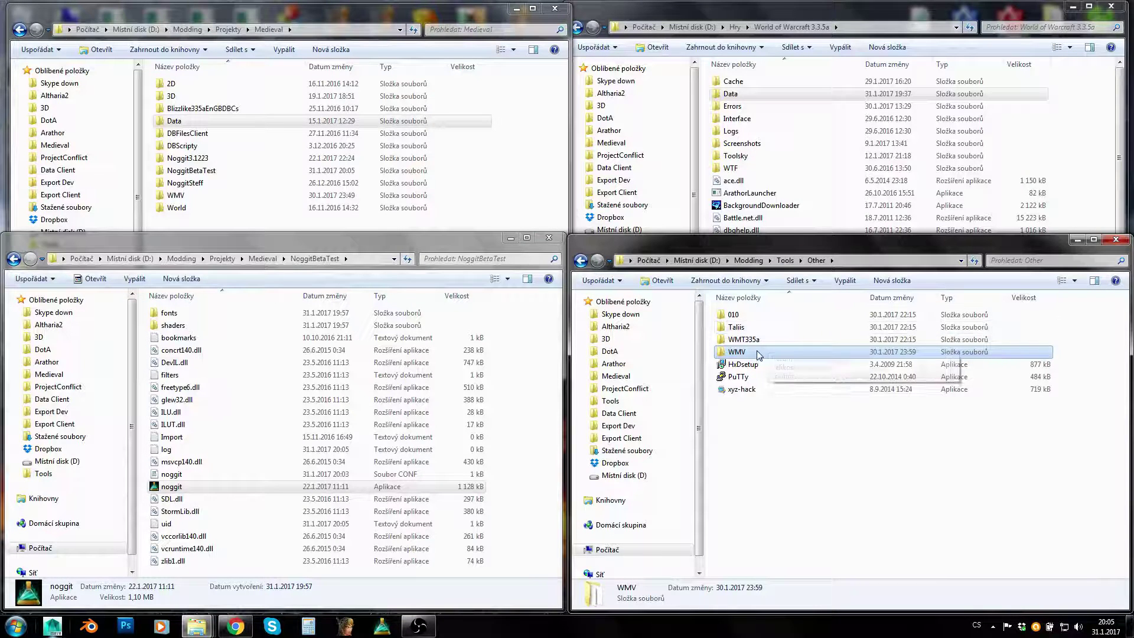
click(786, 260)
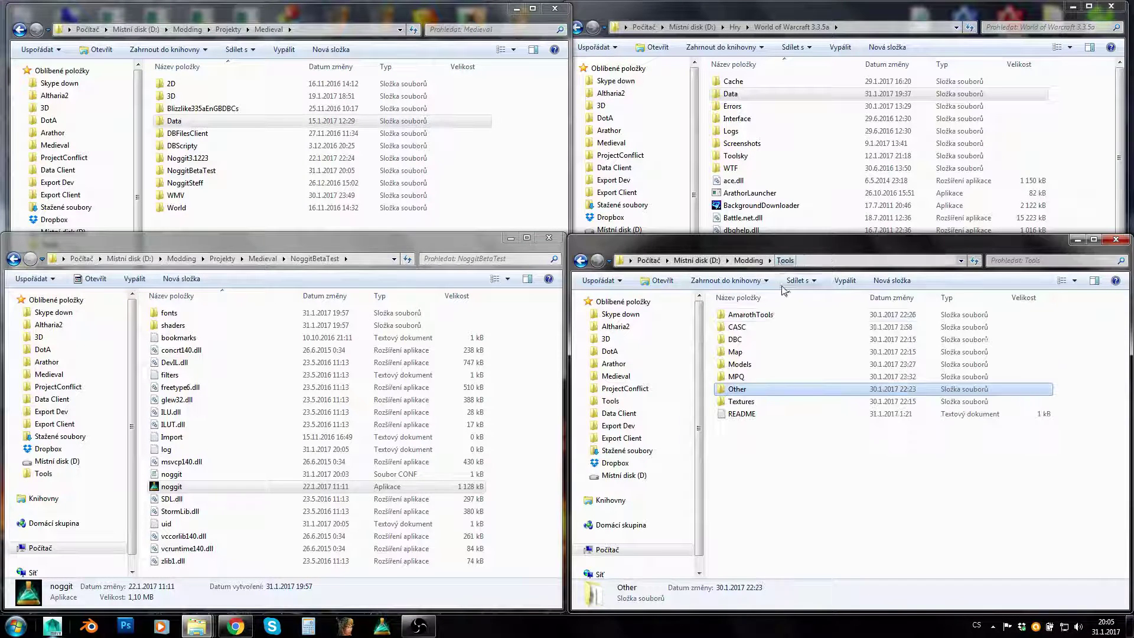
double_click(738, 353)
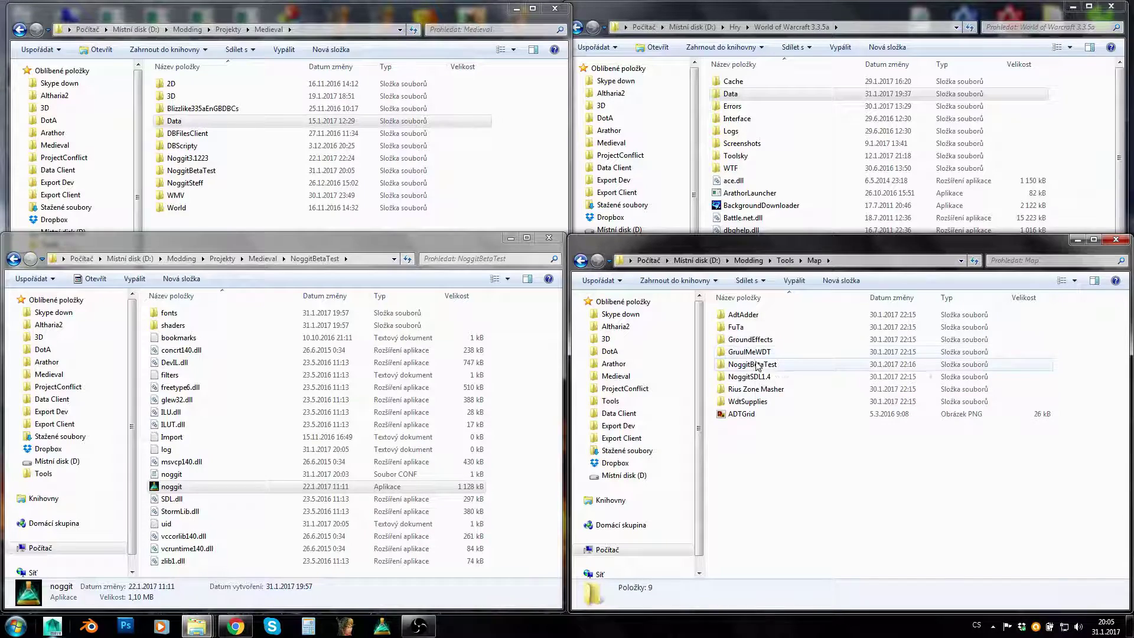
double_click(746, 375)
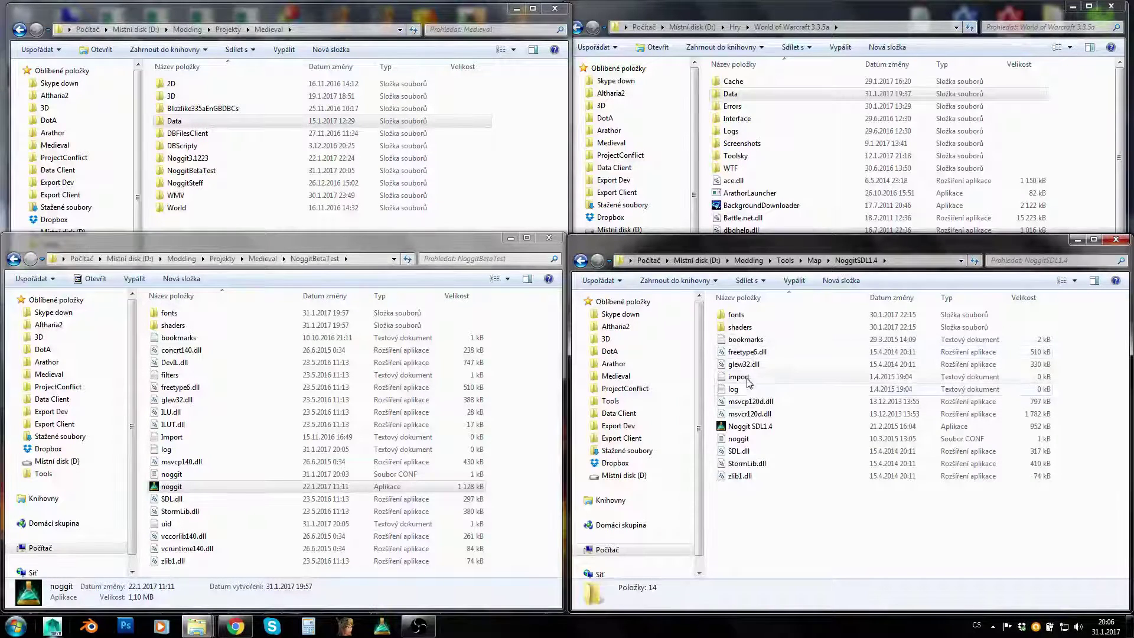
click(849, 438)
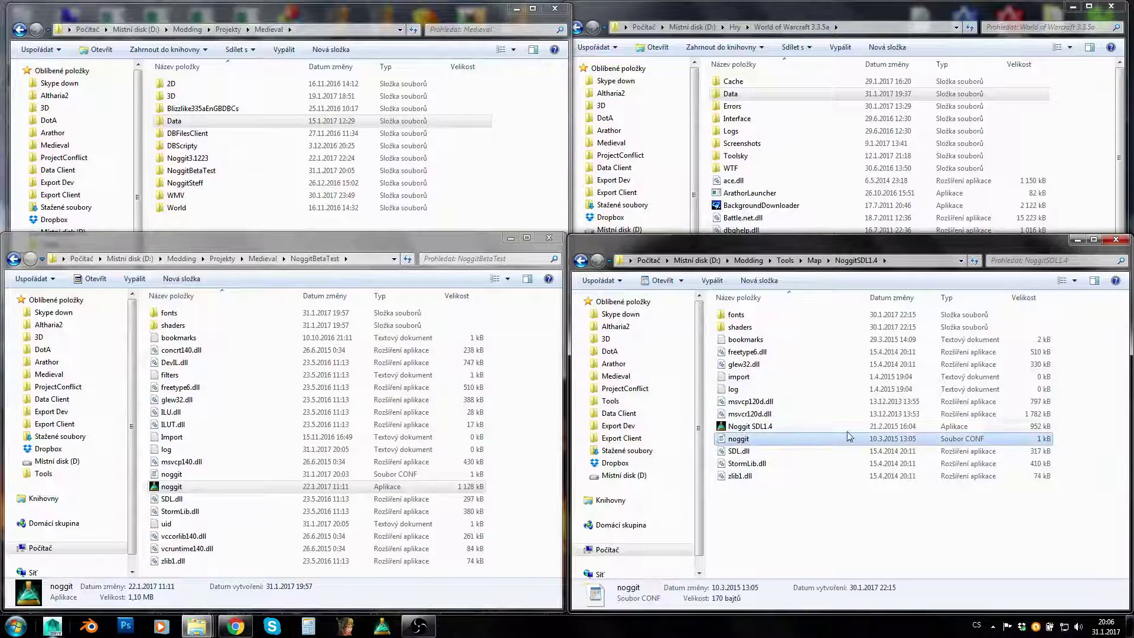
Open the NoggitSDL1.4 and NoggitBetaTest noggit.conf files side by side in WordPad.
double_click(739, 439)
drag(395, 174, 650, 136)
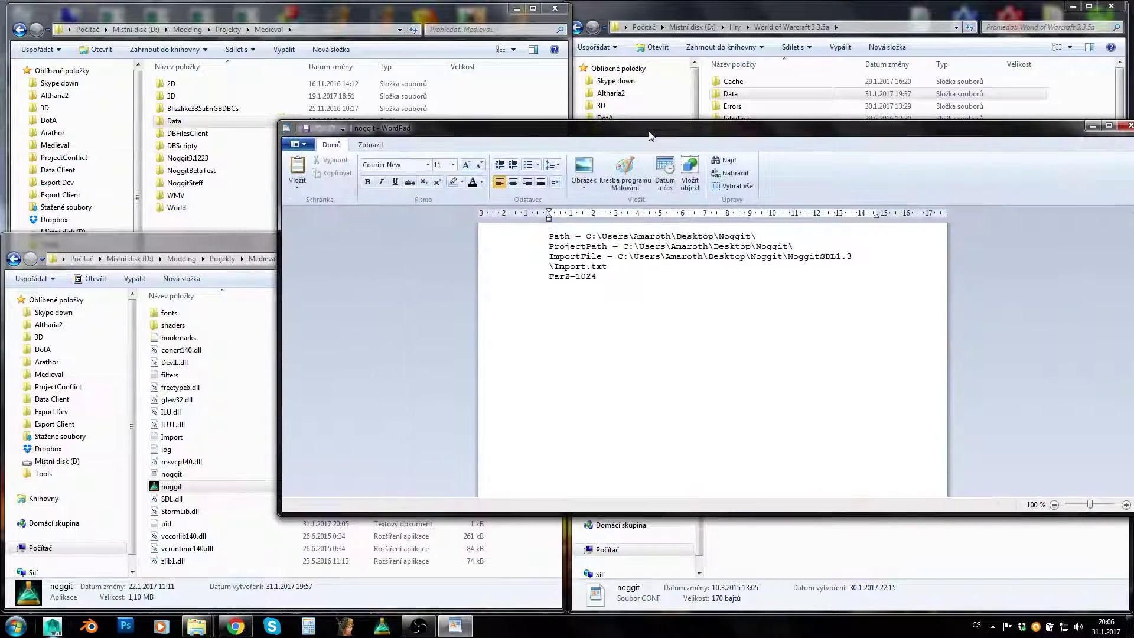
double_click(173, 474)
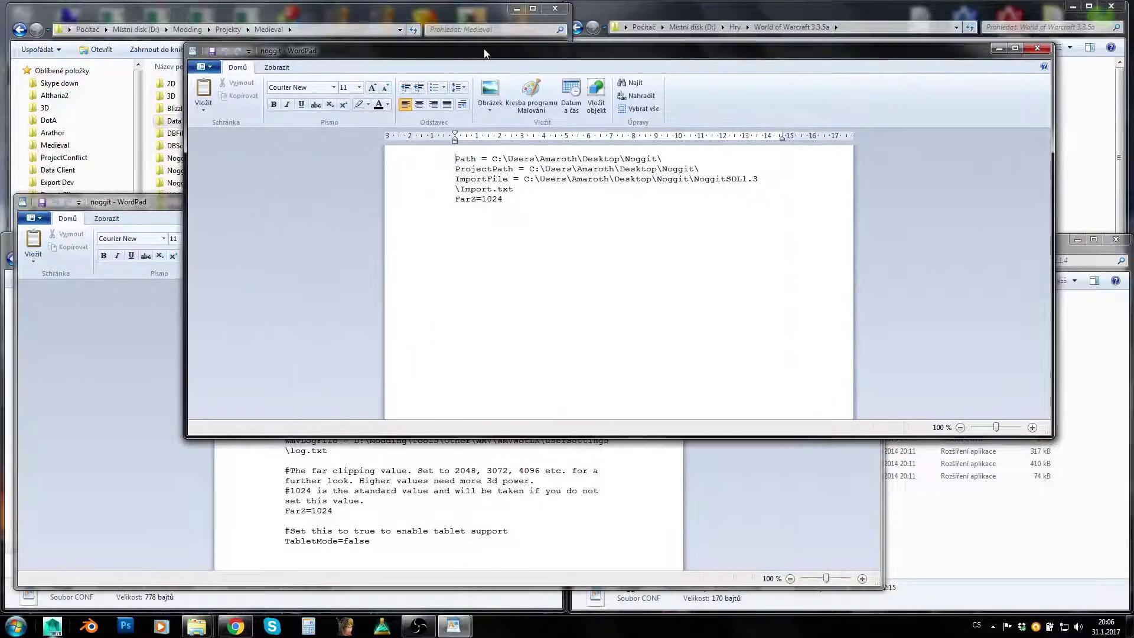
drag(579, 126, 486, 49)
Compare the Path and ProjectPath lines between the SDL1.4 and beta configs.
key(Return)
key(Return)
key(Return)
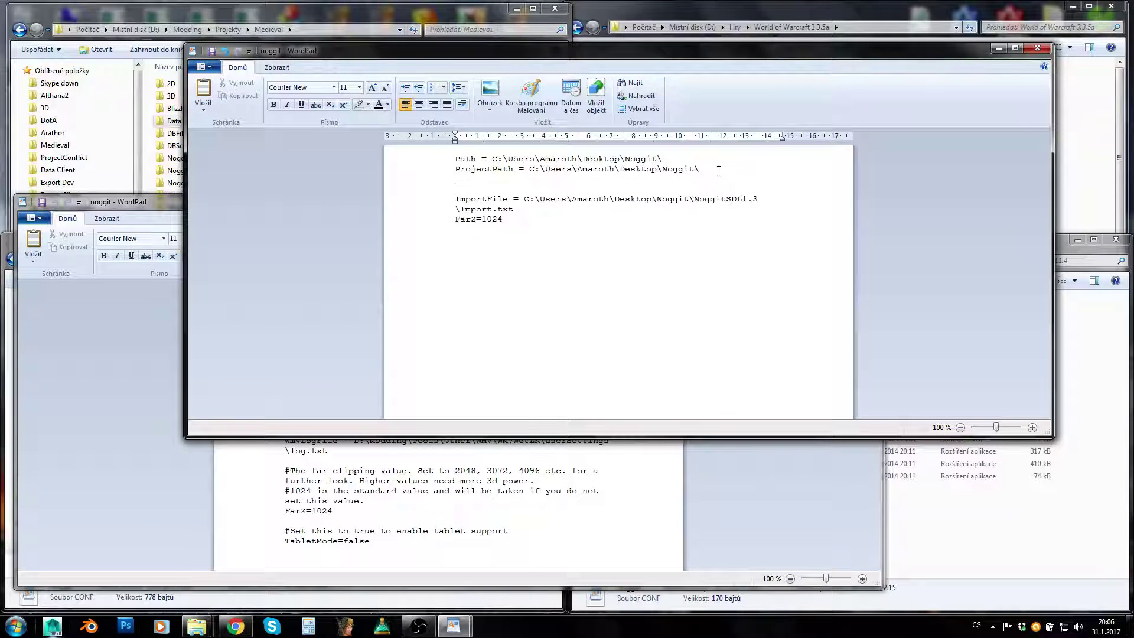
drag(722, 168, 412, 158)
click(102, 193)
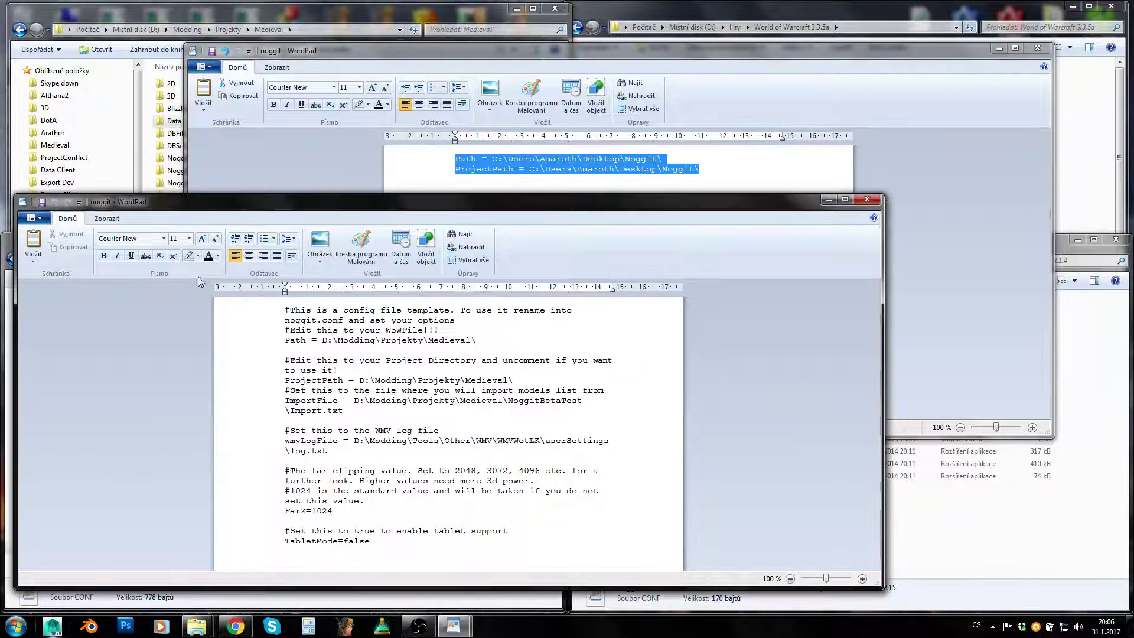
drag(471, 341, 285, 340)
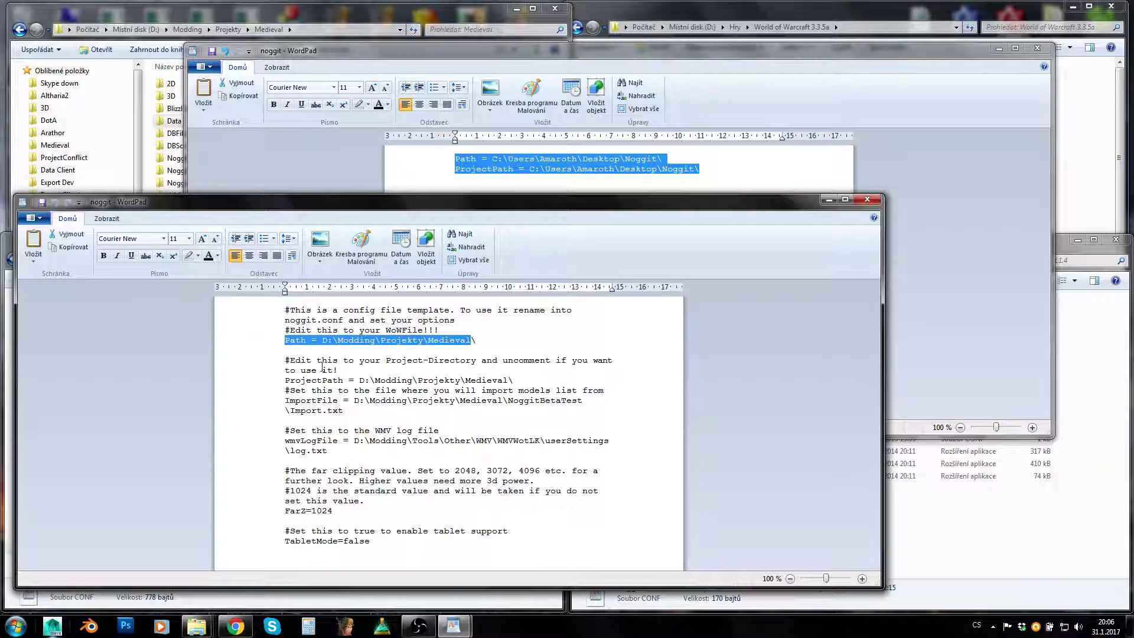
click(525, 379)
key(Return)
key(Return)
key(Return)
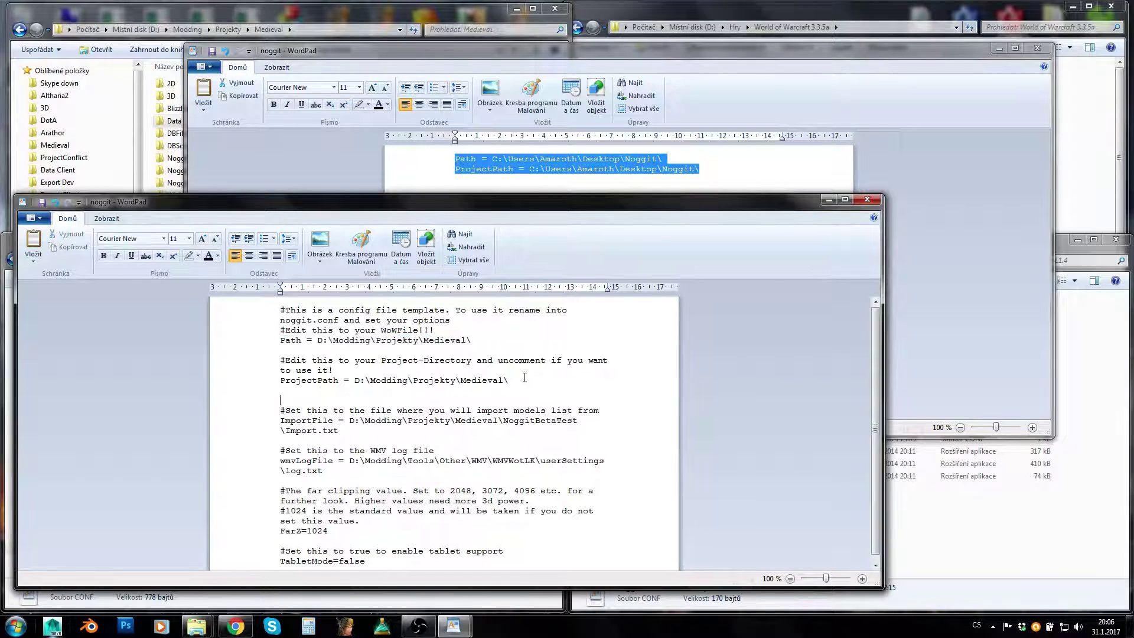
drag(513, 380, 278, 378)
Compare the SDL1.4 ImportFile setting with the beta config's wmvLogFile path.
click(546, 179)
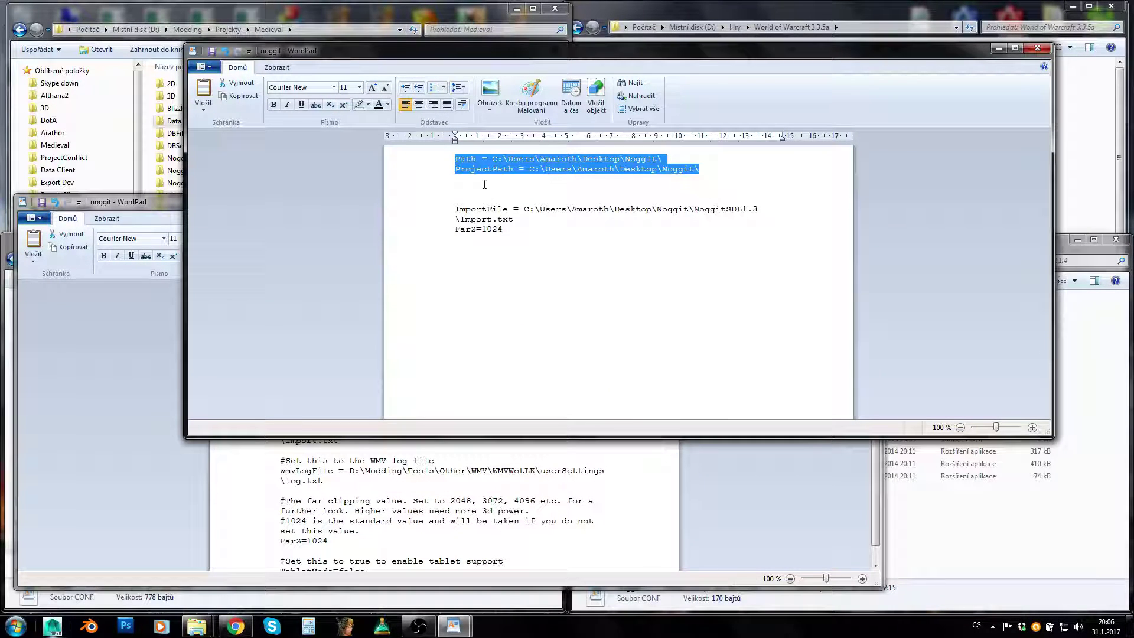
click(523, 227)
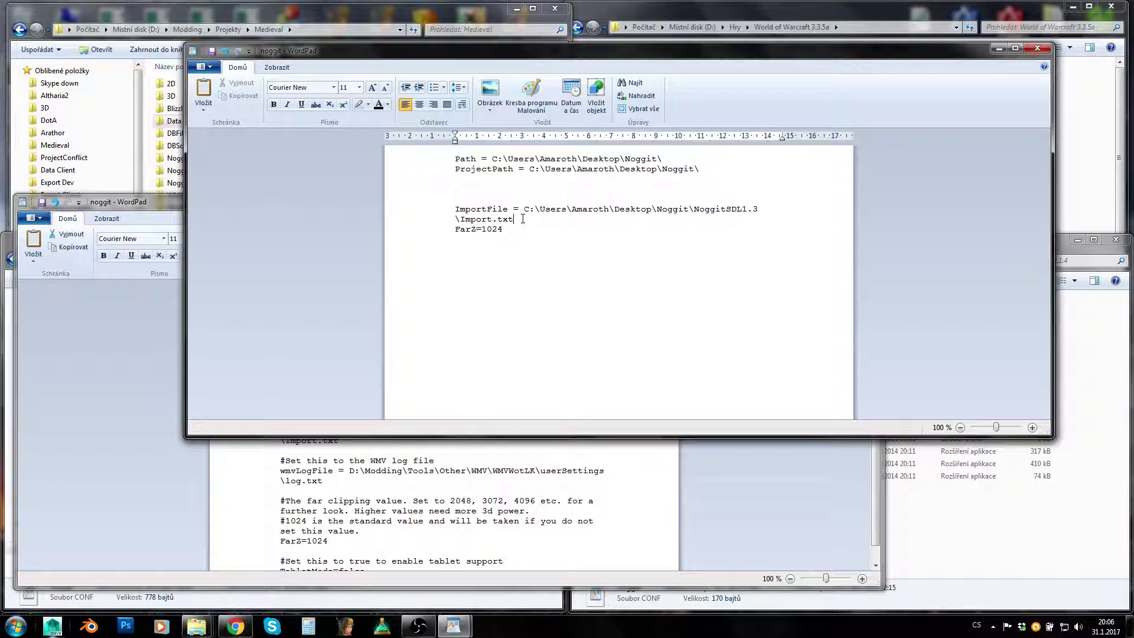
key(Return)
key(Return)
drag(515, 220, 480, 210)
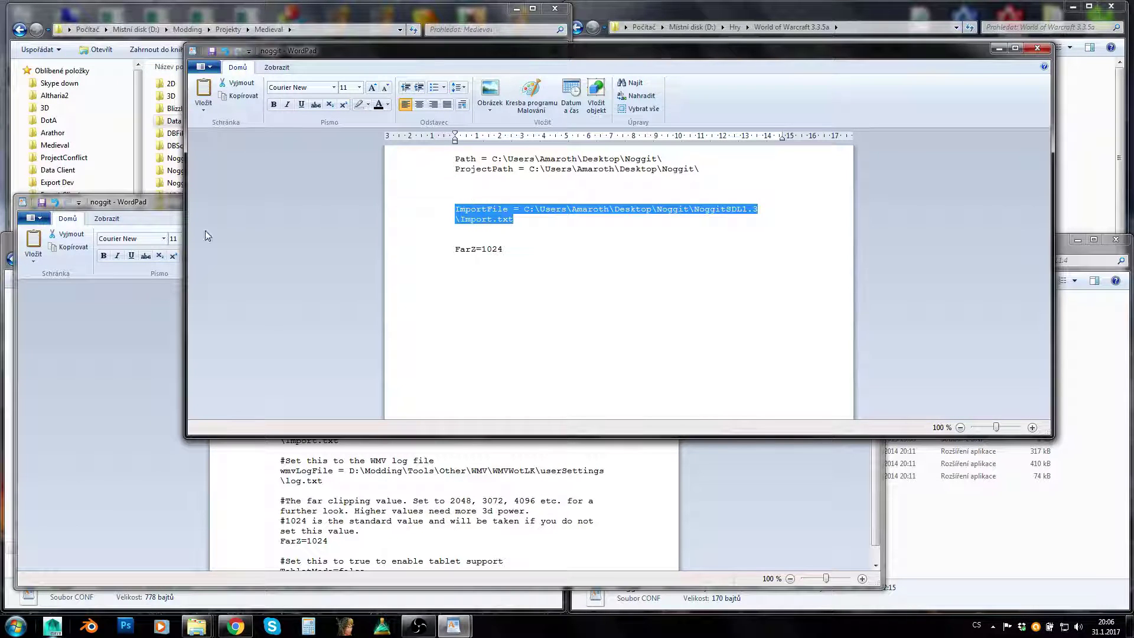
click(143, 210)
click(340, 477)
scroll(340, 477, down, 1)
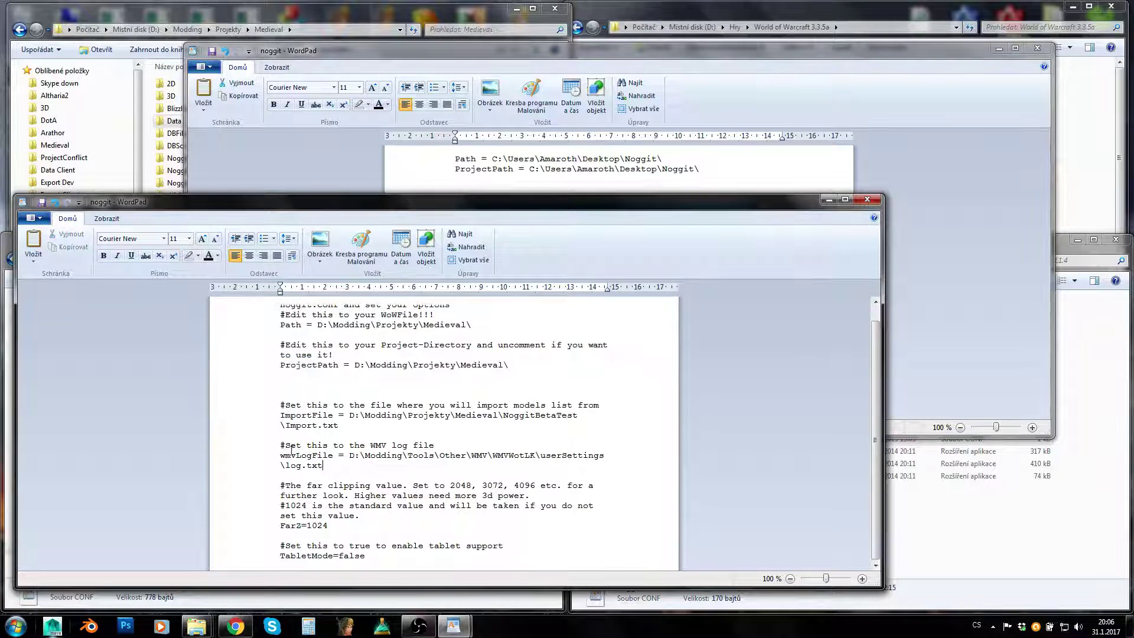
click(276, 455)
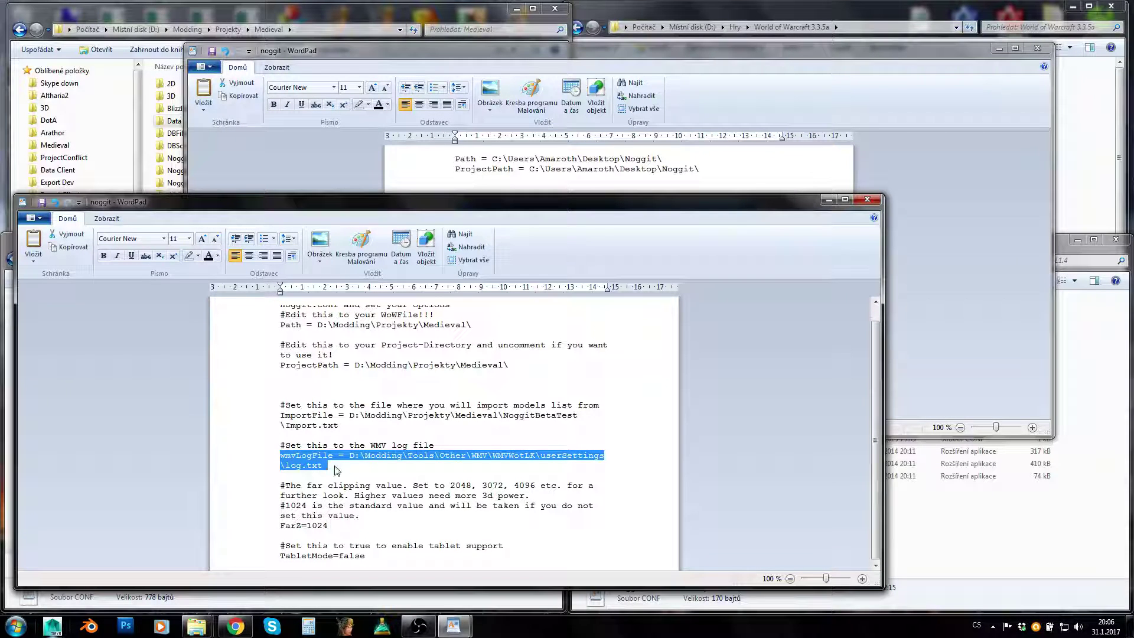
mouse_move(338, 467)
mouse_down()
mouse_move(285, 465)
mouse_move(351, 459)
mouse_up()
Recheck the SDL1.4 ImportFile path, then close that config without saving.
click(520, 47)
click(506, 225)
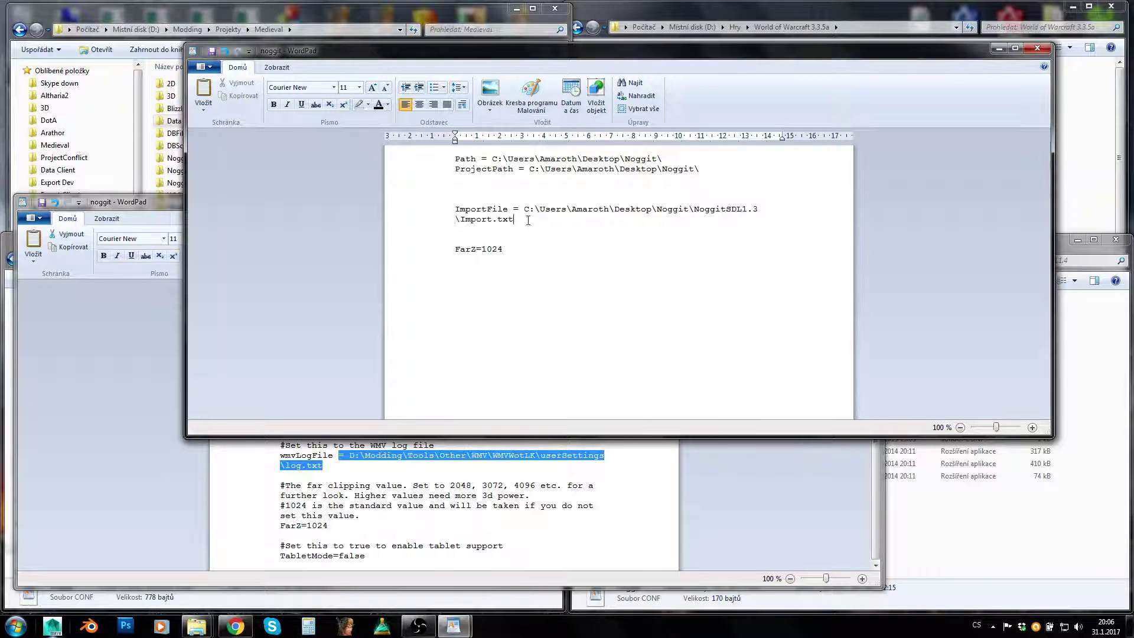
drag(528, 221, 515, 212)
click(547, 251)
click(1044, 48)
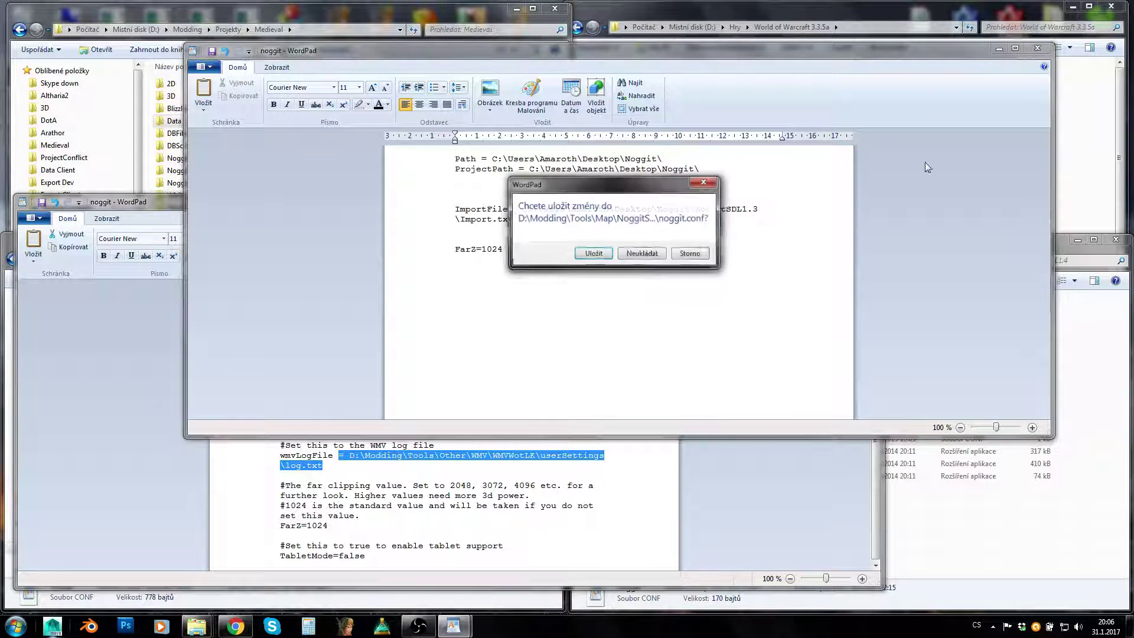
click(643, 262)
Close the beta noggit.conf without saving and bring the NoggitBetaTest folder forward.
click(867, 200)
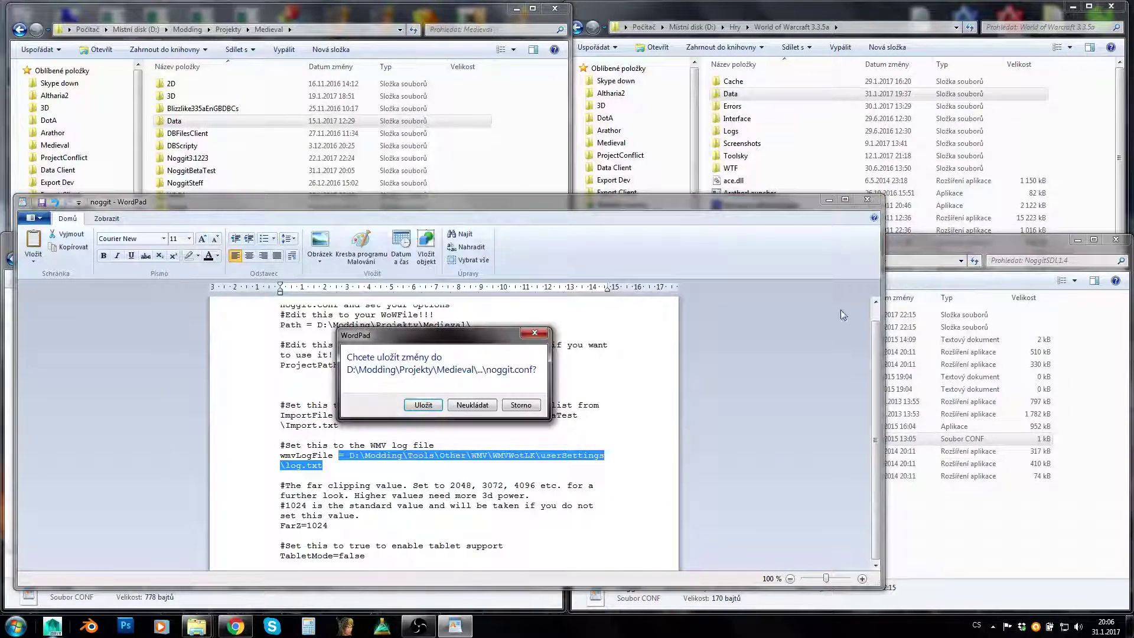
click(476, 405)
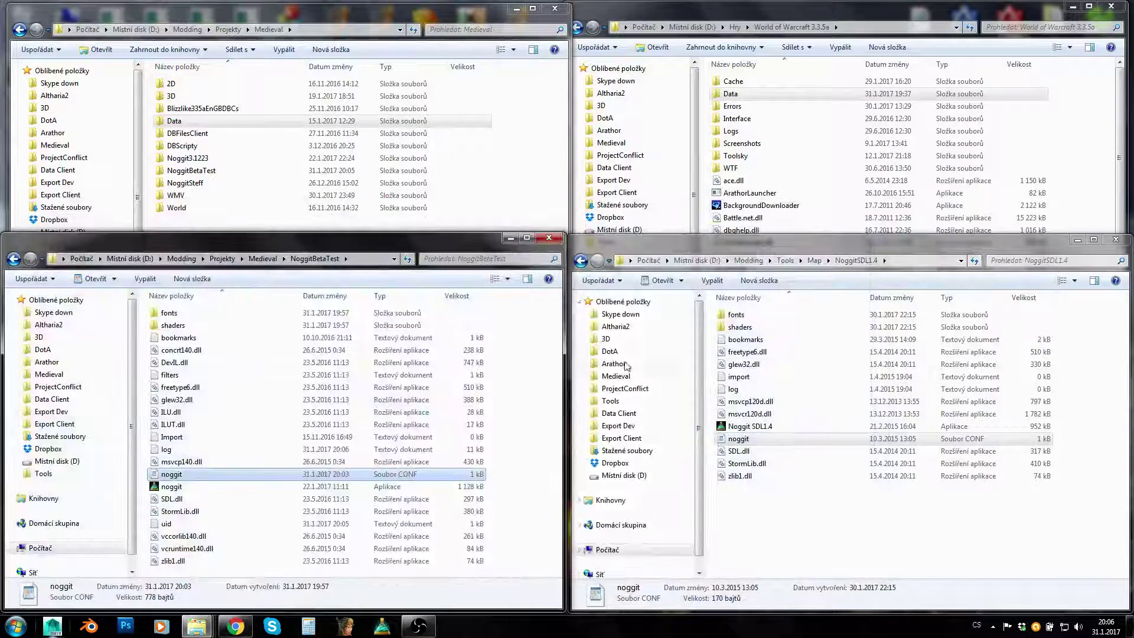
click(177, 487)
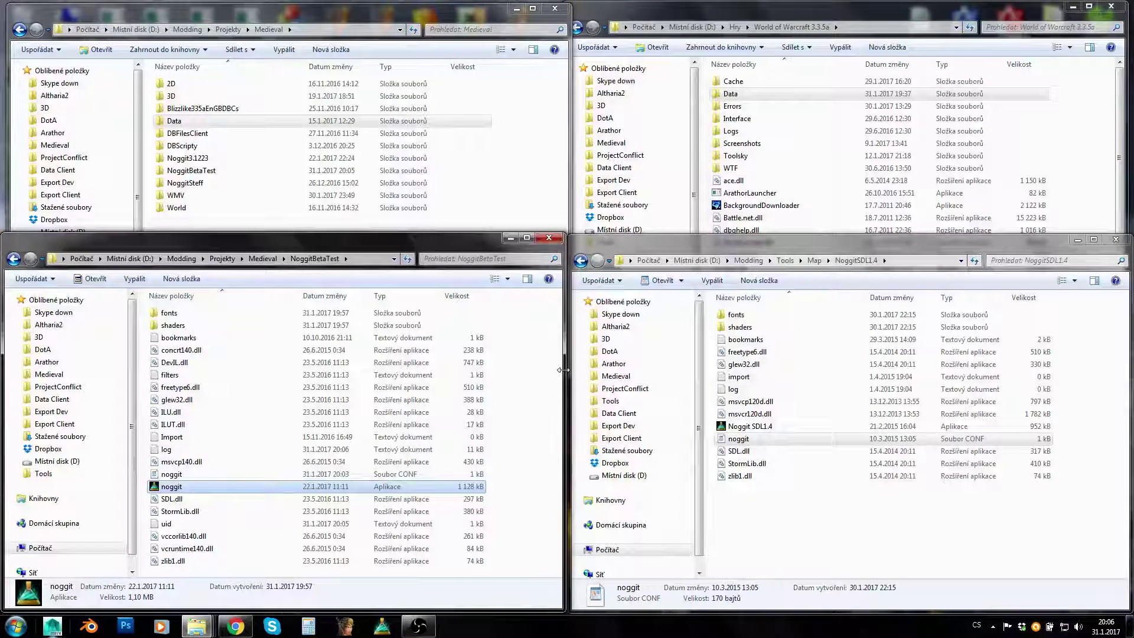
drag(562, 370, 570, 370)
click(237, 195)
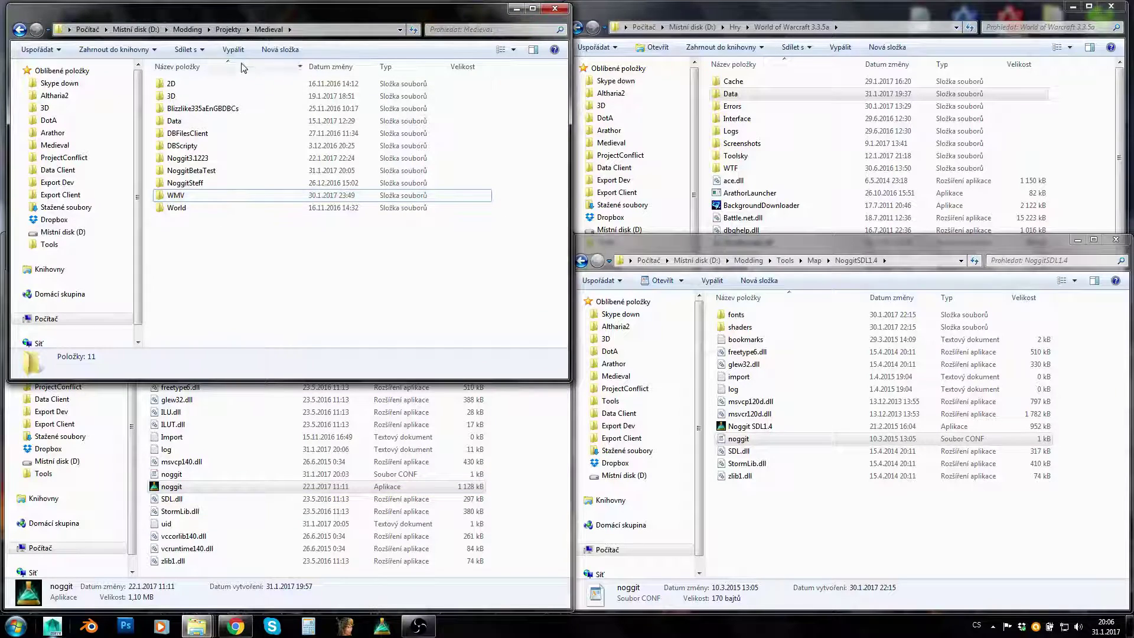
click(236, 450)
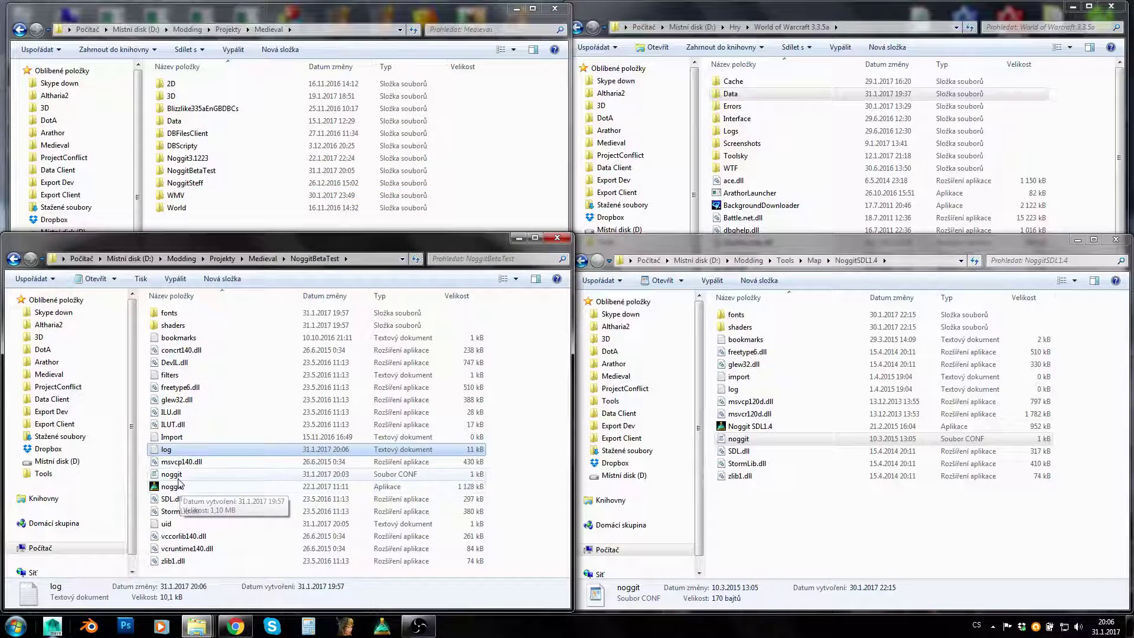
Reopen the beta noggit.conf, check its ProjectPath D:\Modding\Projekty\Medieval, and close it.
double_click(171, 474)
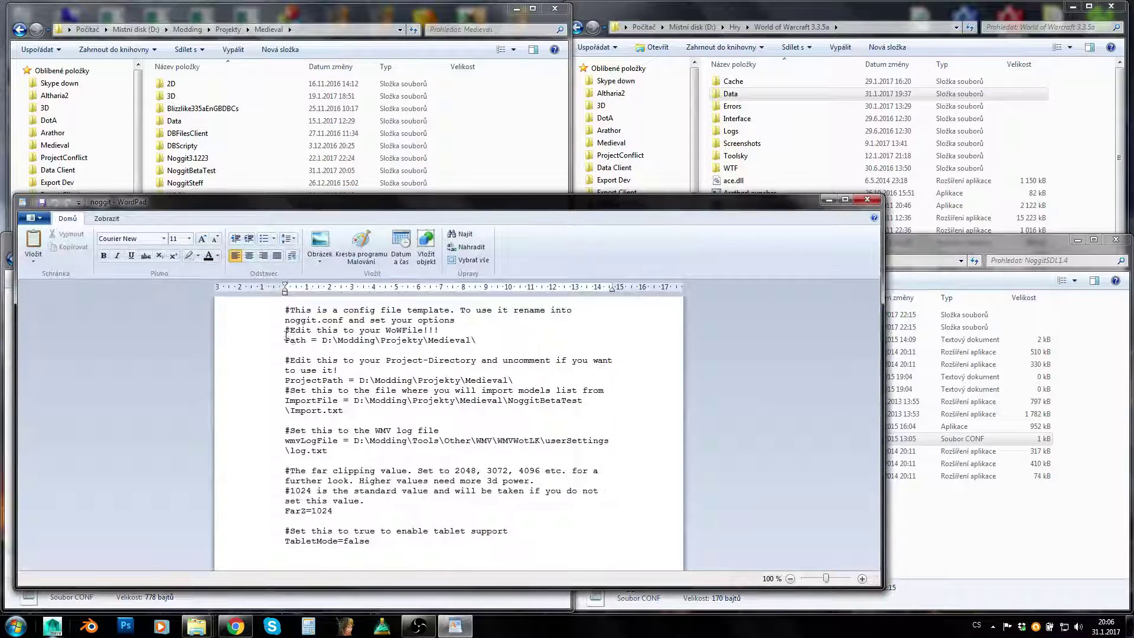
drag(288, 380, 461, 380)
drag(359, 380, 443, 375)
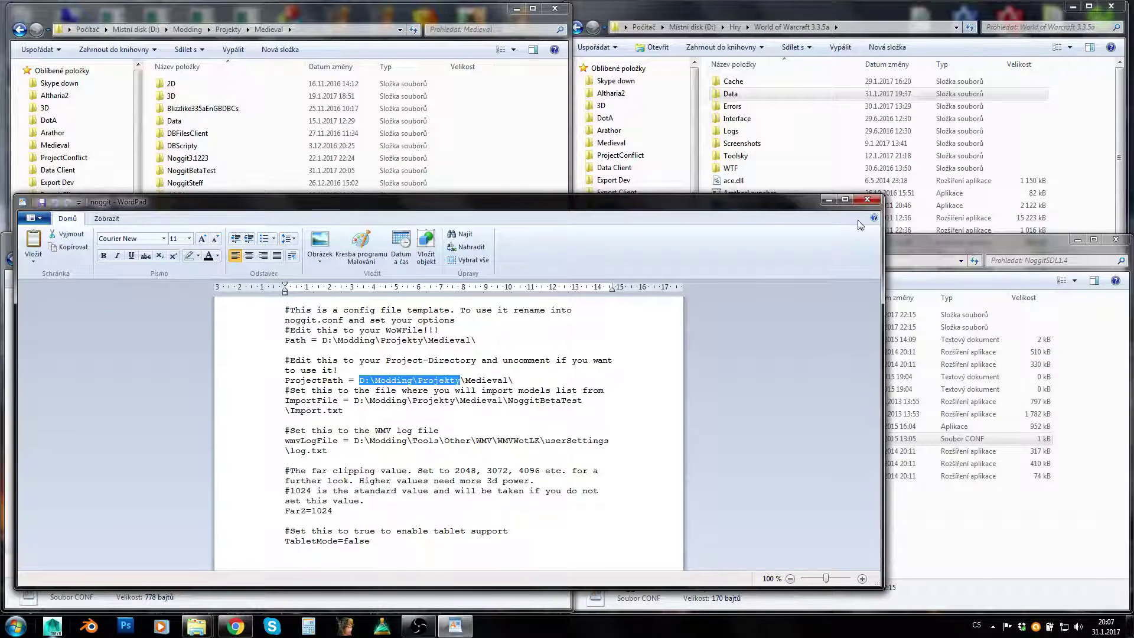
click(867, 199)
click(188, 157)
click(202, 109)
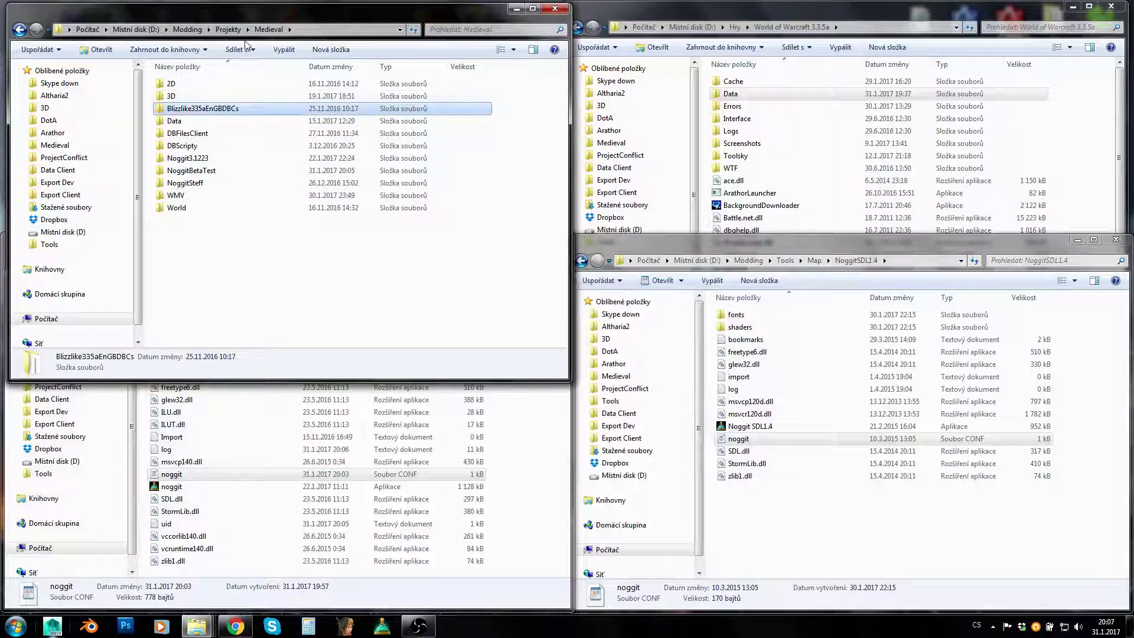
click(189, 222)
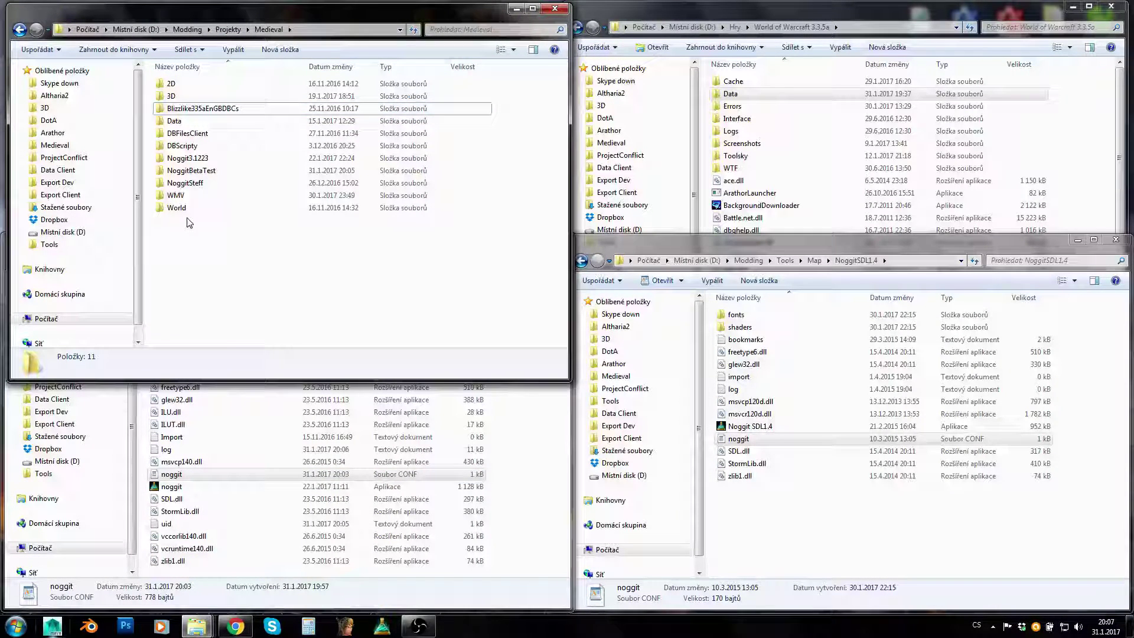
click(177, 208)
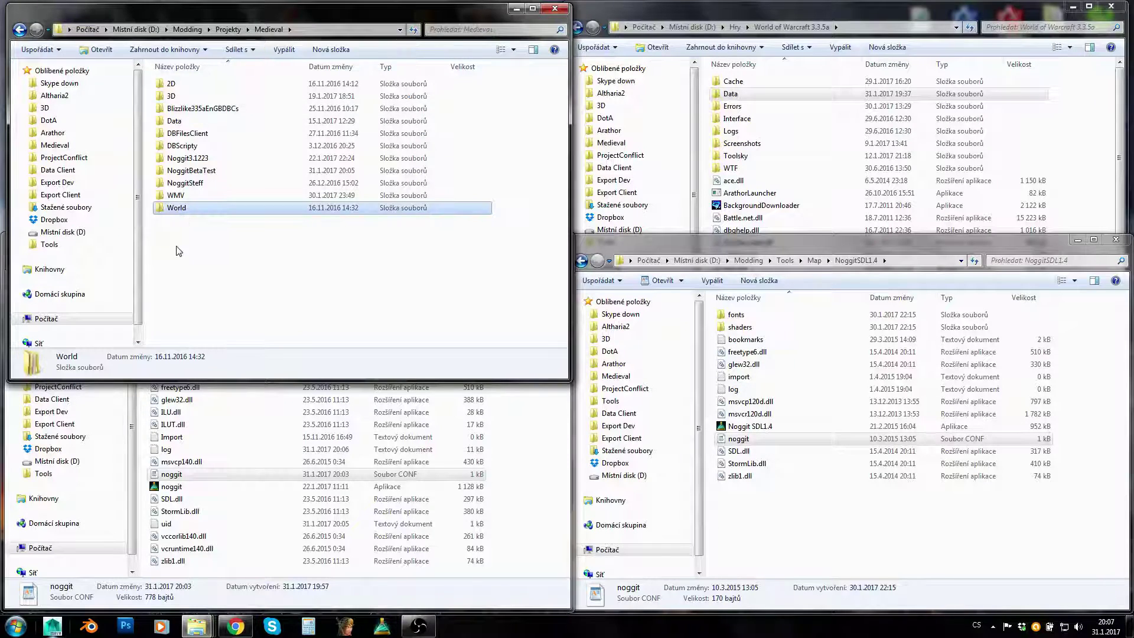
double_click(178, 209)
click(175, 84)
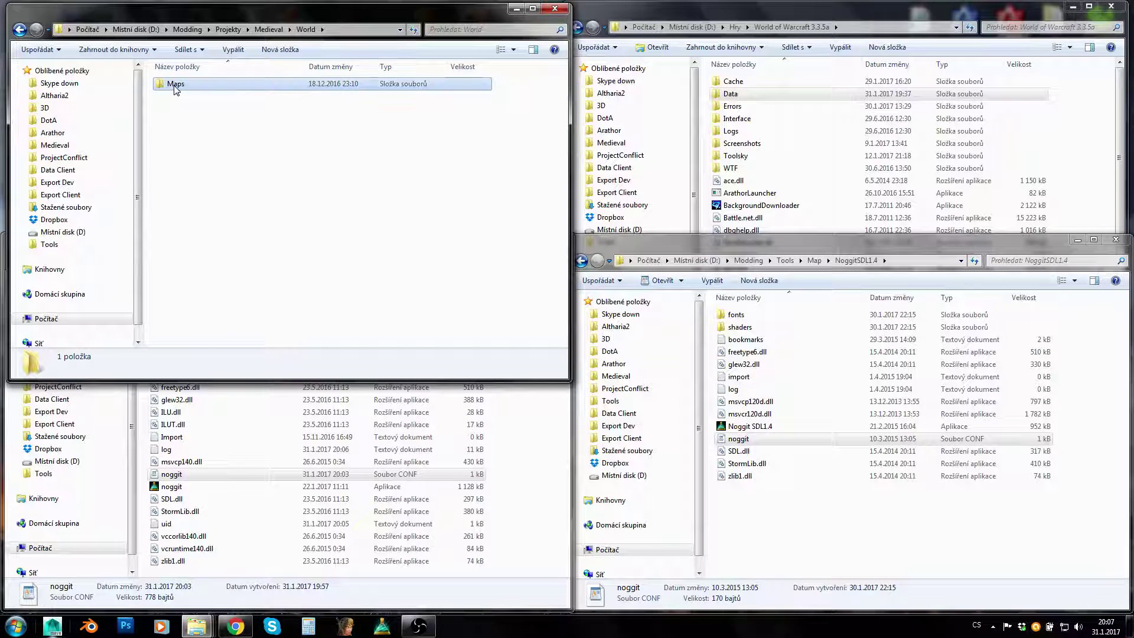
double_click(176, 85)
click(175, 87)
double_click(175, 86)
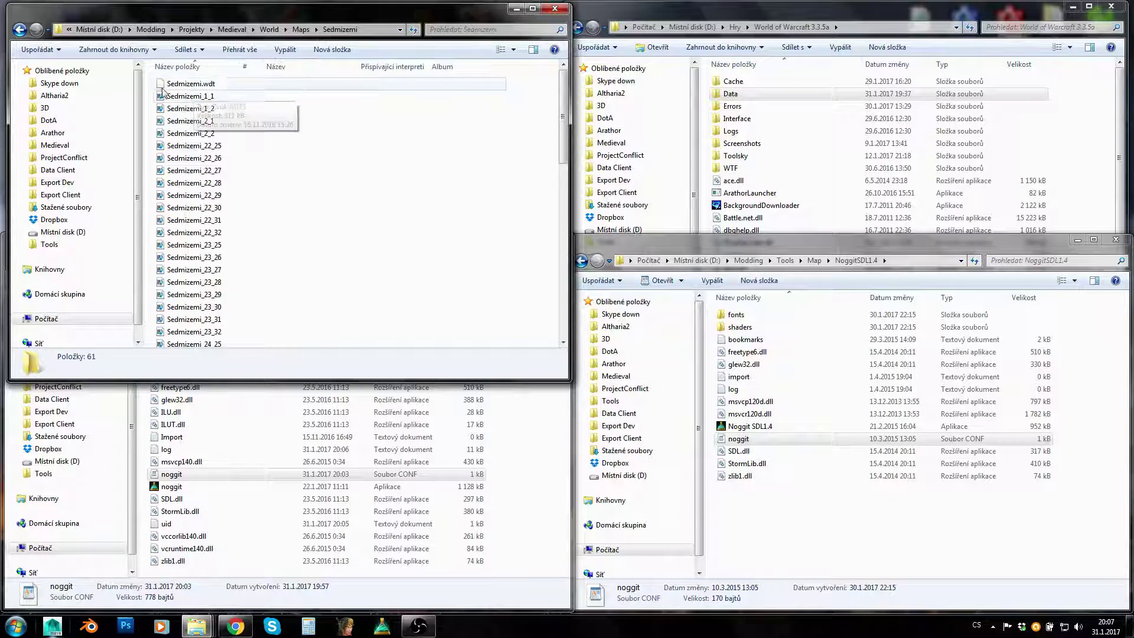
click(204, 183)
scroll(209, 207, down, 10)
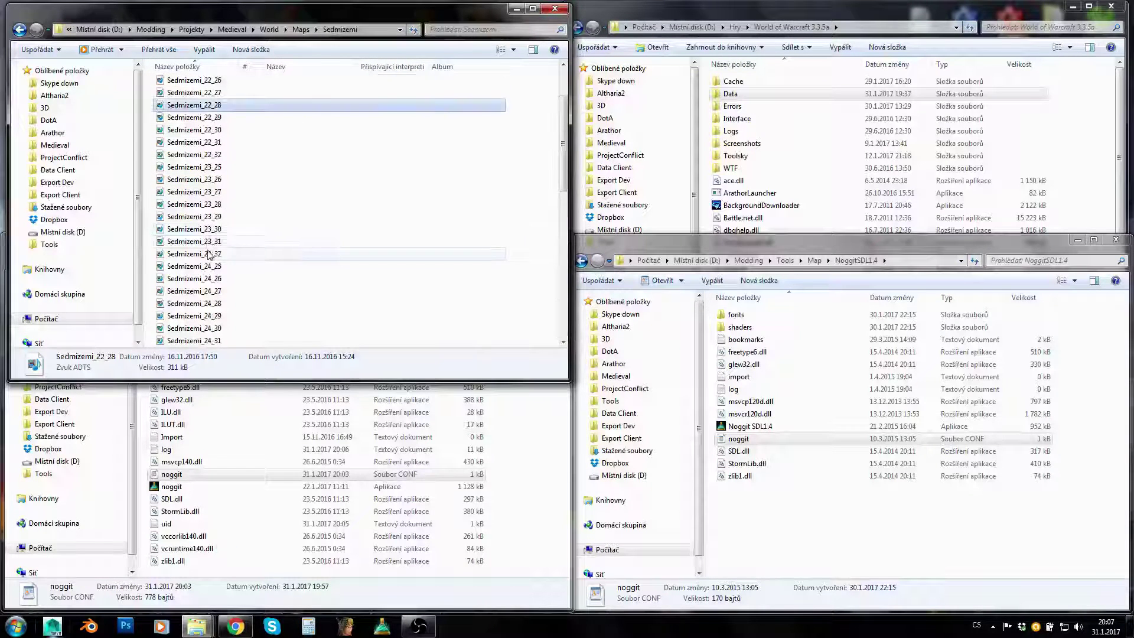
scroll(205, 229, up, 13)
click(190, 108)
click(200, 30)
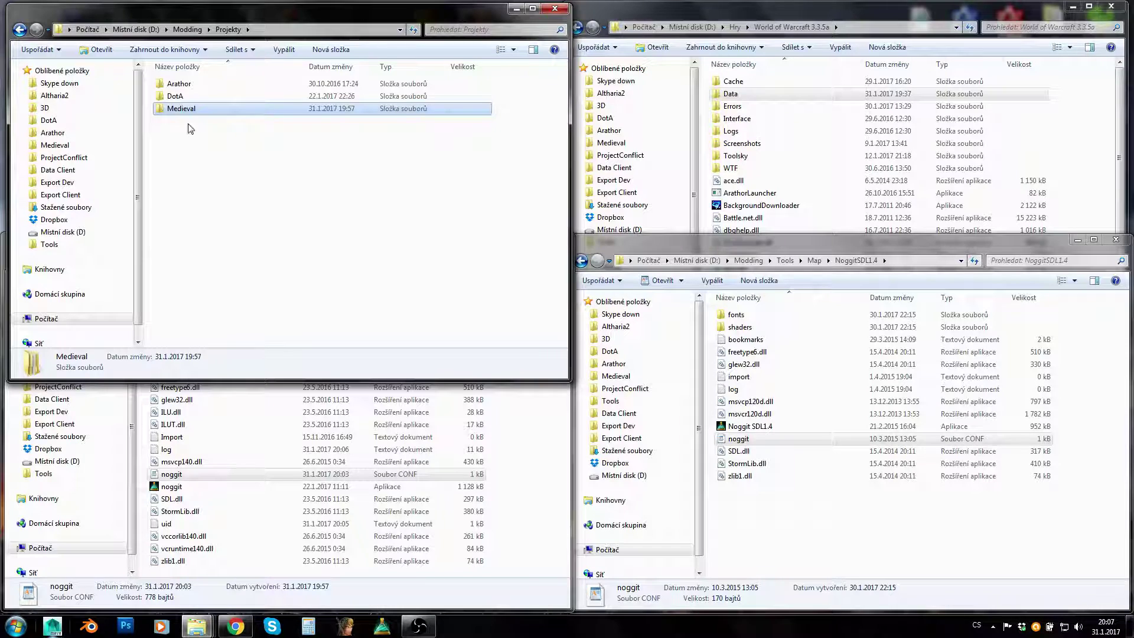
double_click(181, 108)
click(204, 208)
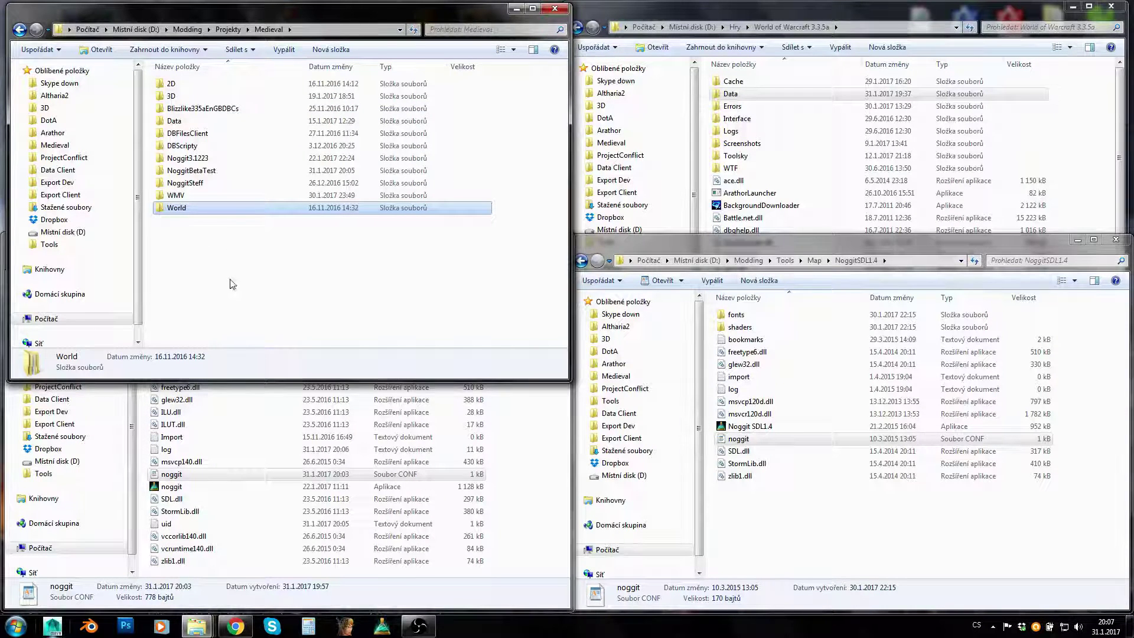
click(290, 303)
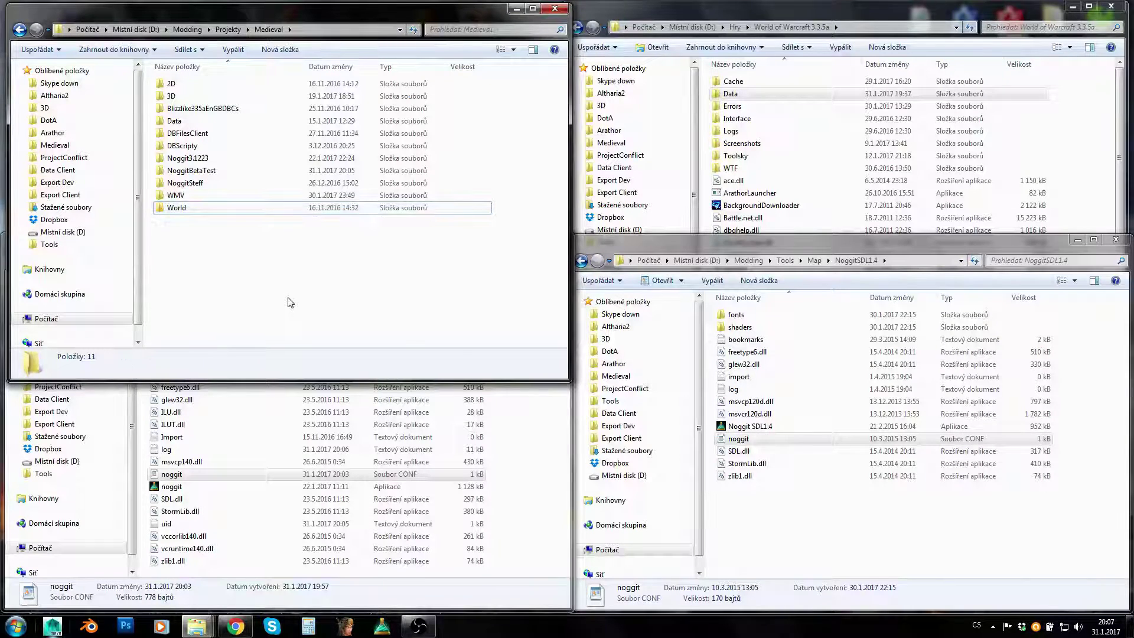